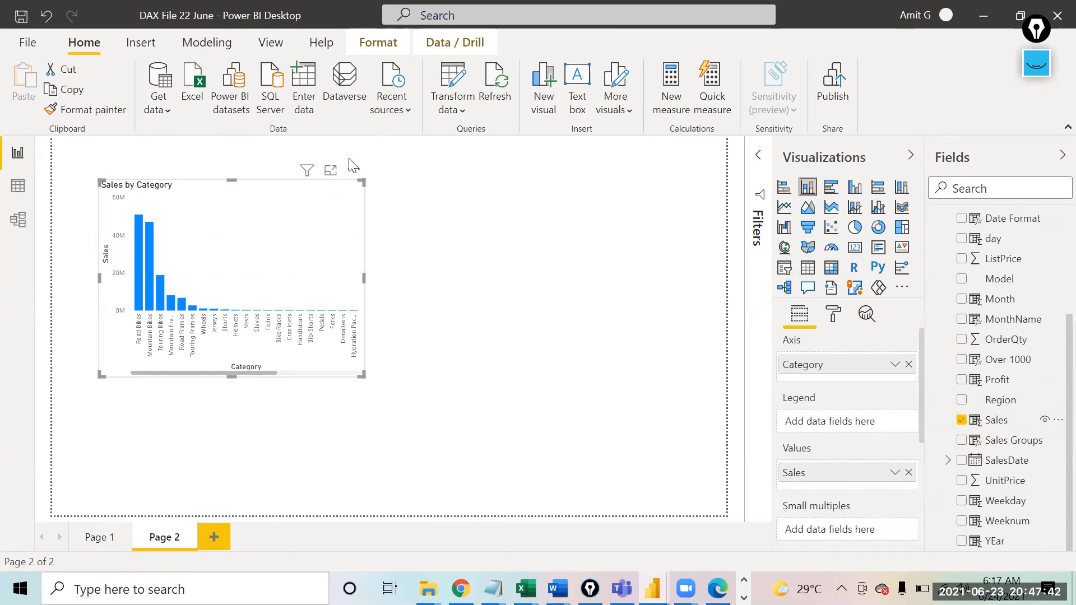
Inspect the Sales by Category chart enlarged in focus mode, check the Road Bikes sales figure, and return to the report.
left_click(332, 174)
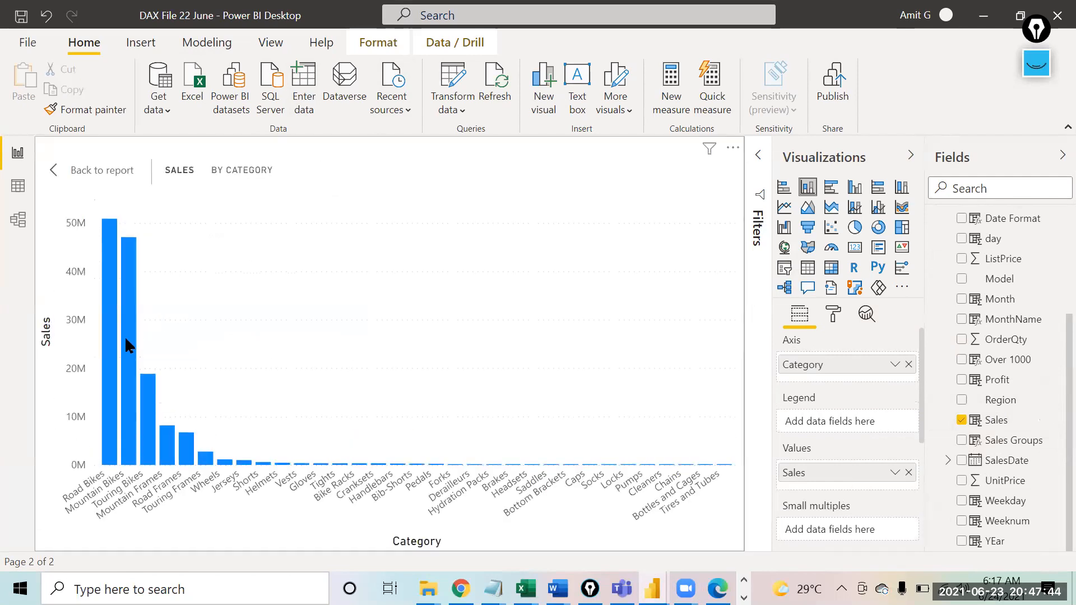
mouse_move(112, 354)
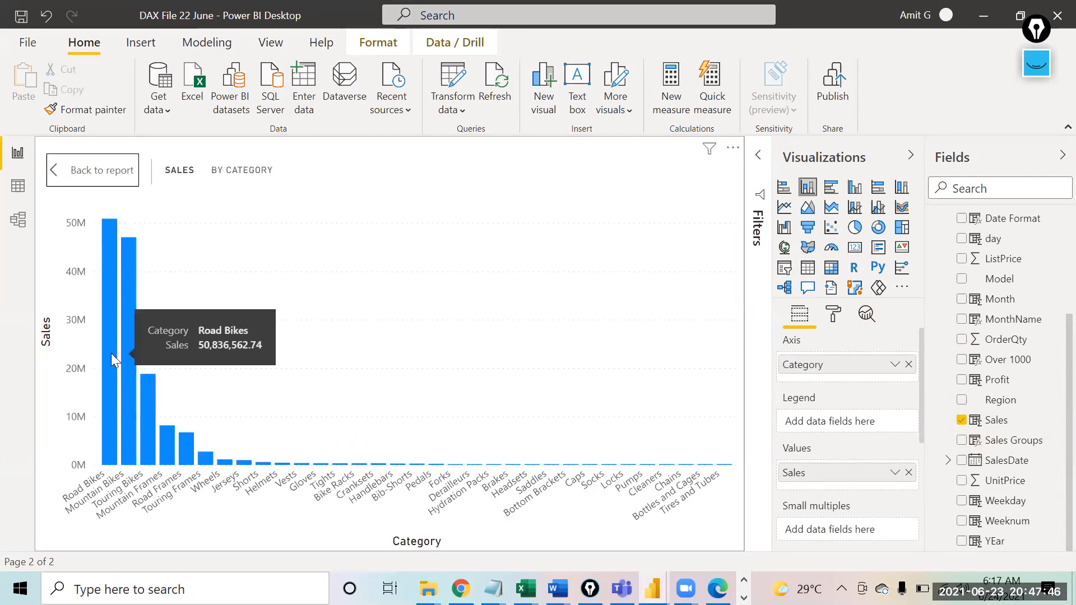
left_click(79, 177)
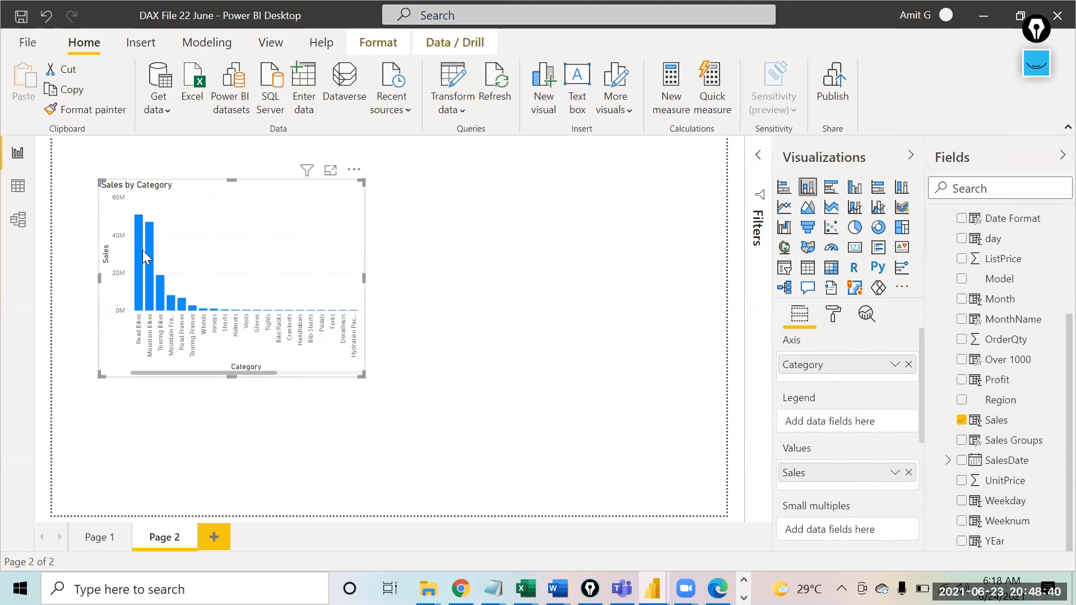
Move the Sales by Category chart slightly lower on the page, enlarge it a little, and deselect it.
left_click_drag(289, 196, 305, 231)
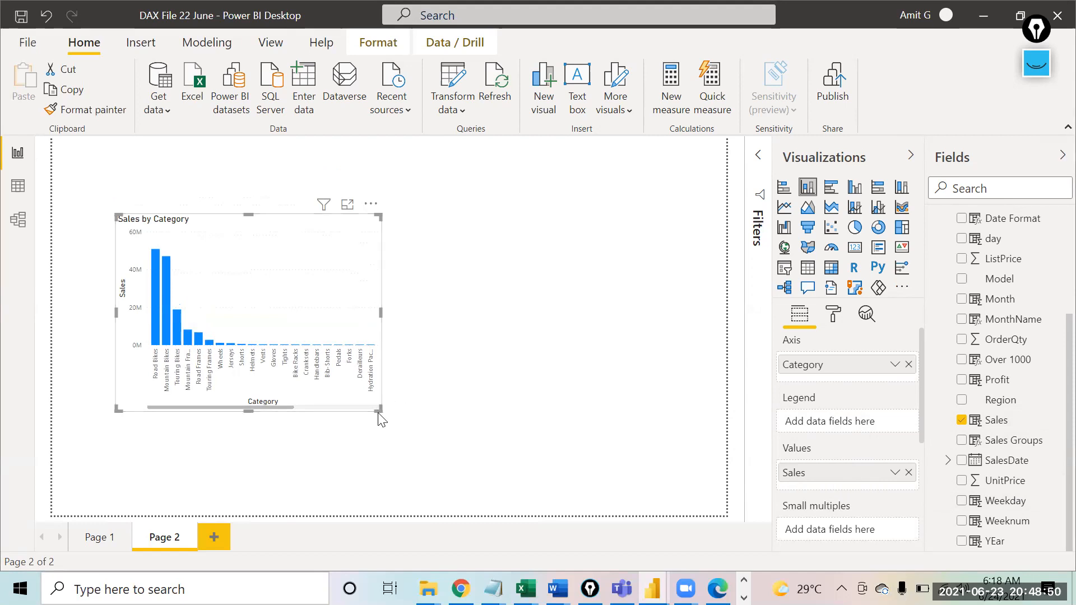
left_click_drag(380, 406, 388, 409)
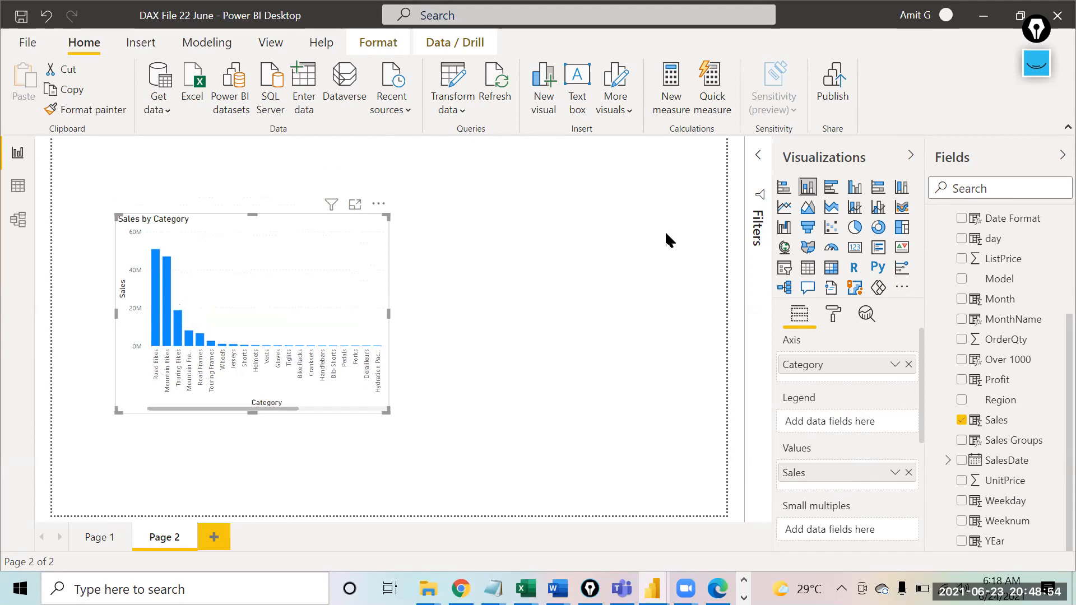
left_click(675, 165)
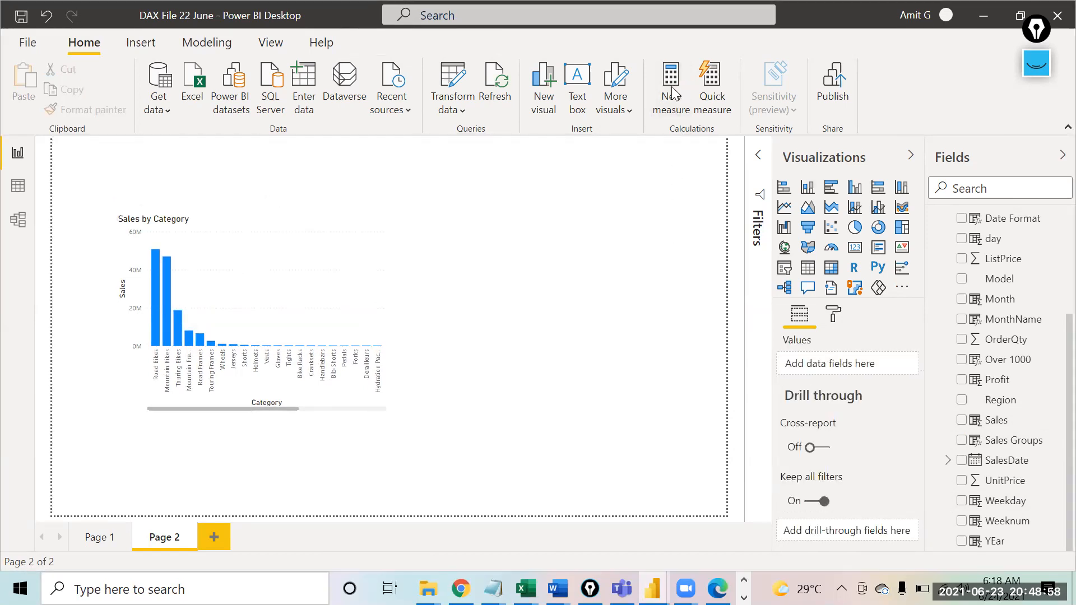
Create a new measure with the formula Total Sales = SUM(TrainingSample2[Sales]).
left_click(672, 73)
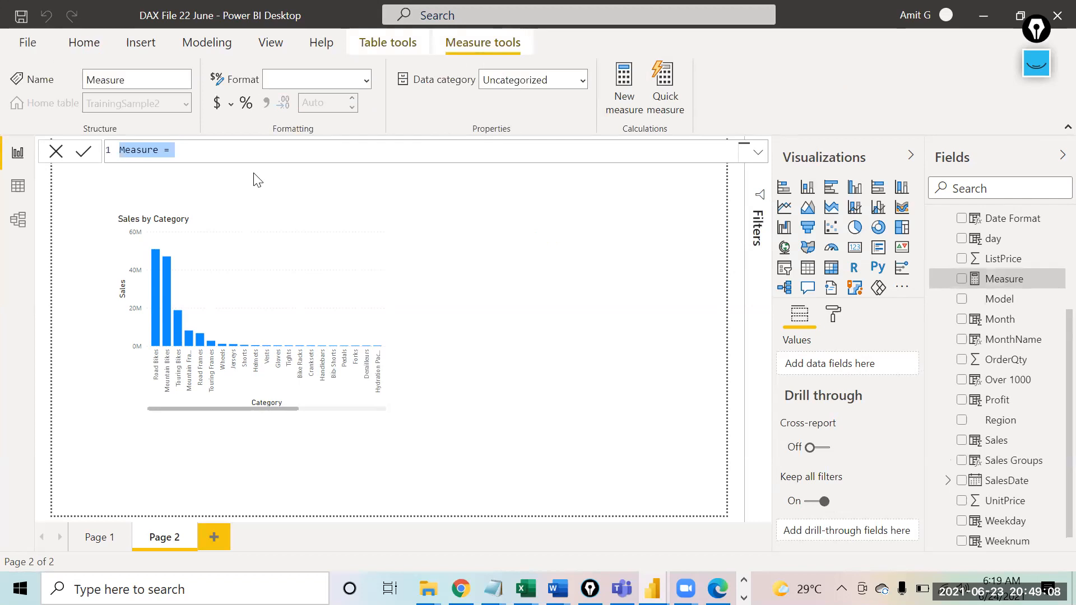
type("Total")
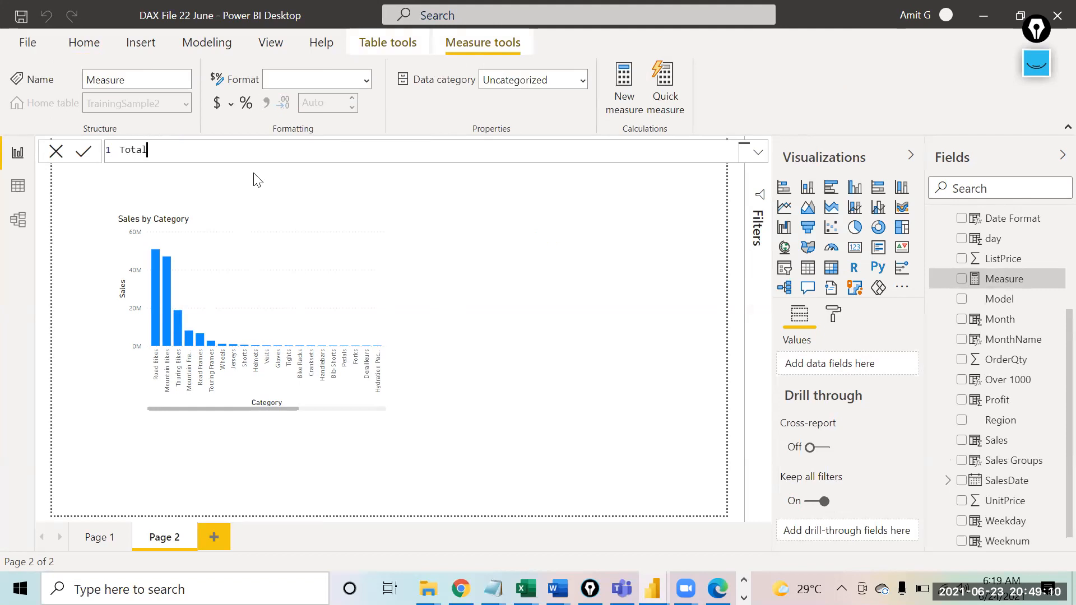
type(" Sales = S")
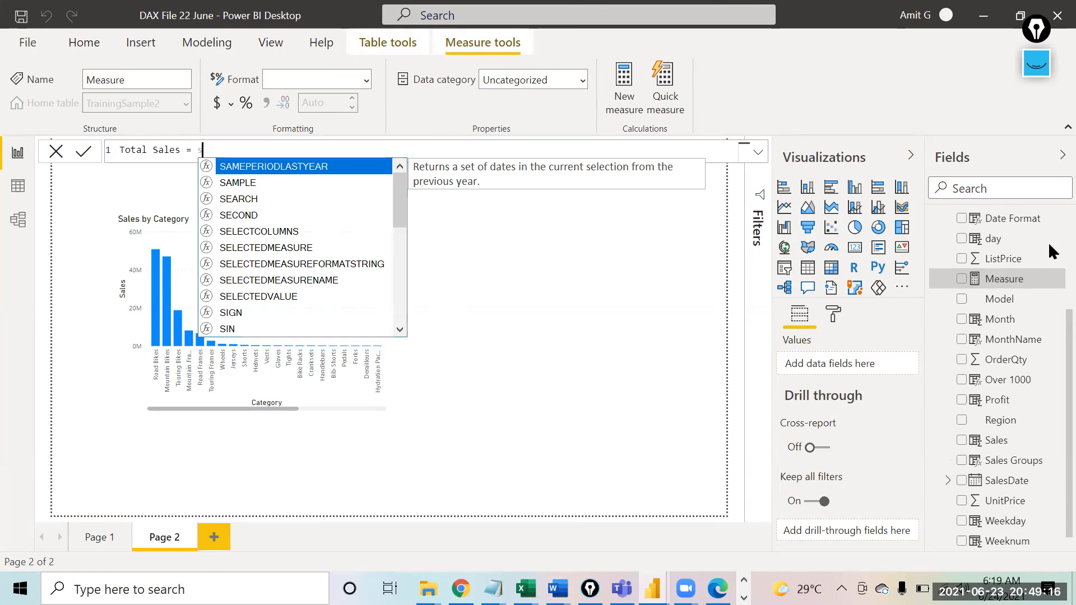
scroll(1048, 246, "up", 3)
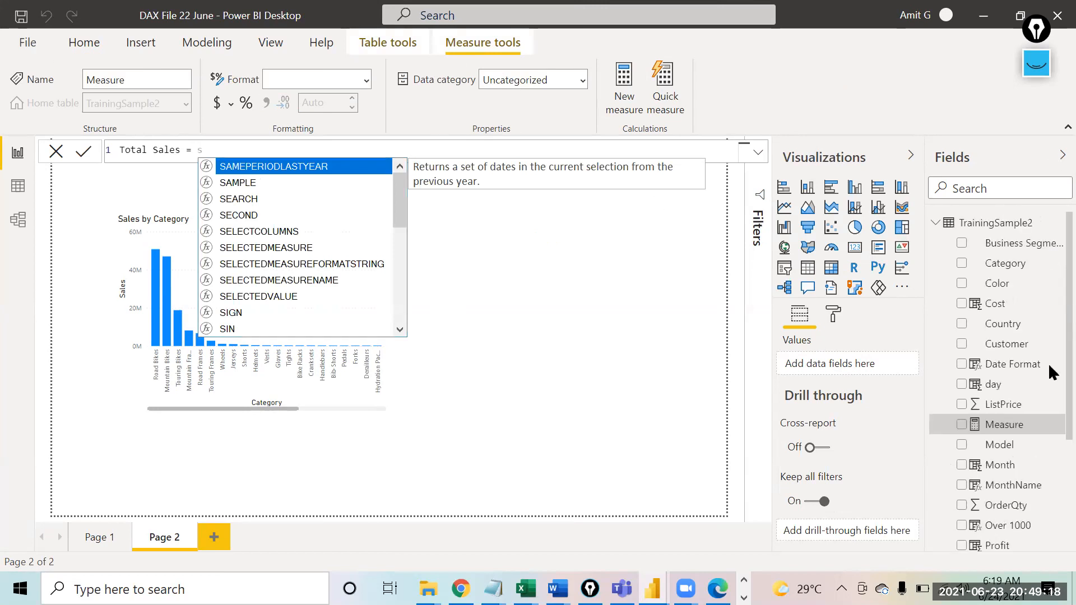
scroll(1051, 403, "down", 1)
scroll(1048, 409, "down", 3)
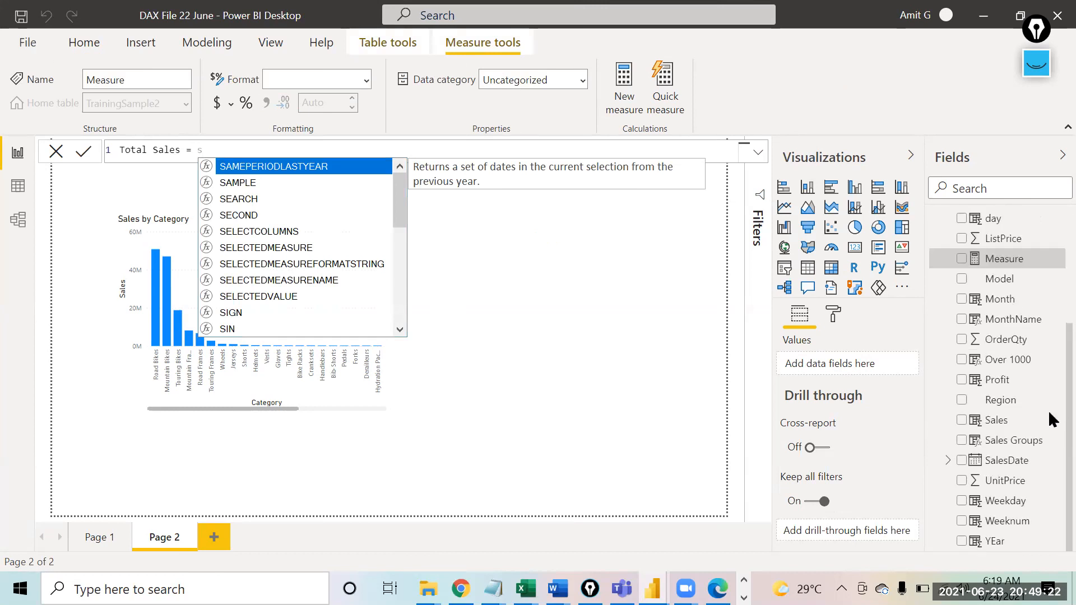
type("um(sal")
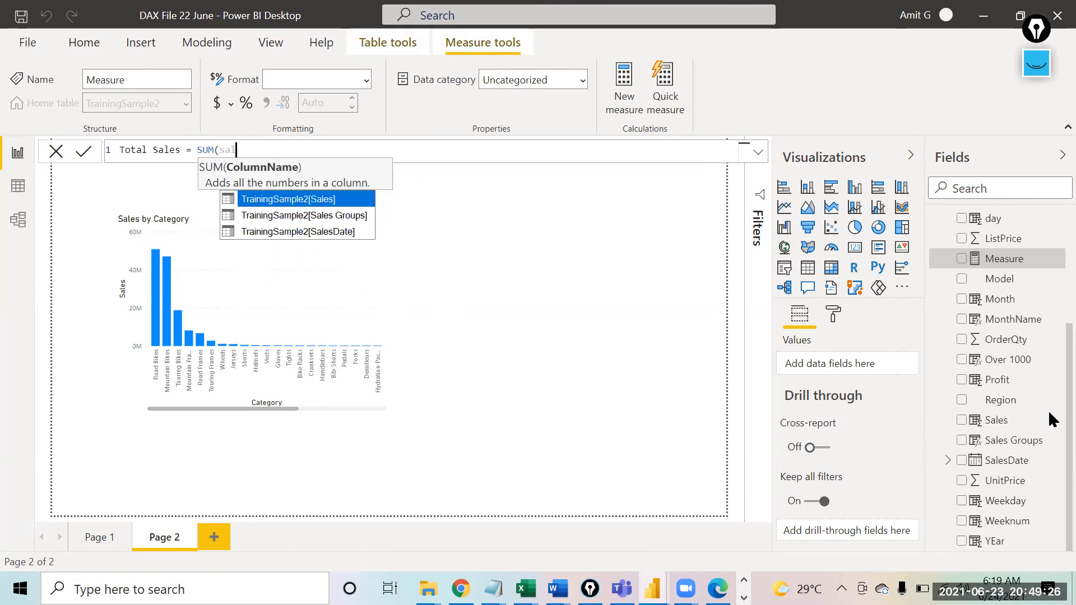
key("Tab")
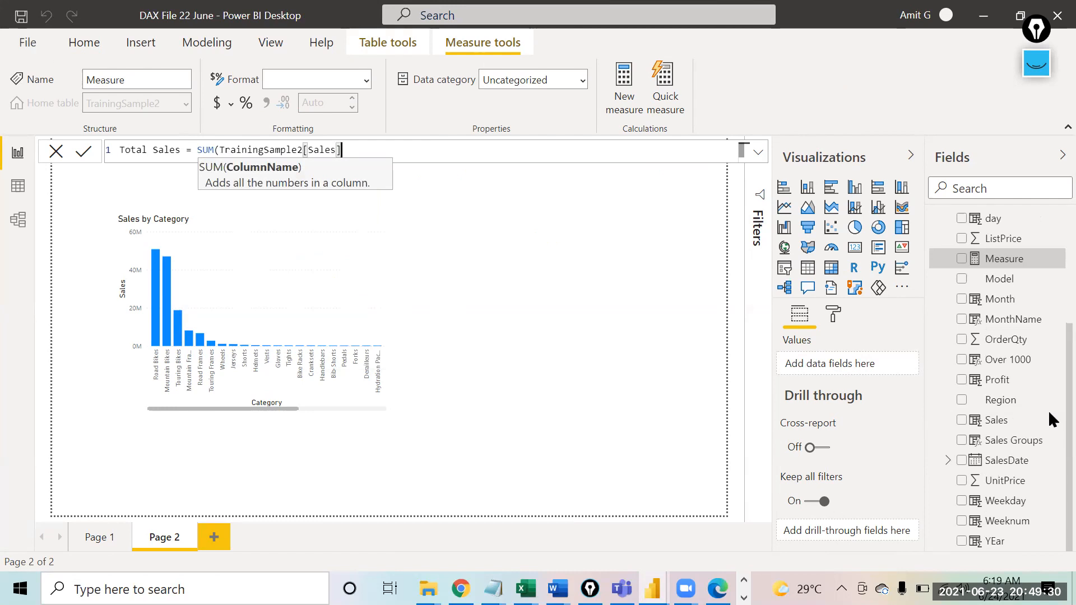
type(")")
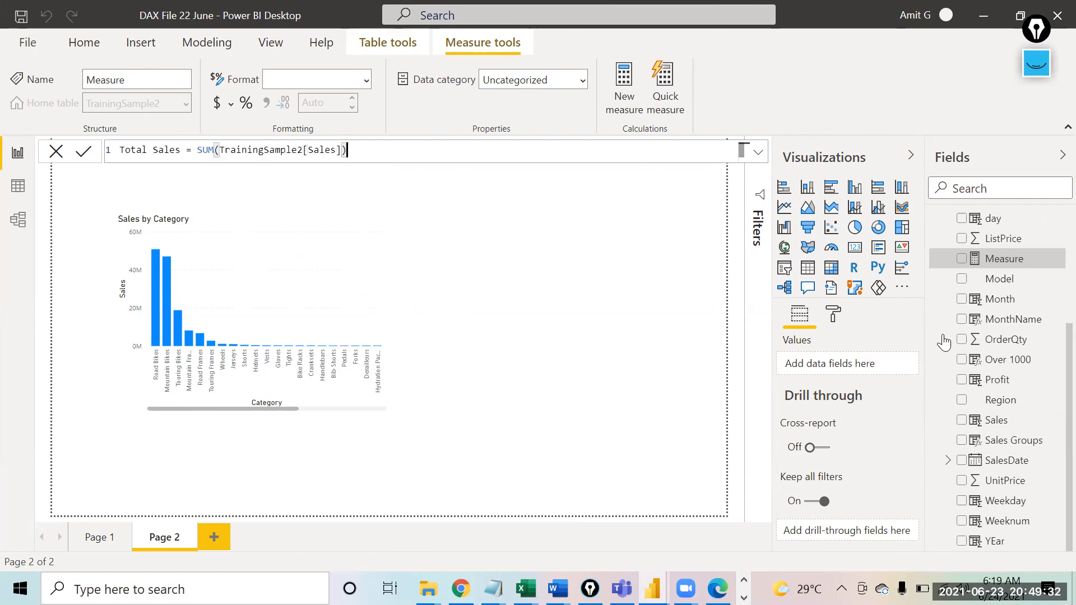
left_click(84, 158)
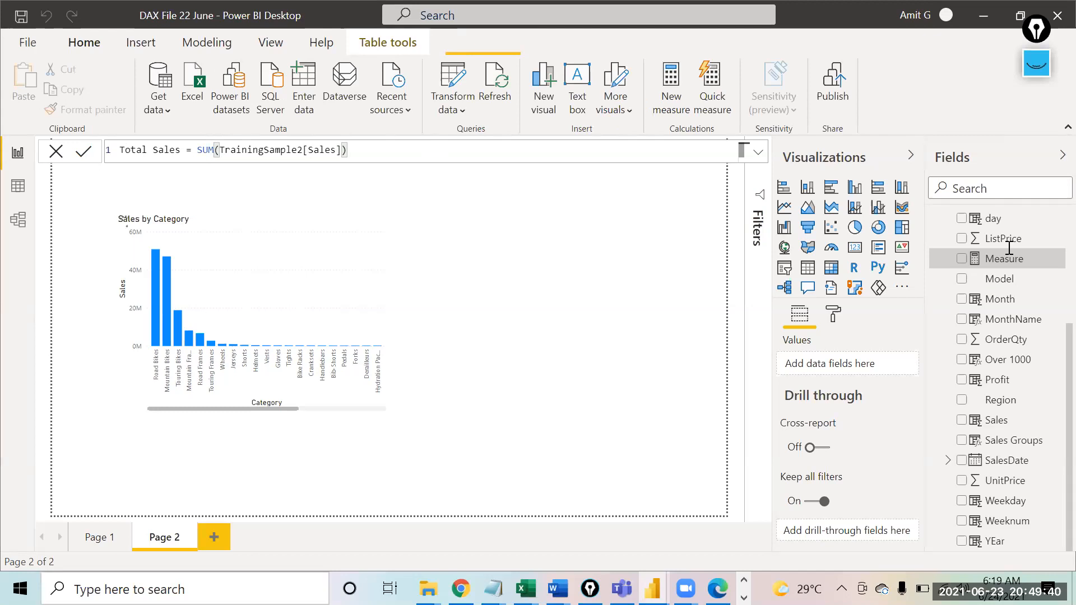
left_click(1008, 268)
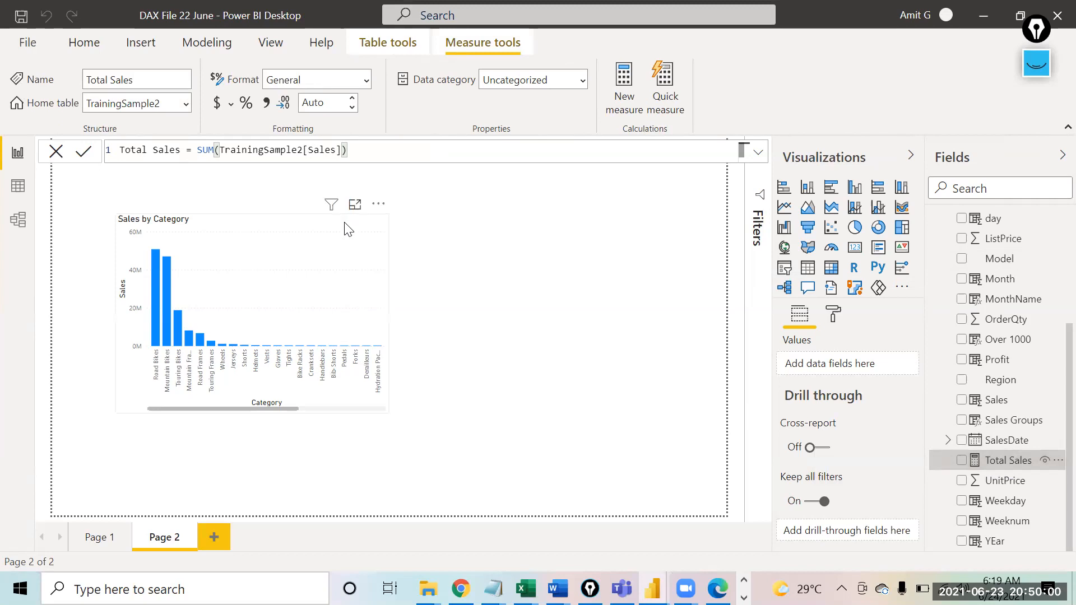
Move the Sales by Category chart toward the page's left edge and place a new table visual in the free space beside it.
left_click(345, 239)
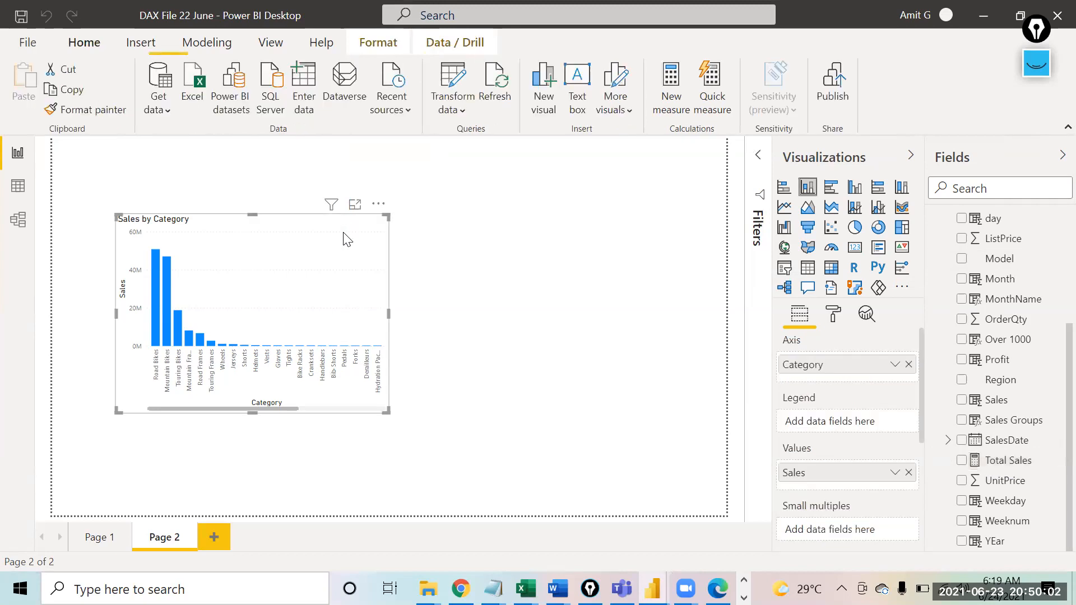
left_click_drag(341, 235, 287, 248)
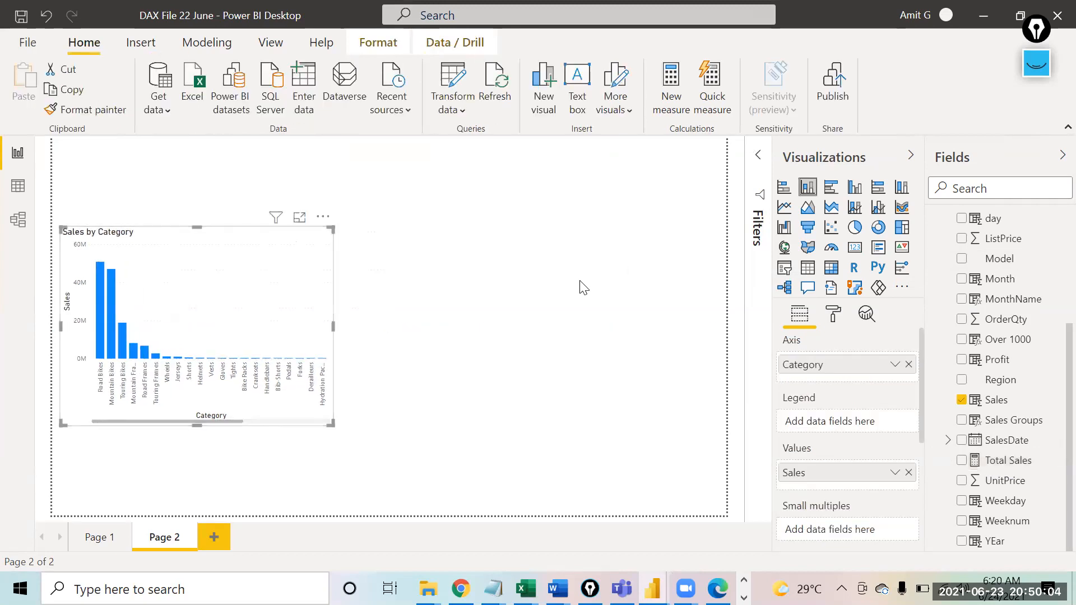
left_click(735, 295)
left_click(806, 269)
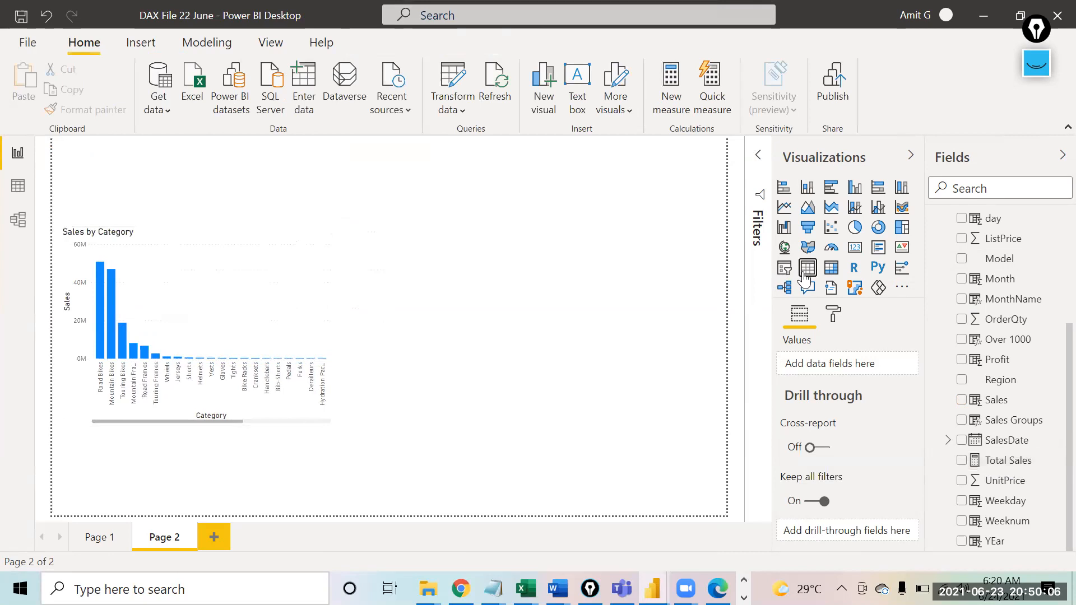
left_click_drag(523, 293, 612, 331)
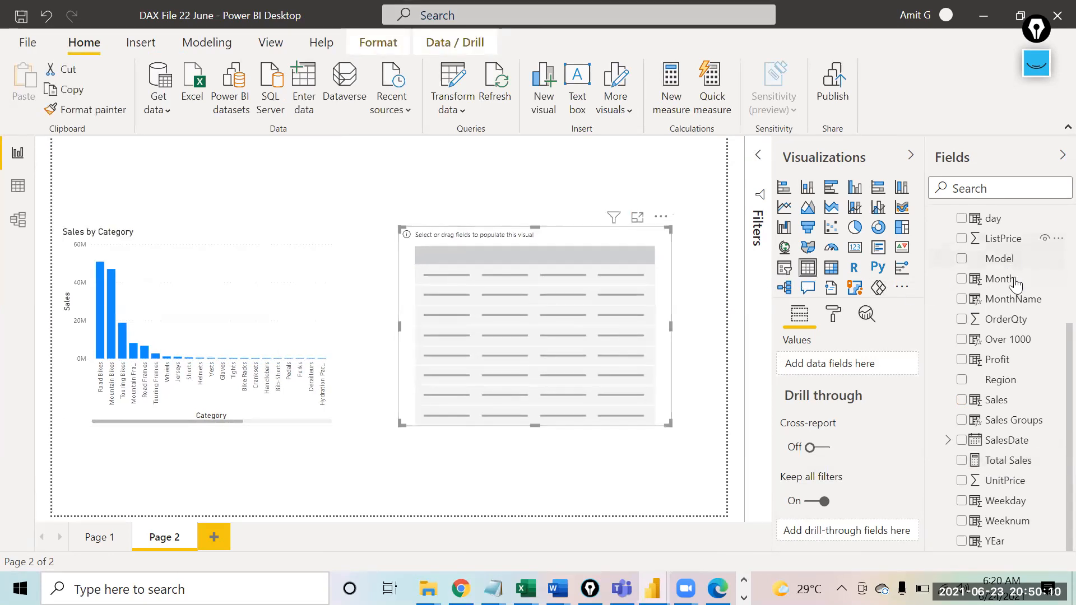
Add the Country field to the empty table visual's values.
left_click(1048, 234)
key("Escape")
scroll(1049, 243, "up", 3)
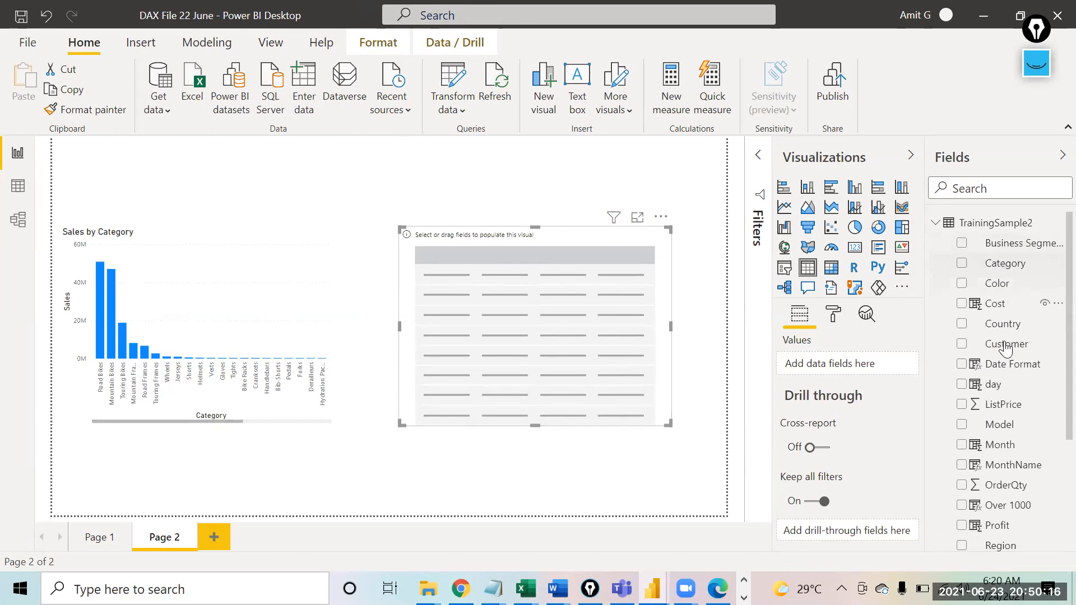
left_click_drag(1003, 325, 830, 362)
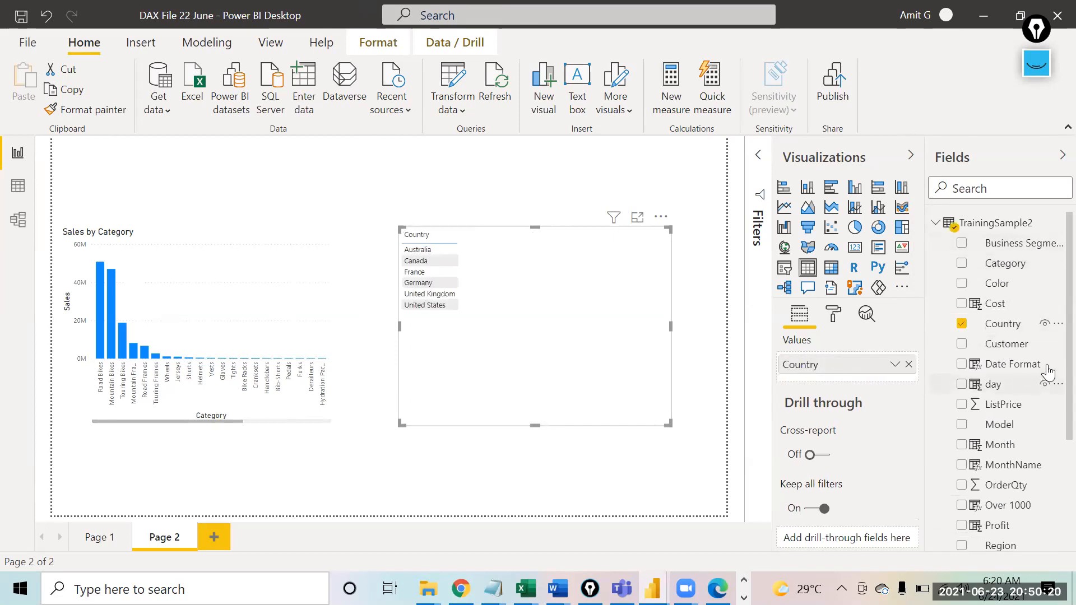
Add the Sales column and the Total Sales measure to the table visual's values after Country.
right_click(1048, 498)
left_click(1048, 479)
scroll(1049, 477, "down", 3)
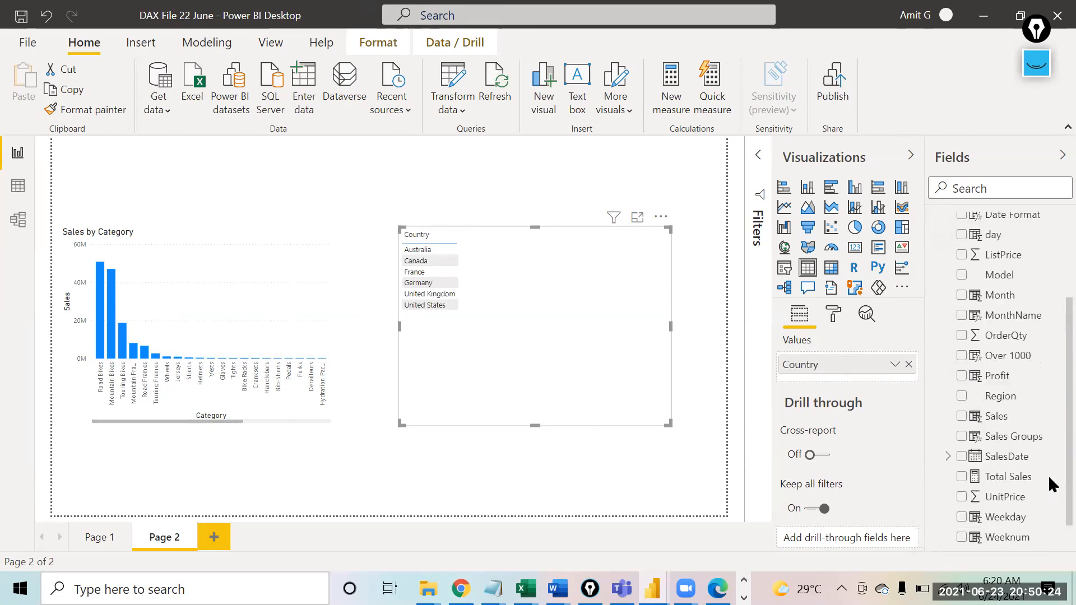
left_click_drag(946, 403, 823, 379)
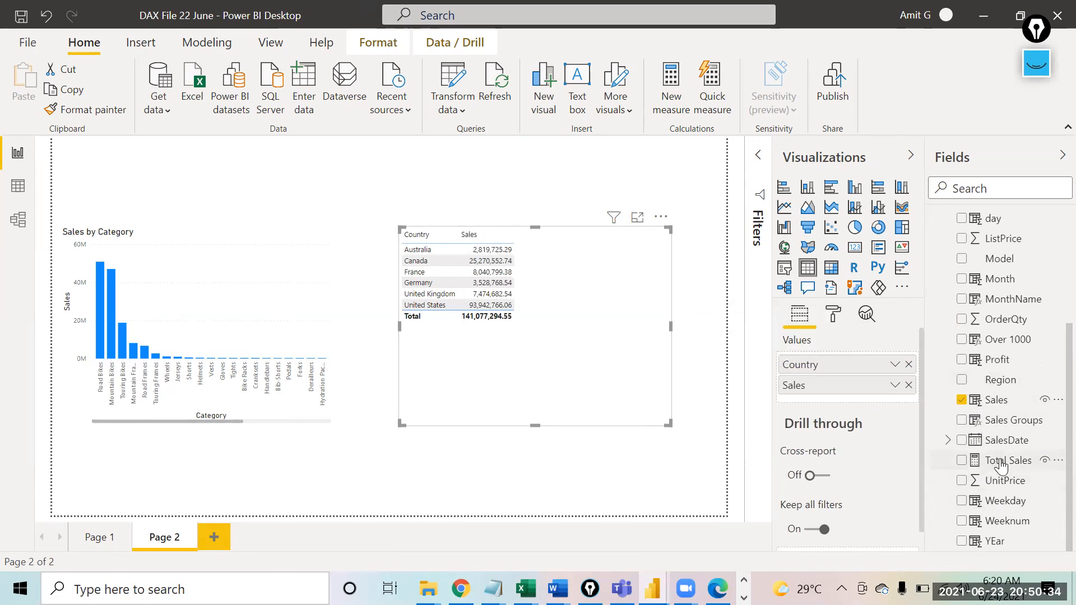
left_click(830, 390)
left_click_drag(1006, 464, 833, 395)
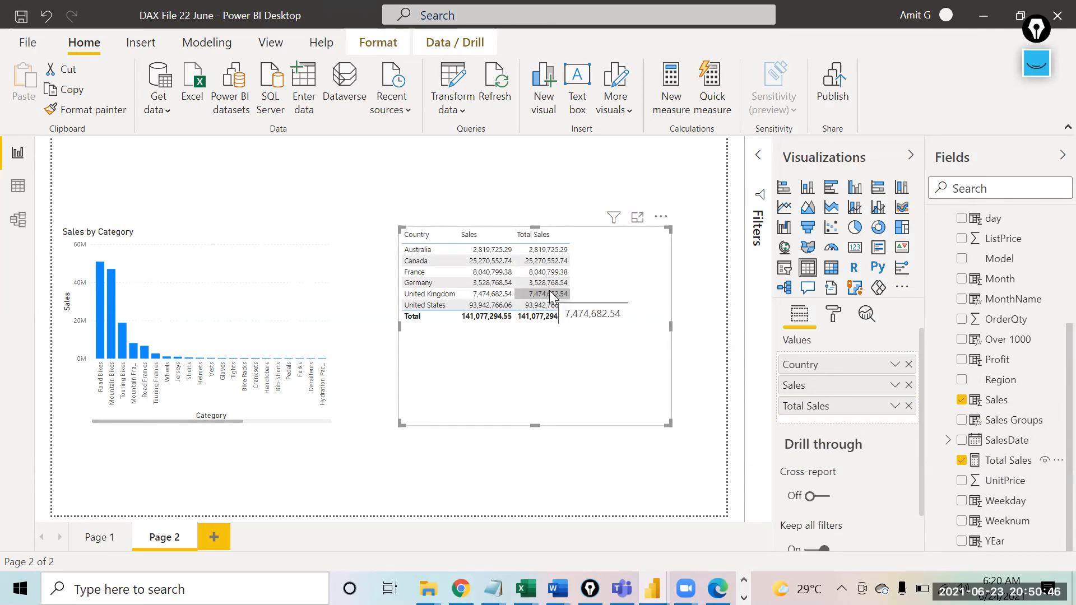
Check the columns of TrainingSample2 in the data view, then return to the report and compare the table's Sales and Total Sales values.
left_click(15, 202)
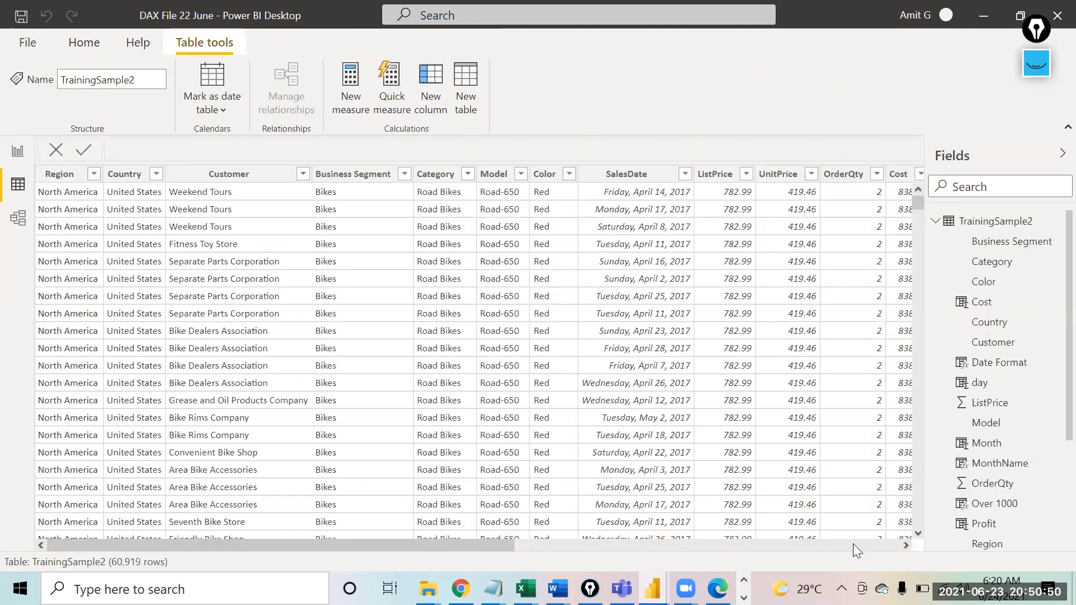
scroll(853, 543, "right", 3)
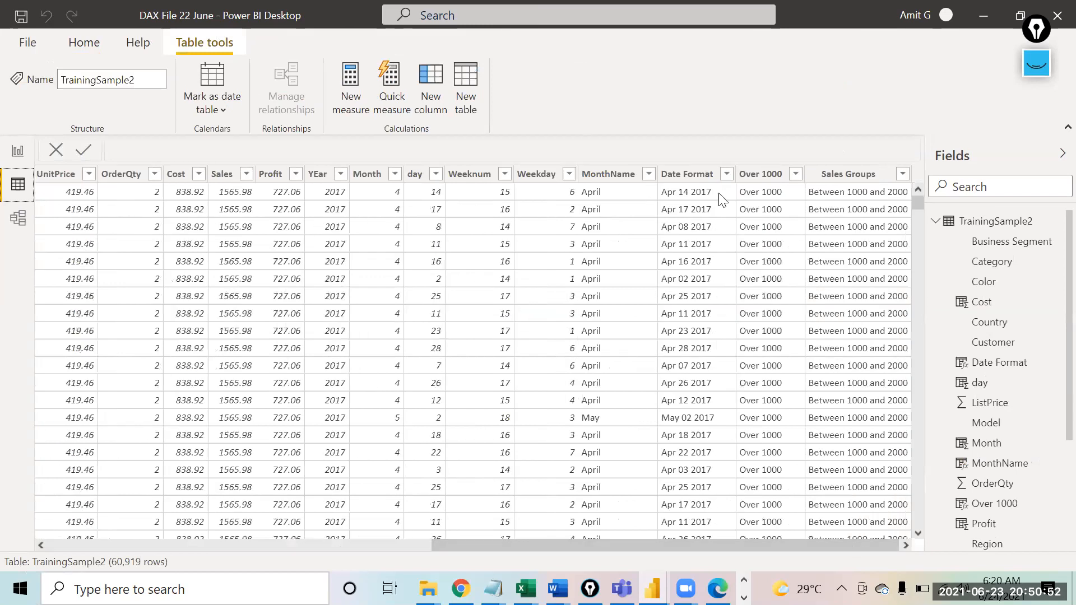
left_click(12, 151)
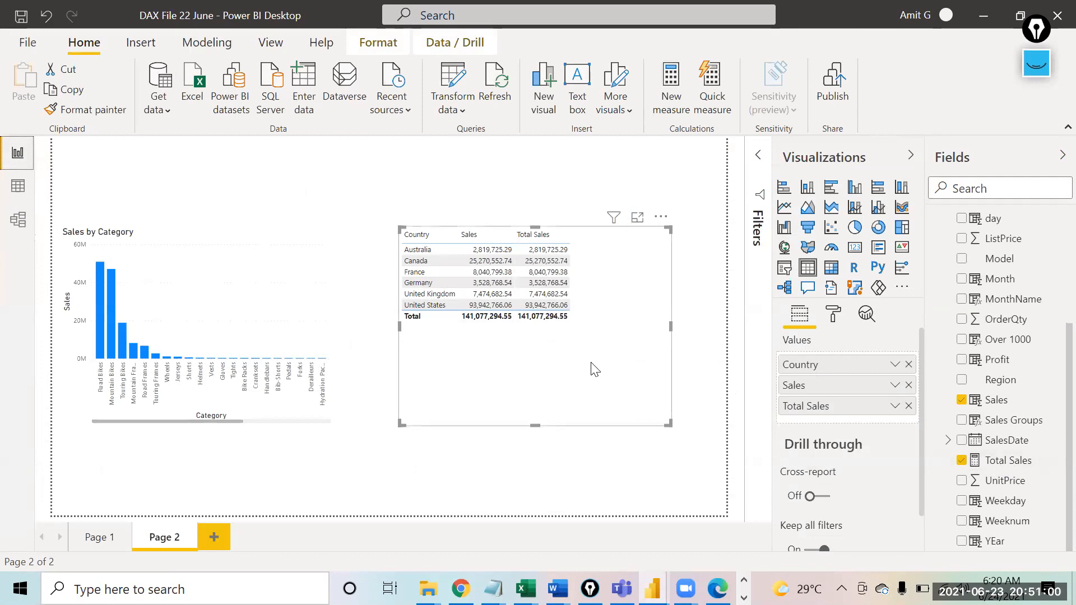
mouse_move(559, 282)
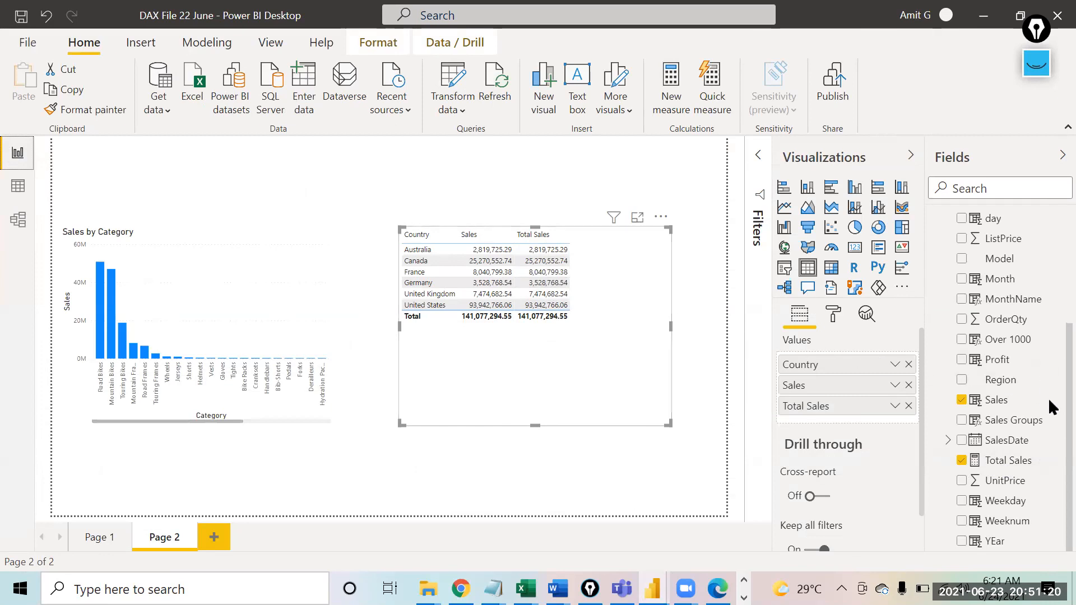
Reduce the height of the country sales table by raising its lower edge.
scroll(1048, 405, "up", 5)
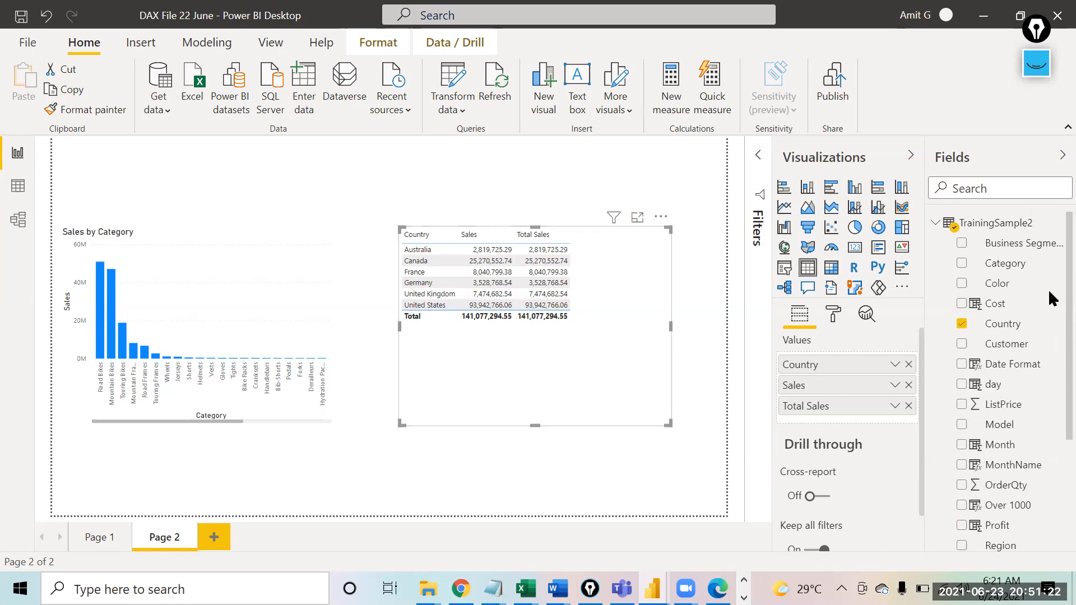
scroll(1047, 297, "down", 5)
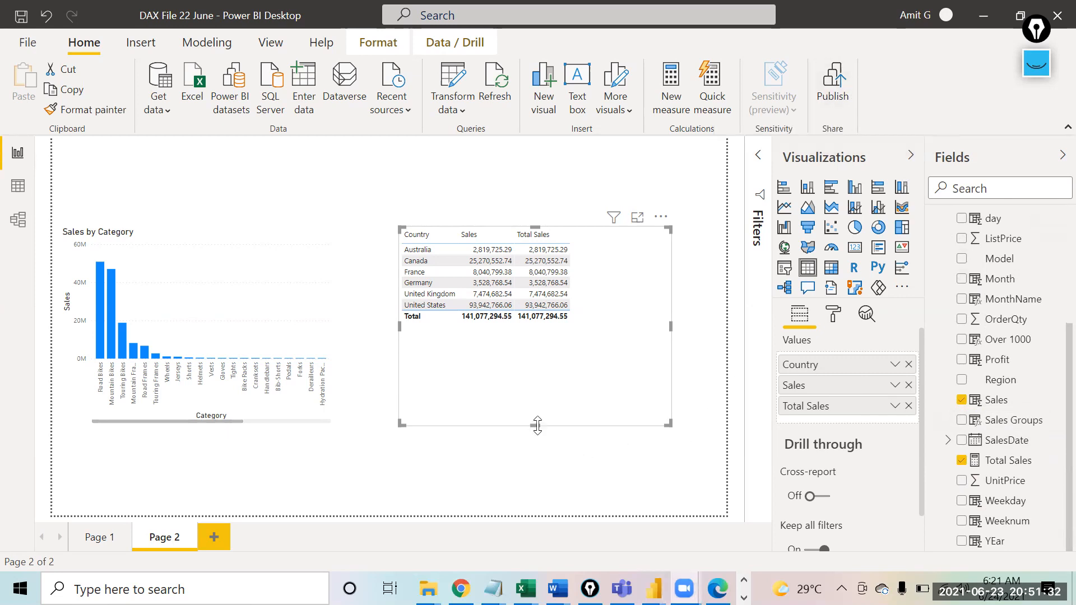
left_click_drag(537, 428, 537, 355)
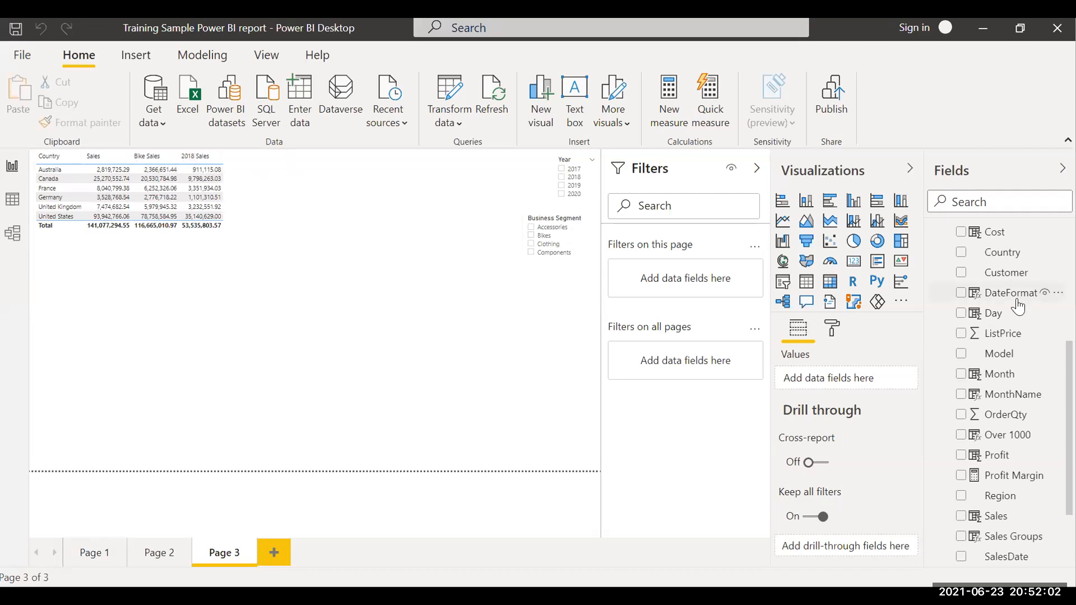
Look through the Date Table and TrainingSample2 fields and measures in the Training Sample Power BI report.
scroll(1017, 269, "up", 4)
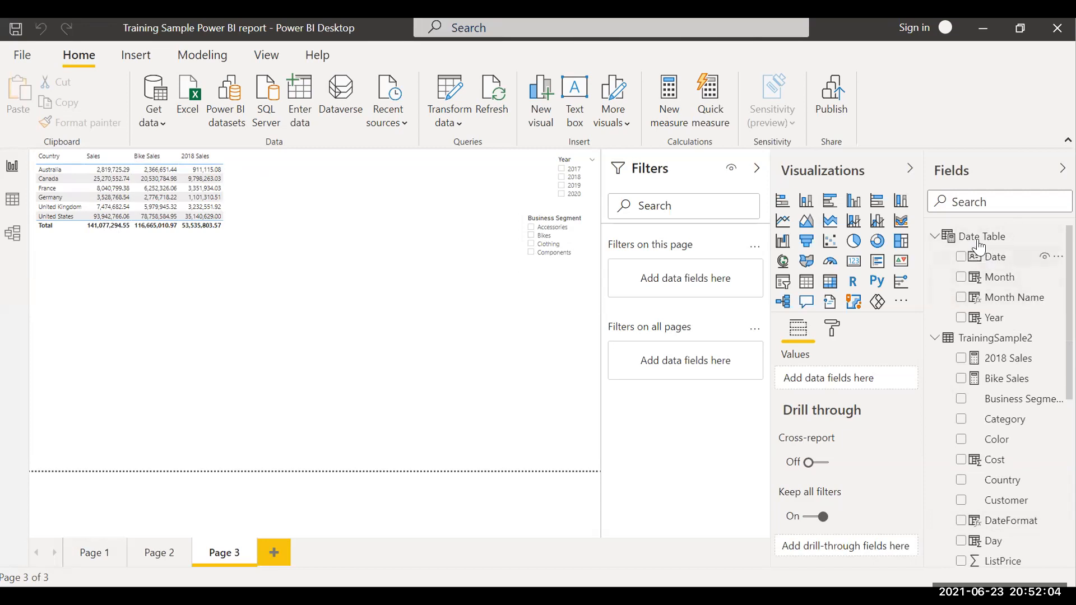
scroll(1032, 396, "down", 3)
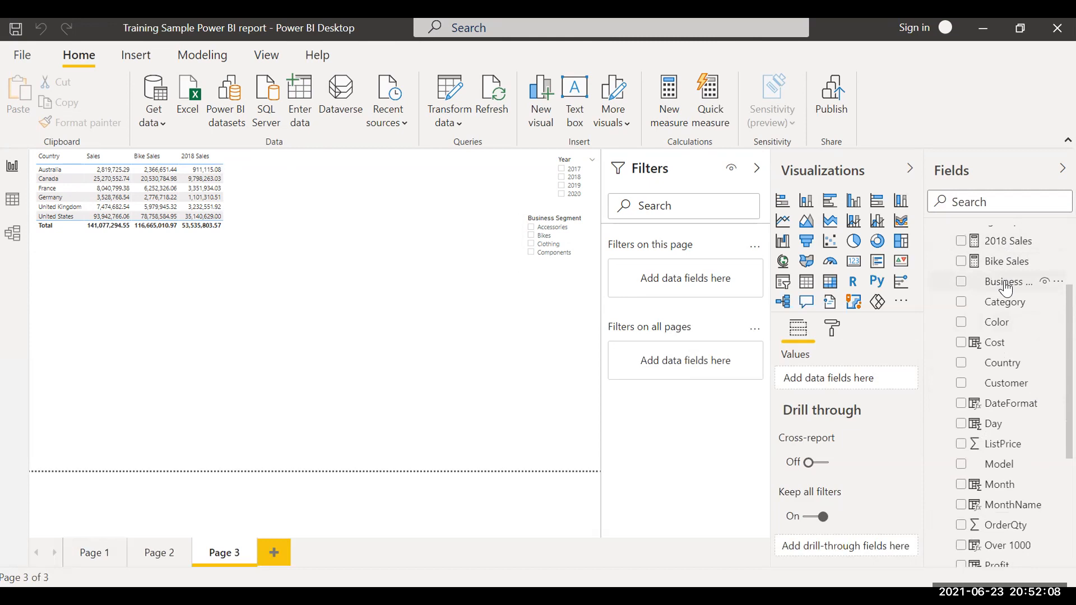
scroll(1014, 387, "down", 6)
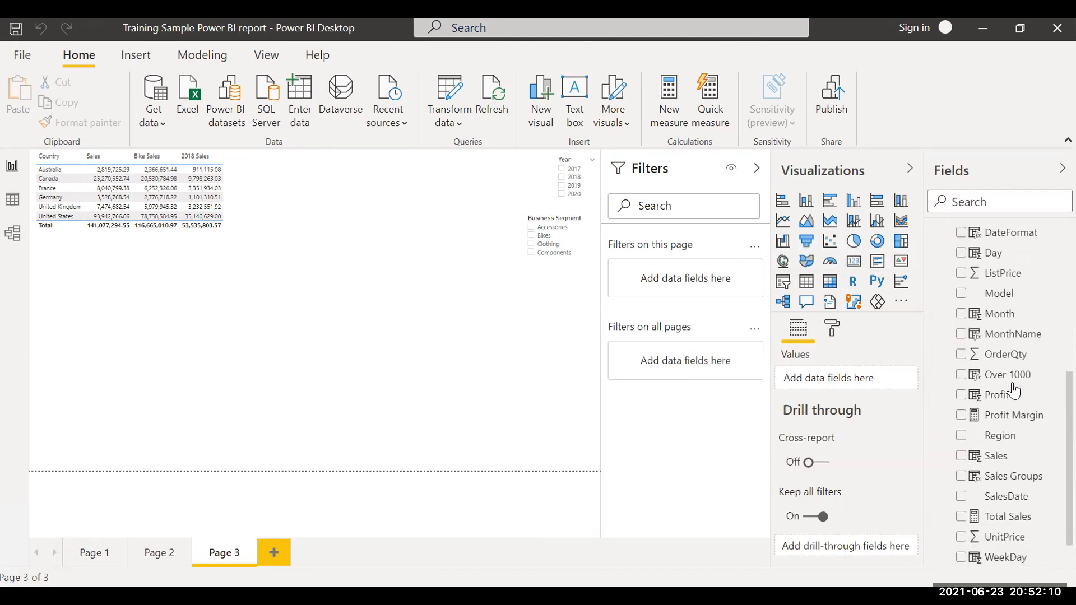
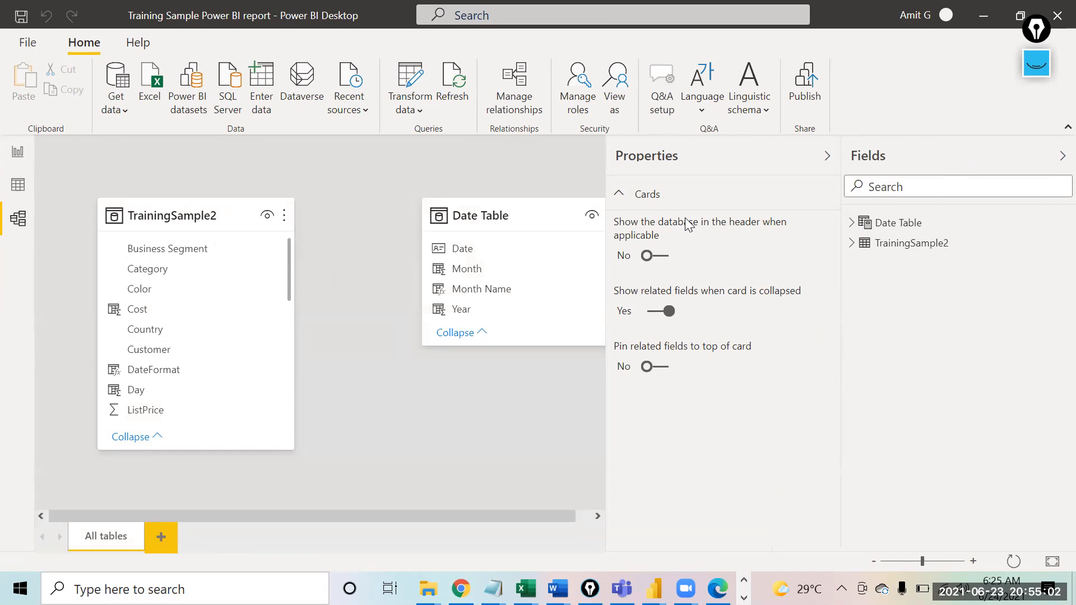
Check the Auto date/time setting in the current file's Data Load options and leave the options unchanged.
left_click(853, 223)
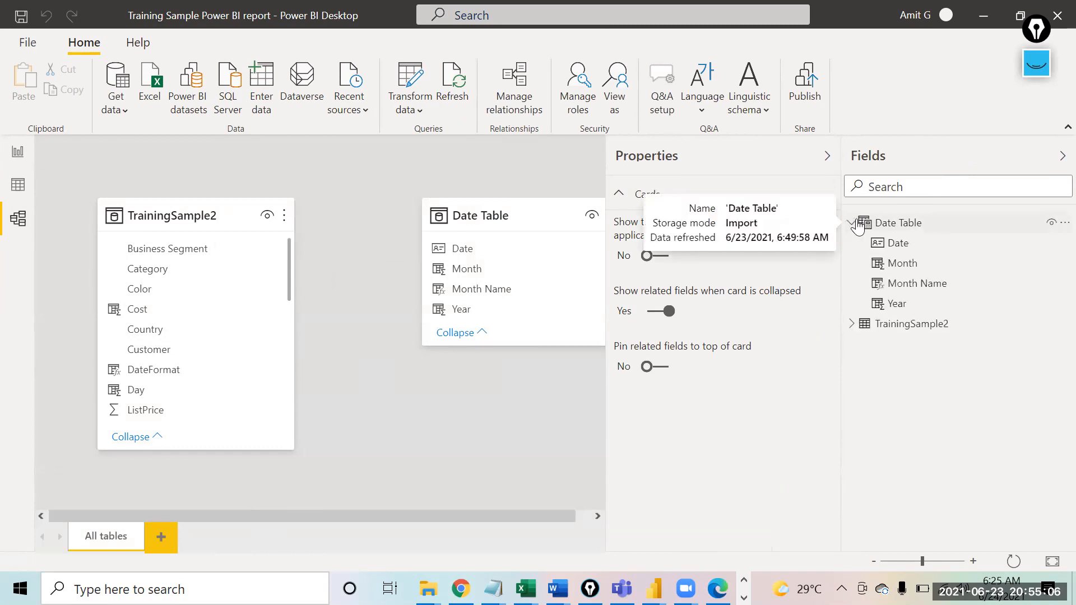
left_click(30, 43)
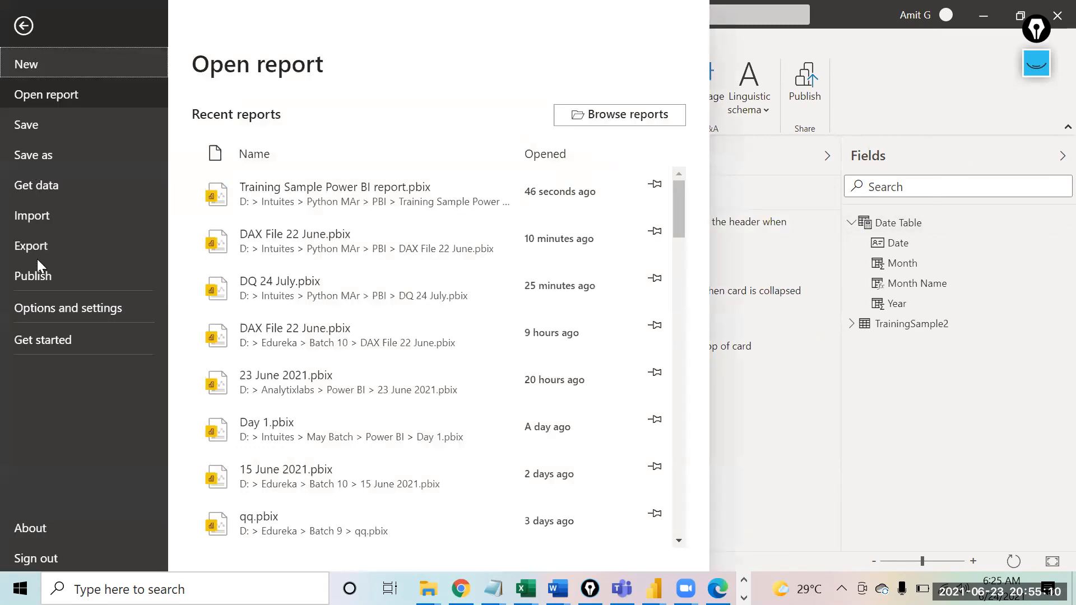
left_click(48, 312)
left_click(272, 118)
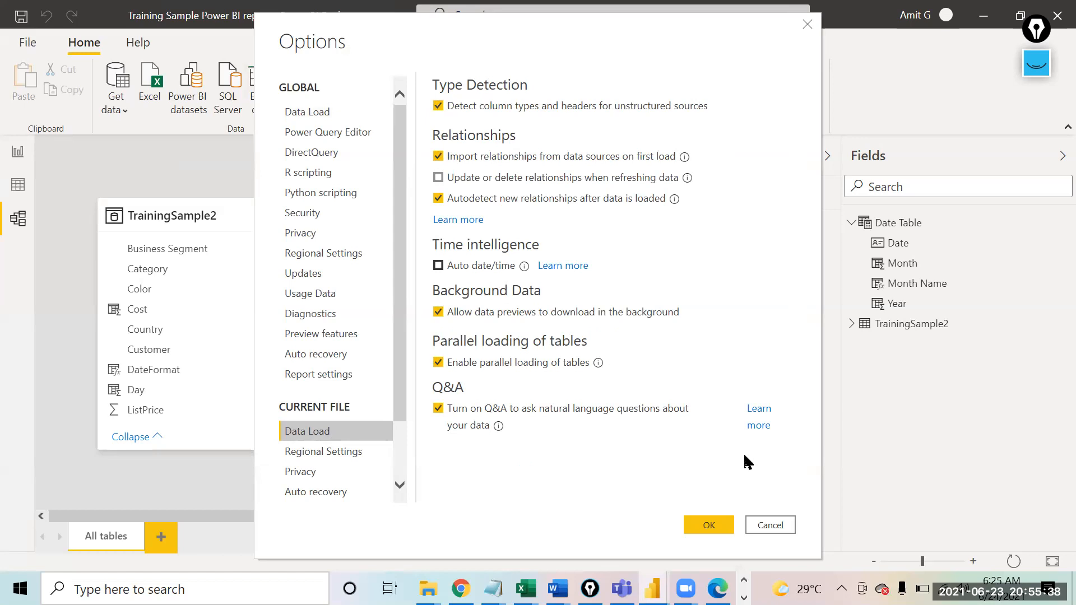
left_click(771, 527)
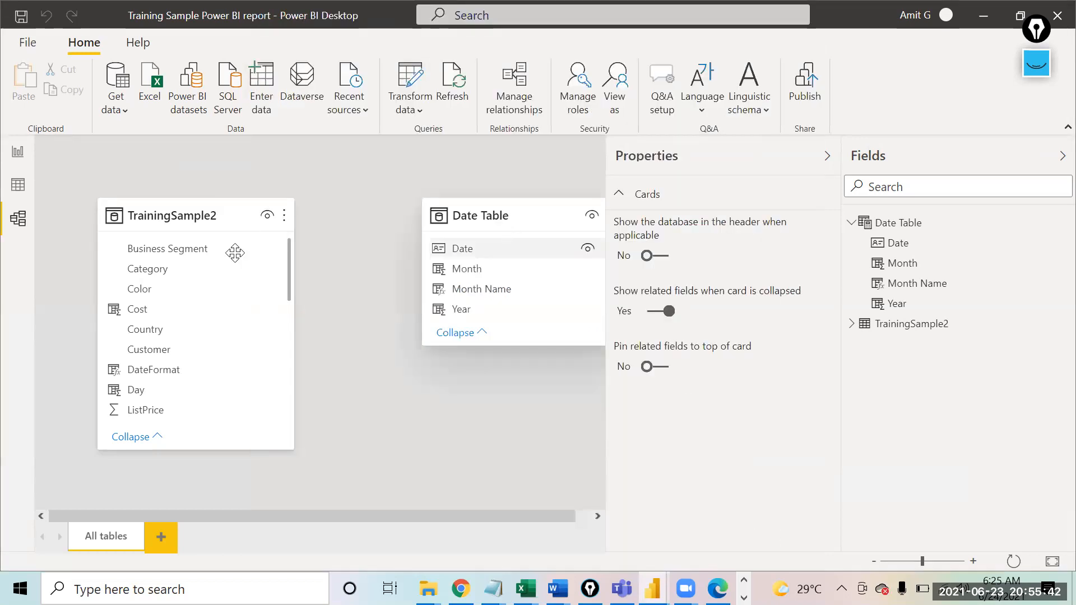
Examine the Date Table's fields in the data view and check whether it is marked as a date table.
left_click(18, 185)
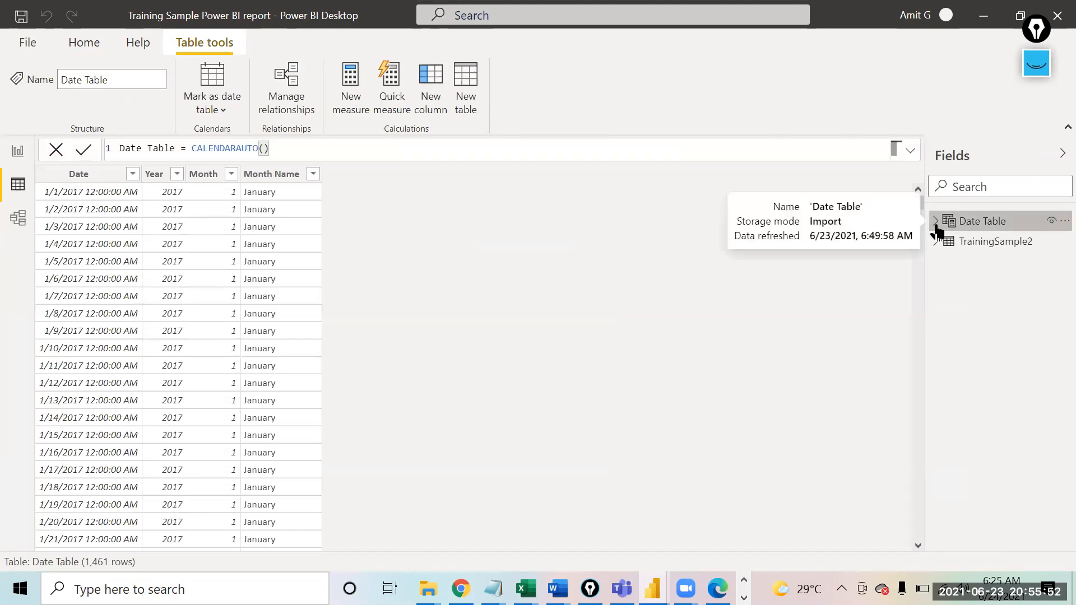
left_click(935, 222)
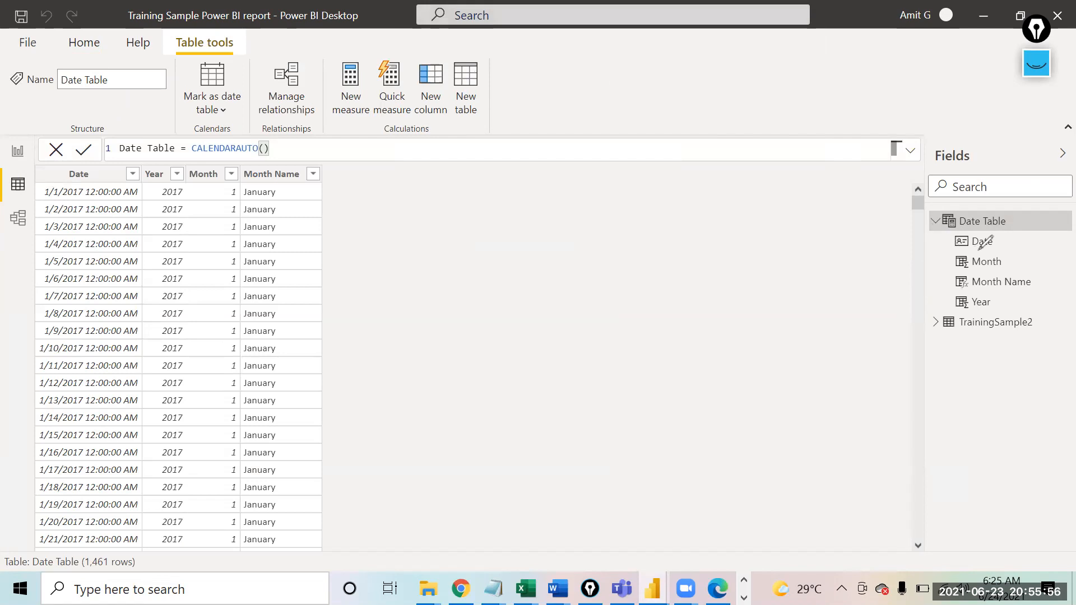
left_click_drag(927, 212, 1008, 244)
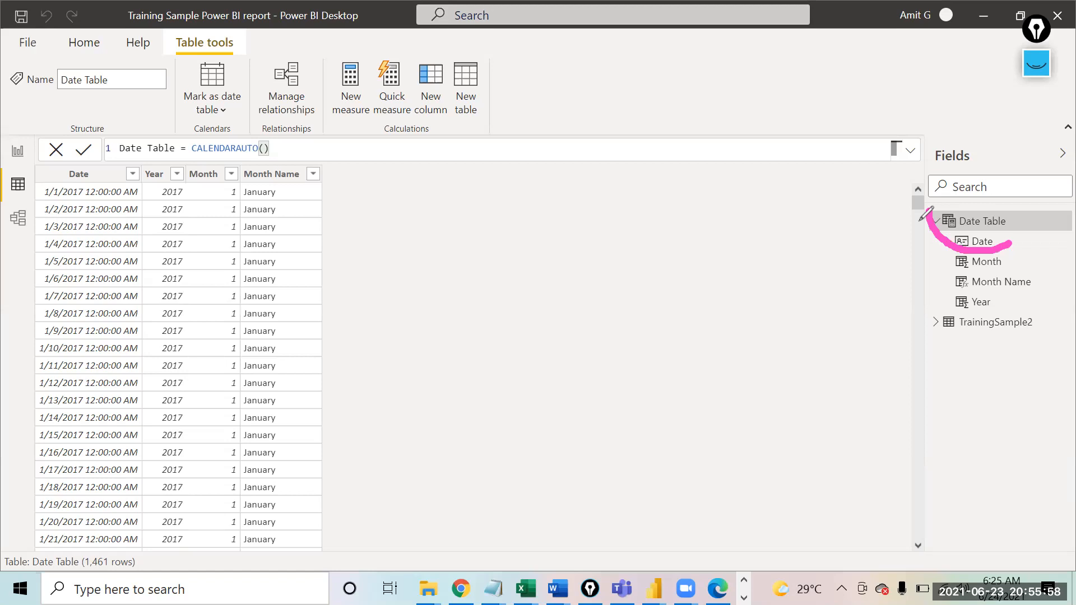
left_click_drag(925, 214, 918, 220)
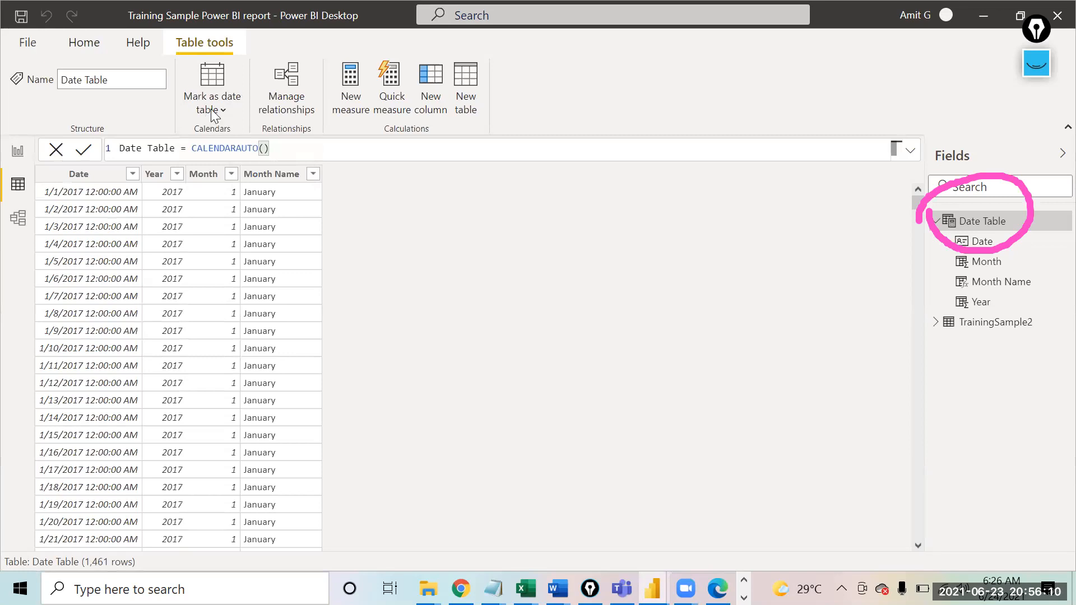
left_click(213, 115)
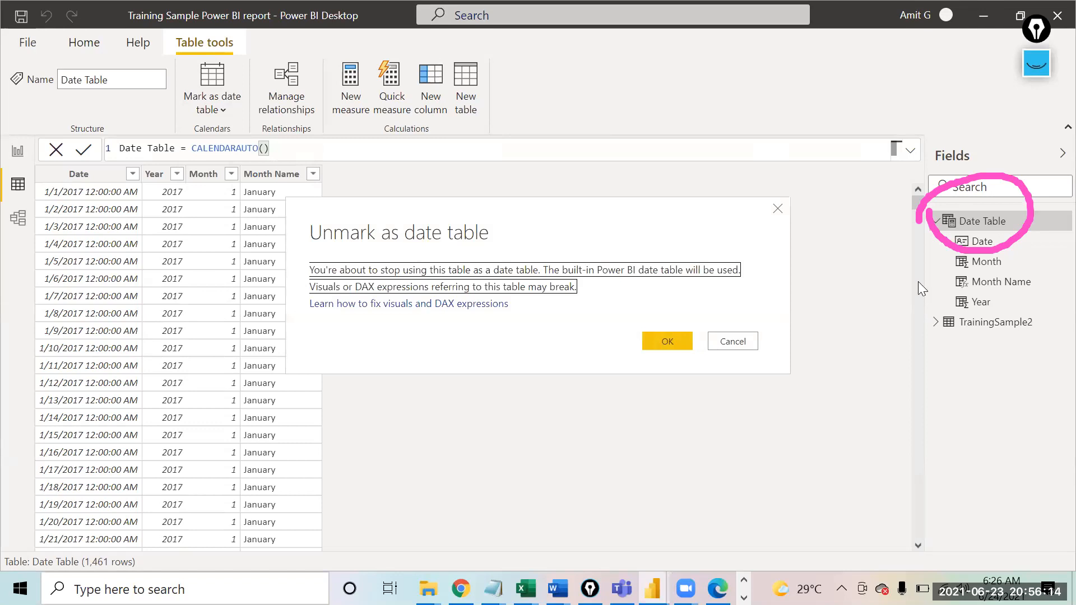
Create a relationship in the model view between the Date field of Date Table and SalesDate of TrainingSample2.
left_click(18, 219)
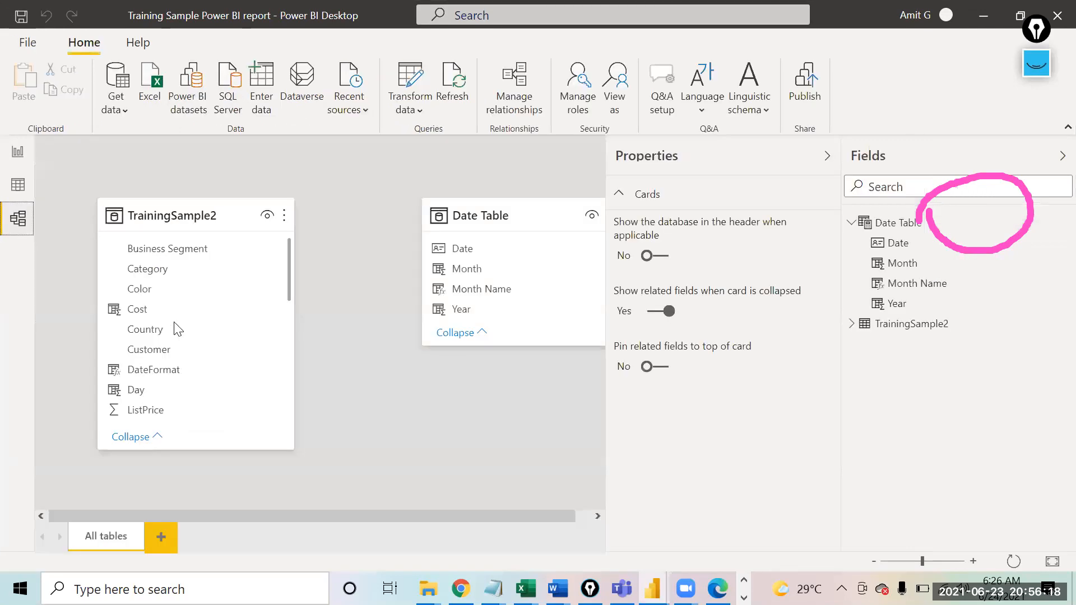
left_click(288, 275)
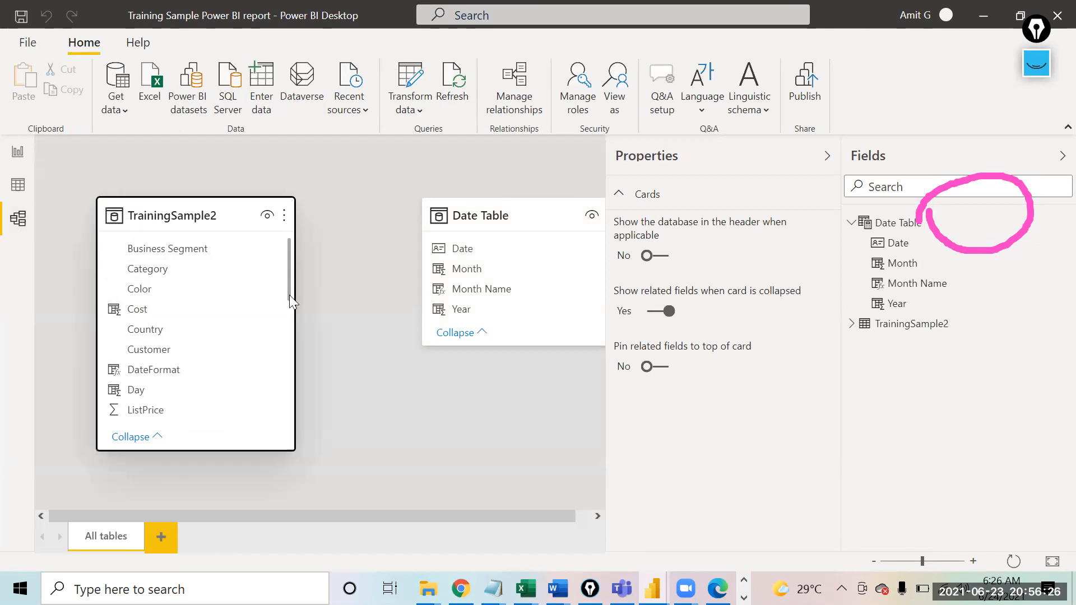
scroll(289, 295, "down", 3)
left_click_drag(468, 254, 179, 337)
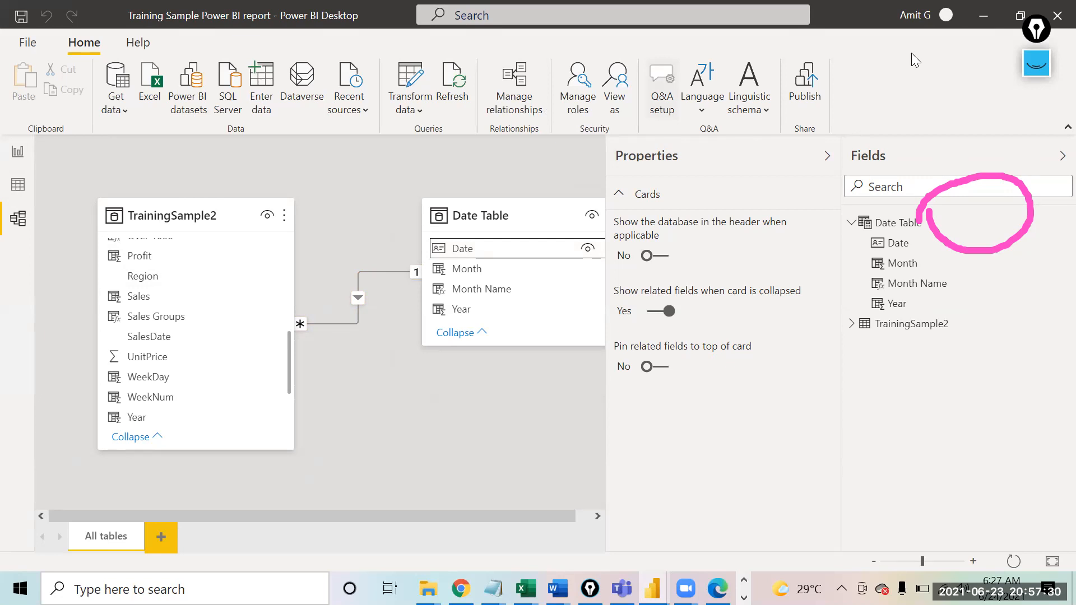
Move the Date Table card slightly closer to the TrainingSample2 card in the model diagram.
mouse_move(684, 588)
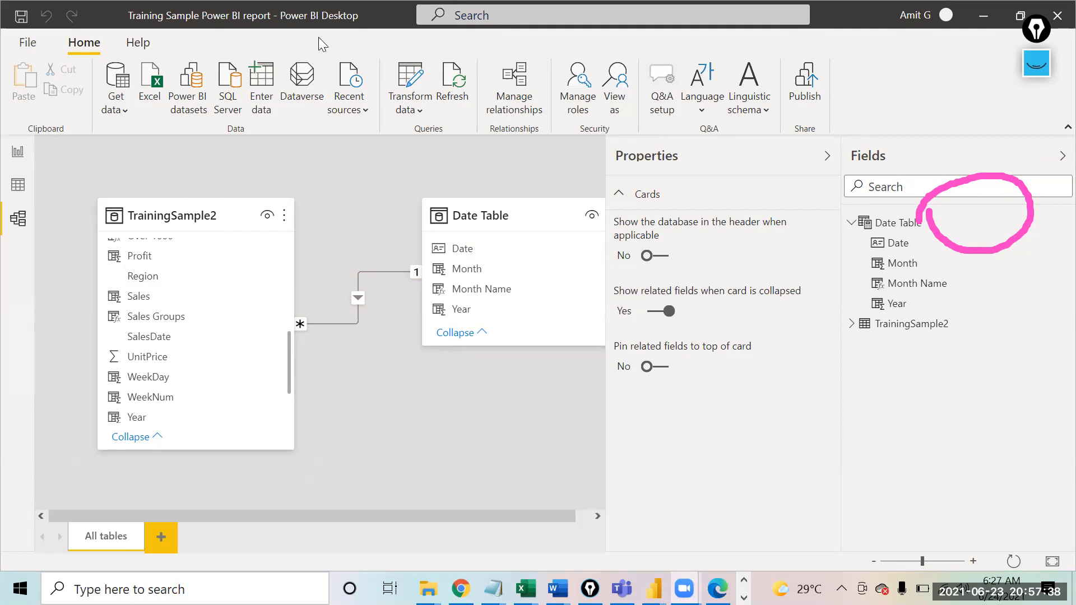
left_click(17, 153)
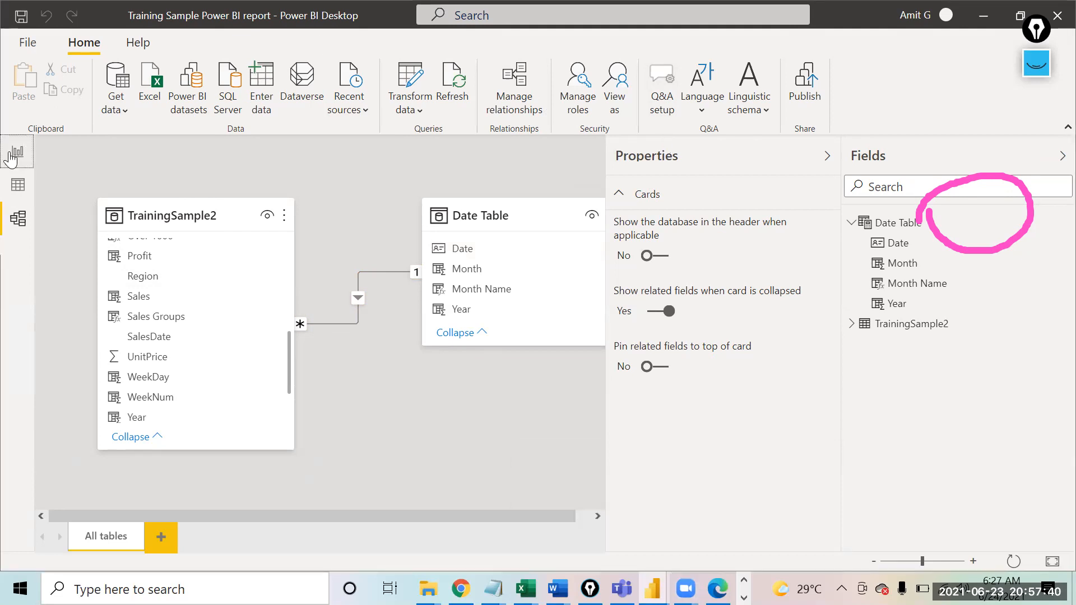
left_click(25, 196)
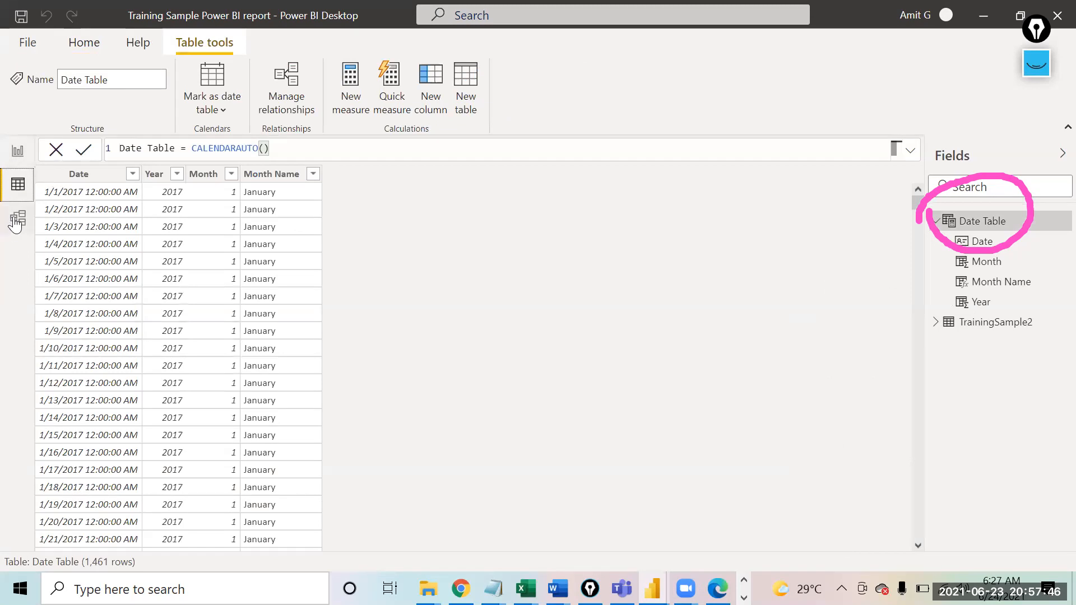
left_click(17, 220)
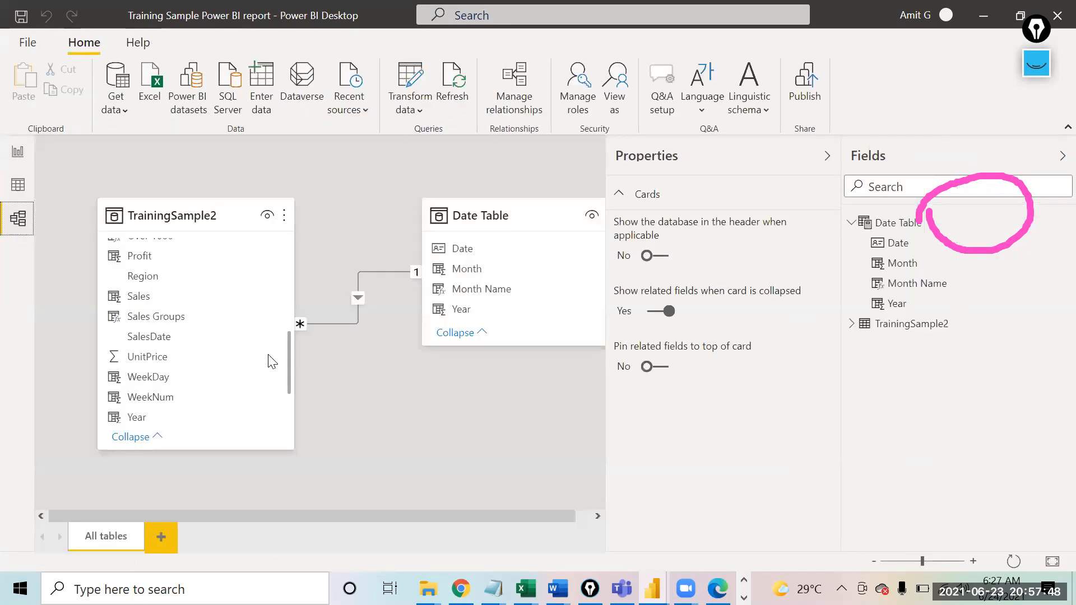
left_click_drag(524, 212, 493, 213)
left_click(171, 218)
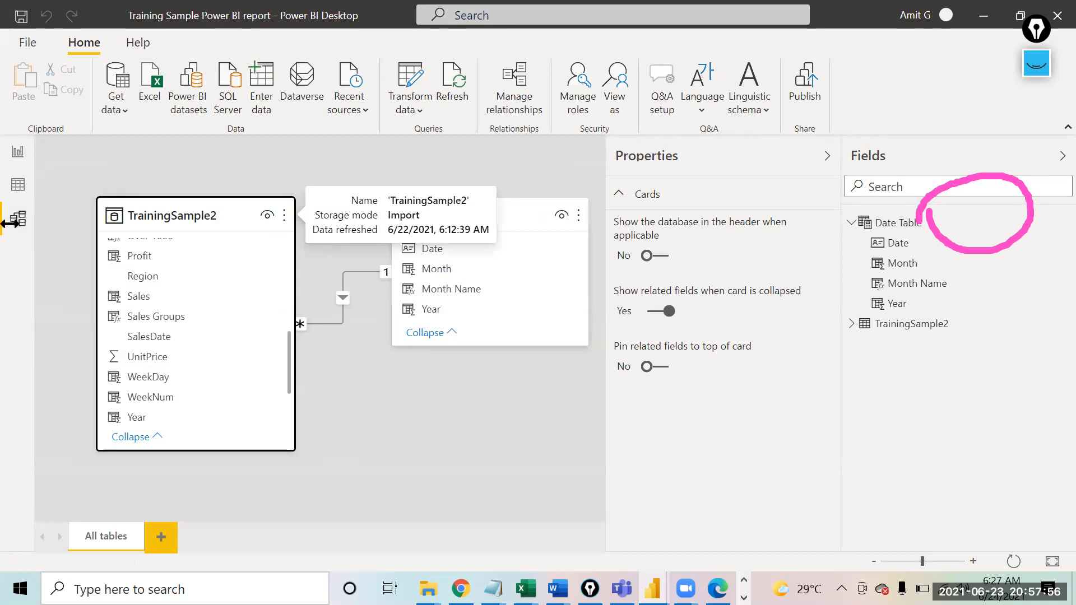
Add a new report page and place an enlarged matrix visual on it.
left_click(16, 153)
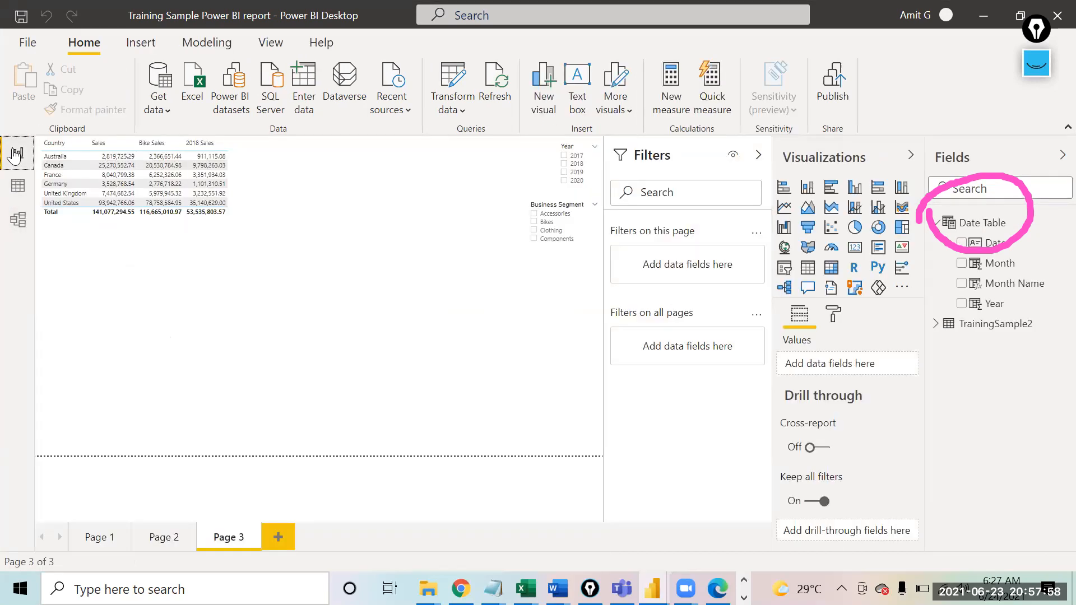
left_click(283, 542)
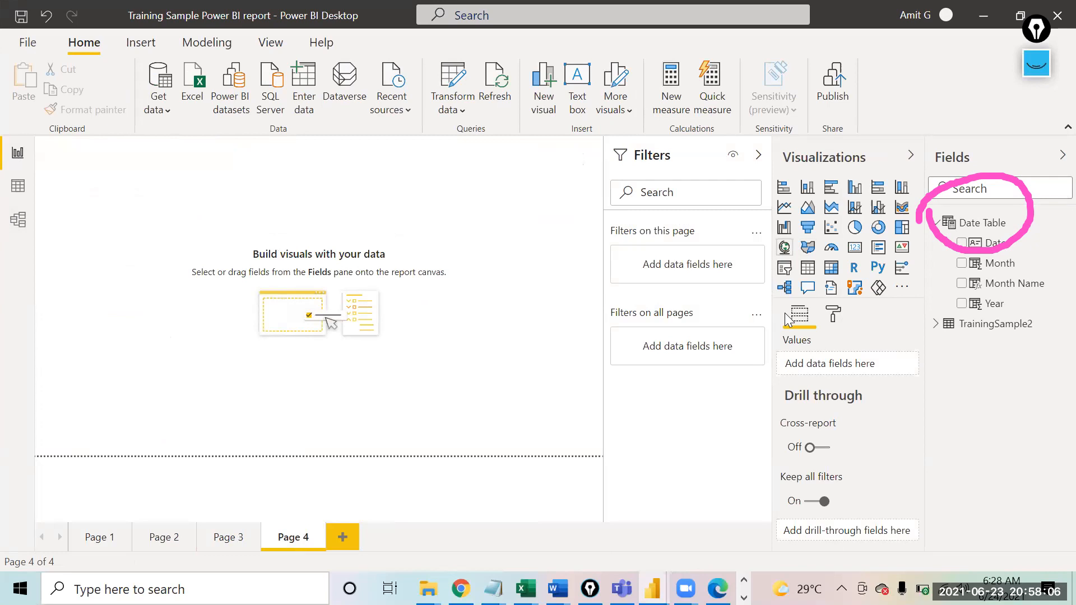
left_click(831, 268)
left_click_drag(118, 184, 170, 238)
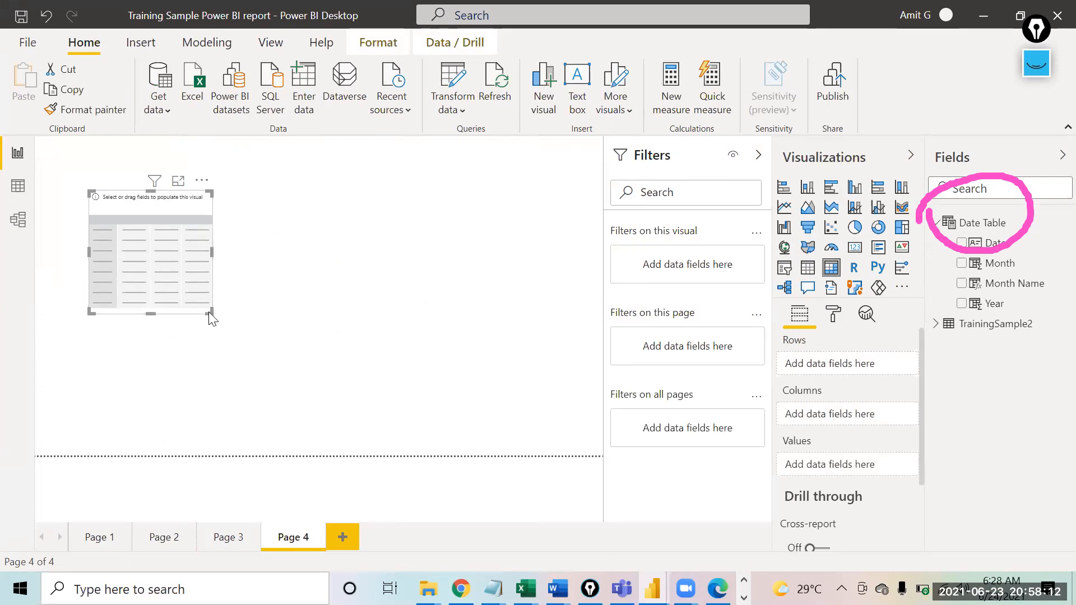
left_click_drag(211, 313, 258, 347)
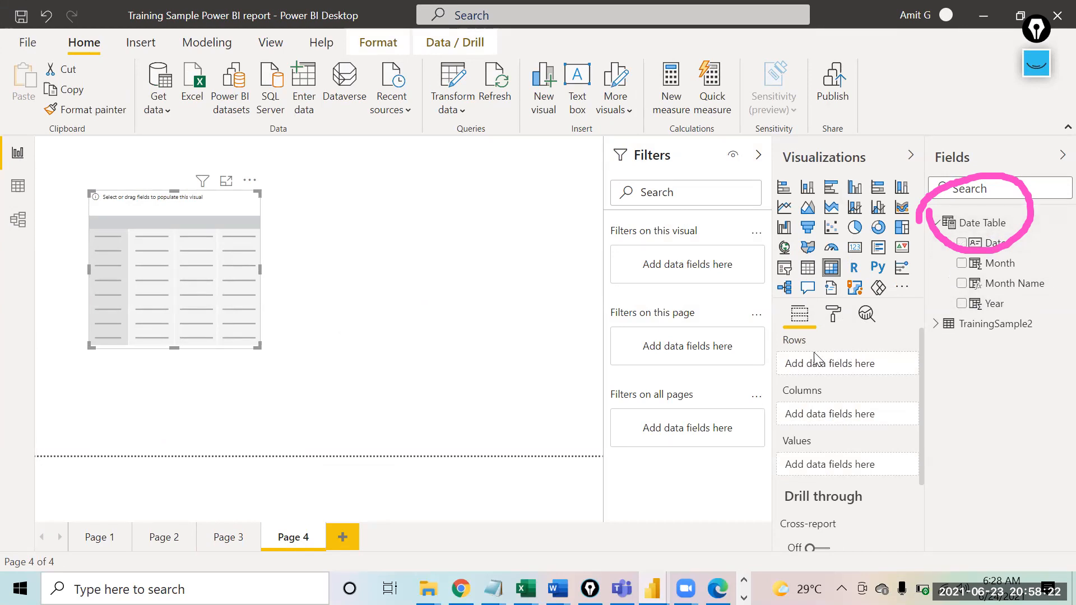
Fill the matrix with Date Table's Year and Month Name as rows and TrainingSample2's Sales as values, expanded to month level.
left_click_drag(987, 306, 833, 358)
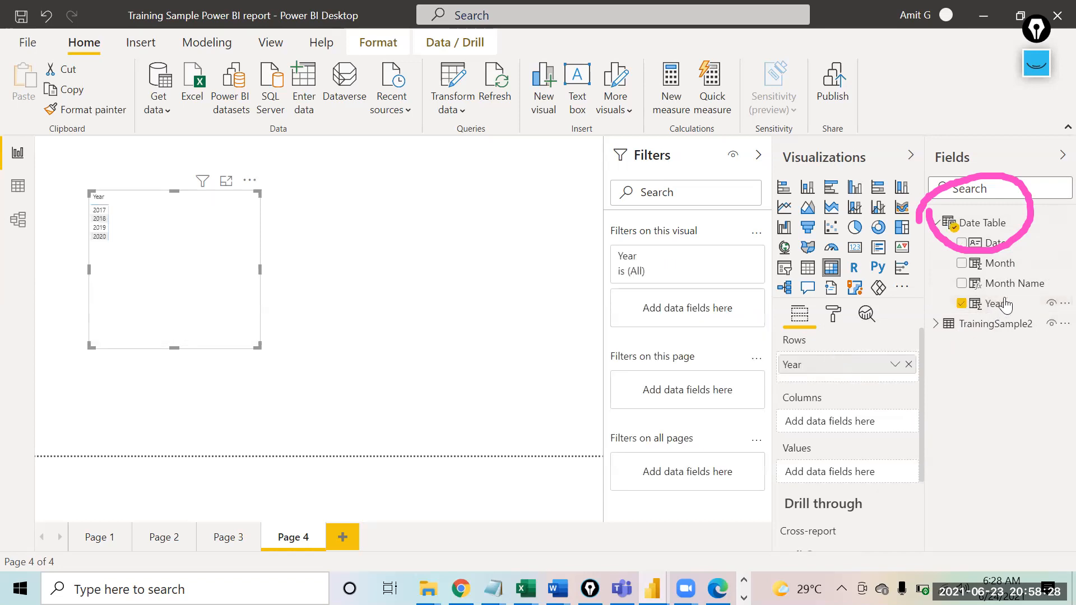
left_click_drag(1007, 287, 846, 384)
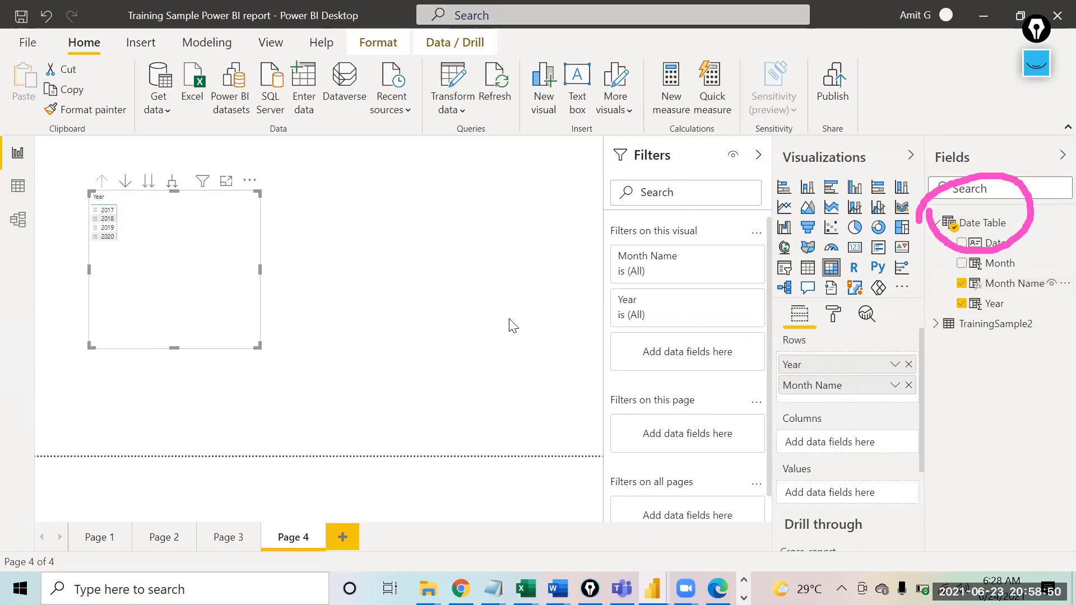
left_click(938, 325)
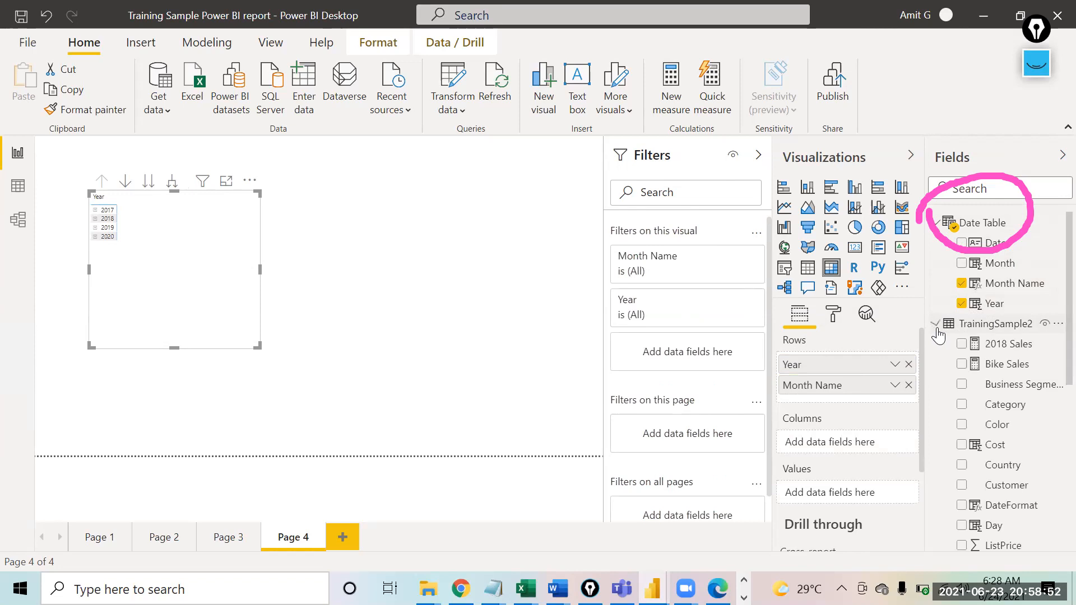
scroll(1052, 426, "down", 6)
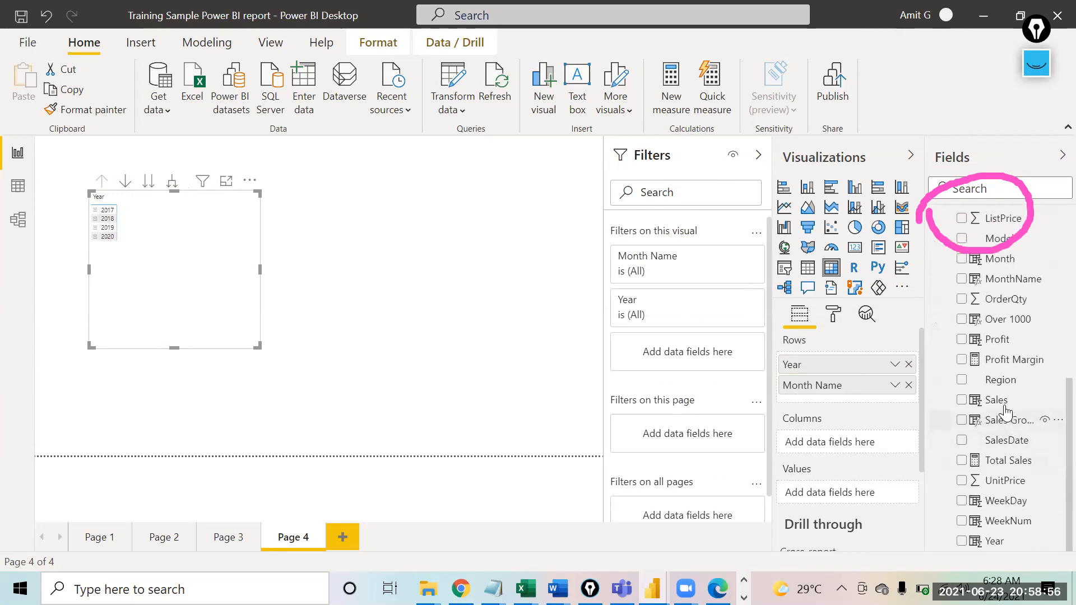
left_click_drag(996, 400, 839, 489)
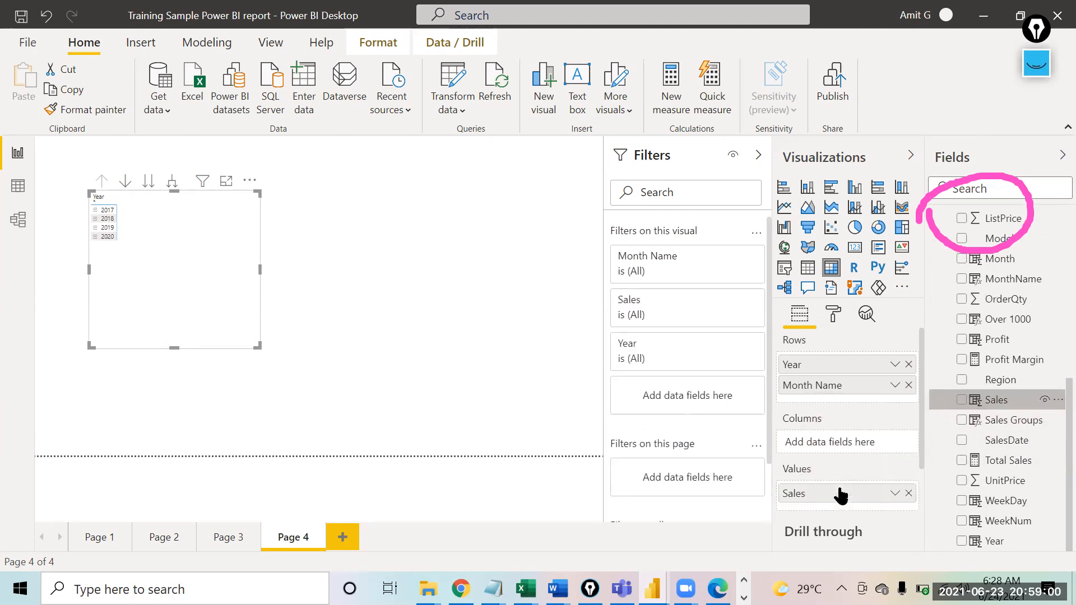
left_click(172, 181)
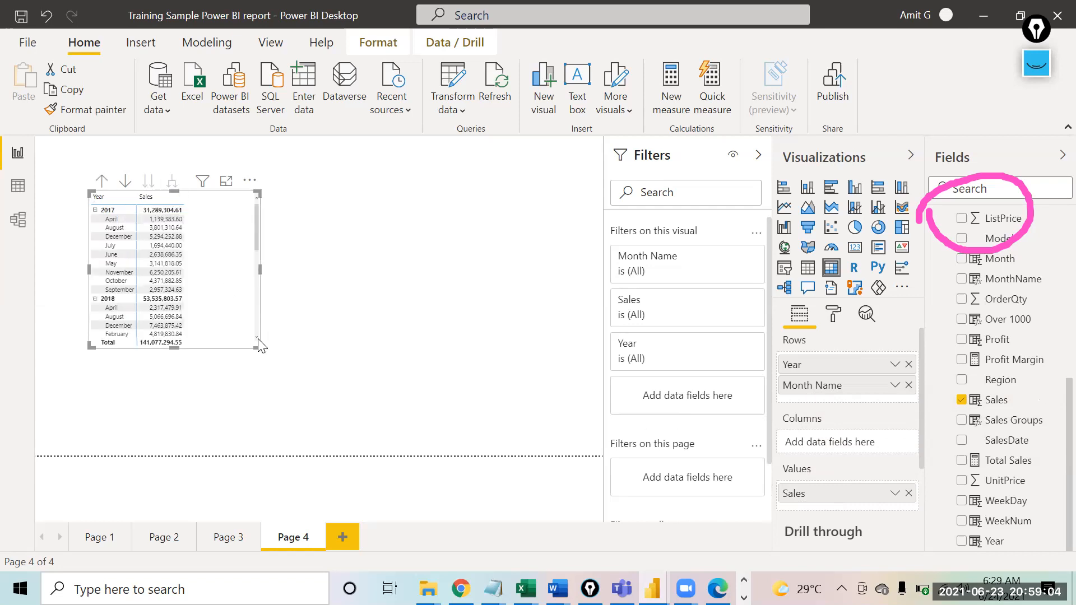
Enlarge the matrix, mainly in height, and widen its Sales and Year columns.
left_click_drag(257, 346, 274, 431)
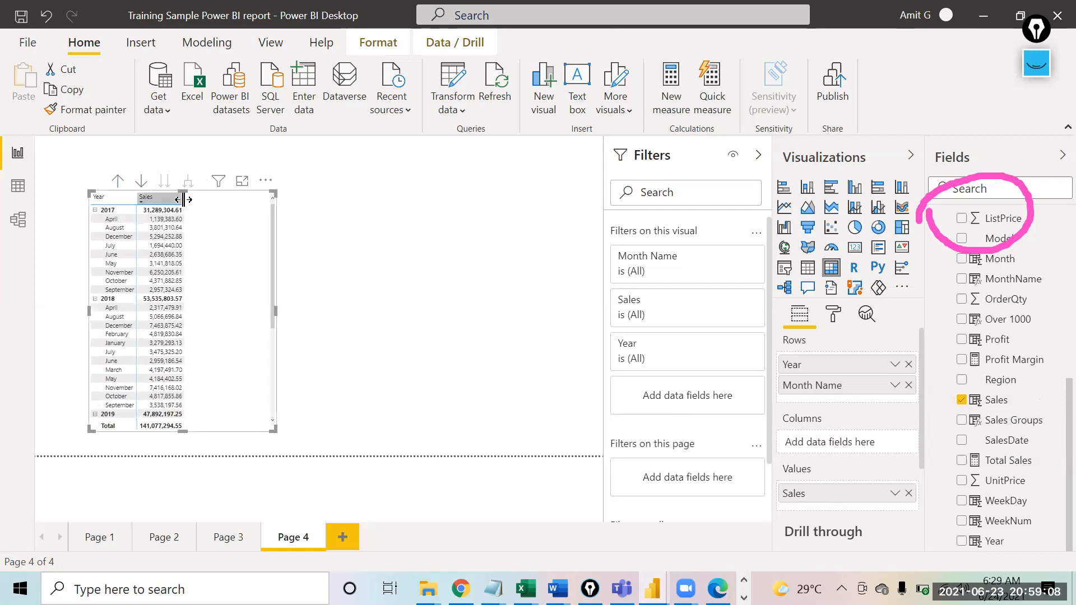
left_click_drag(183, 199, 201, 199)
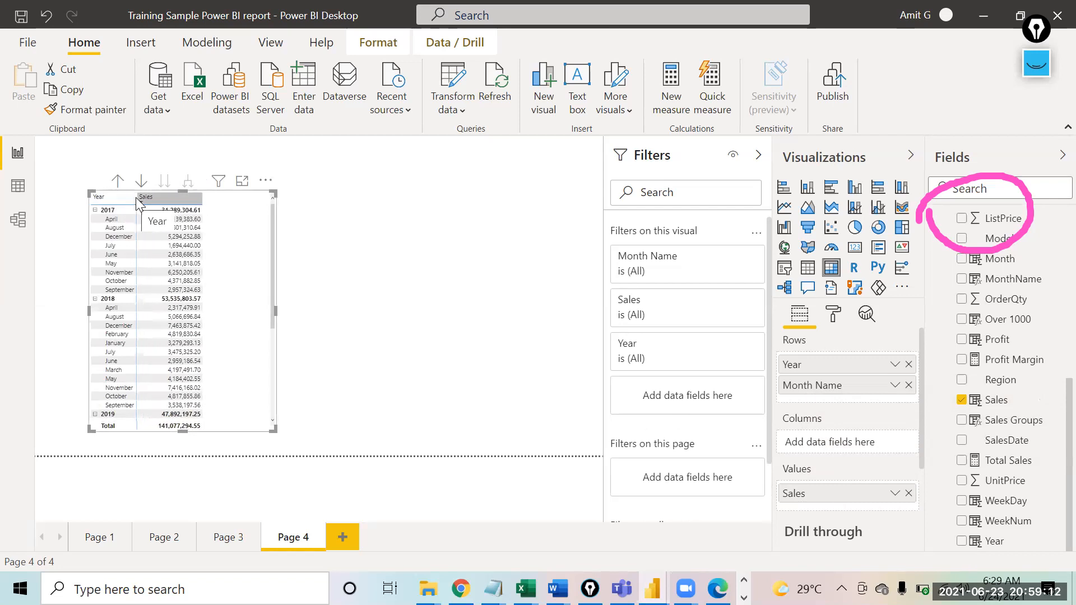
left_click_drag(136, 197, 155, 197)
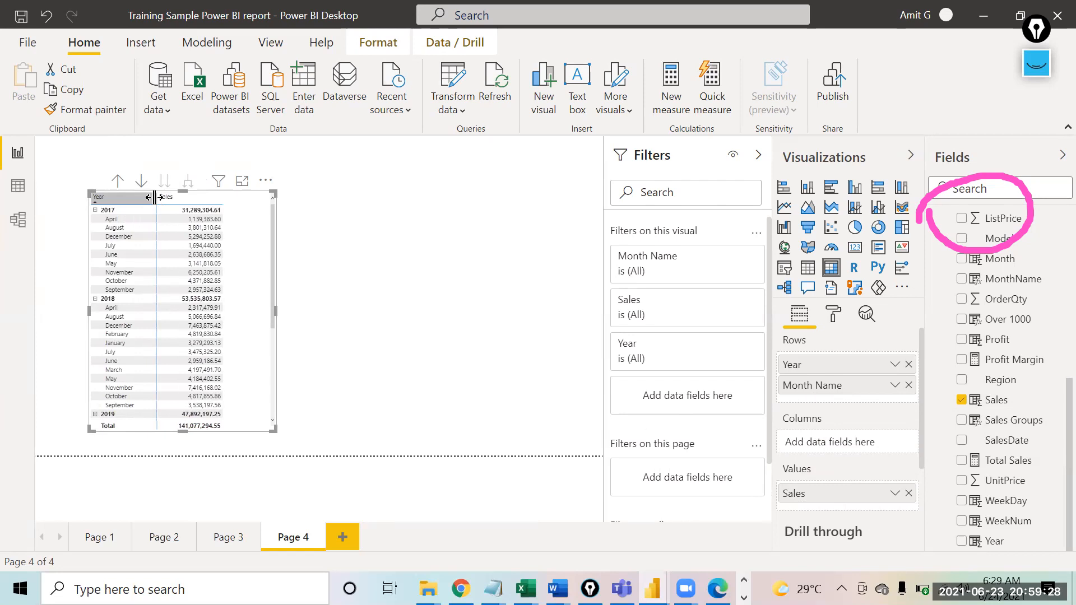
left_click(193, 228)
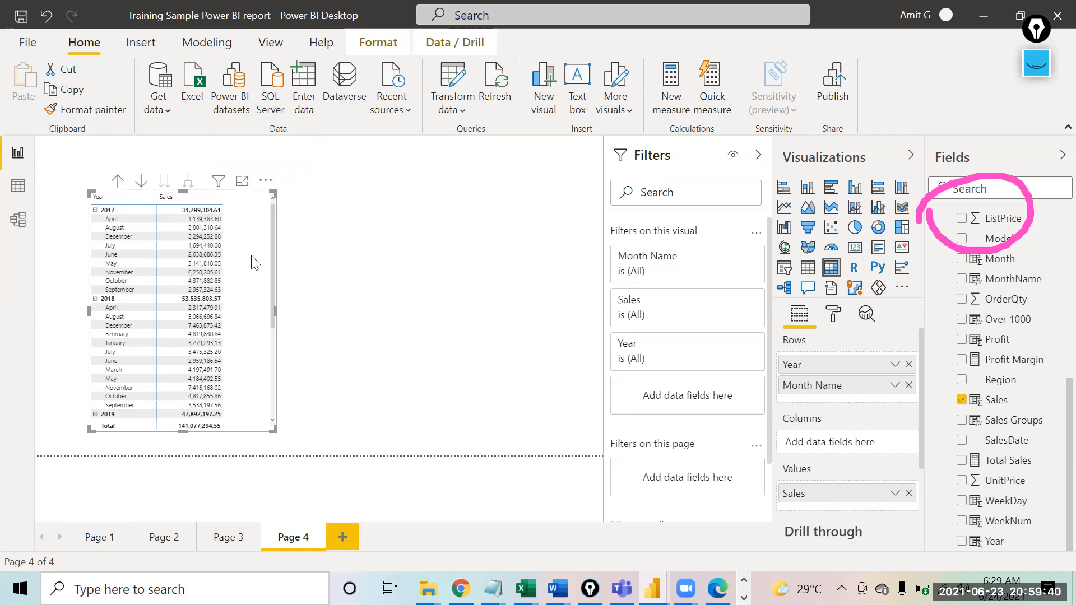
Create the measure Prev Month Sales = CALCULATE(SUM(TrainingSample2[Sales]), PREVIOUSMONTH('Date Table'[Date])).
left_click(669, 93)
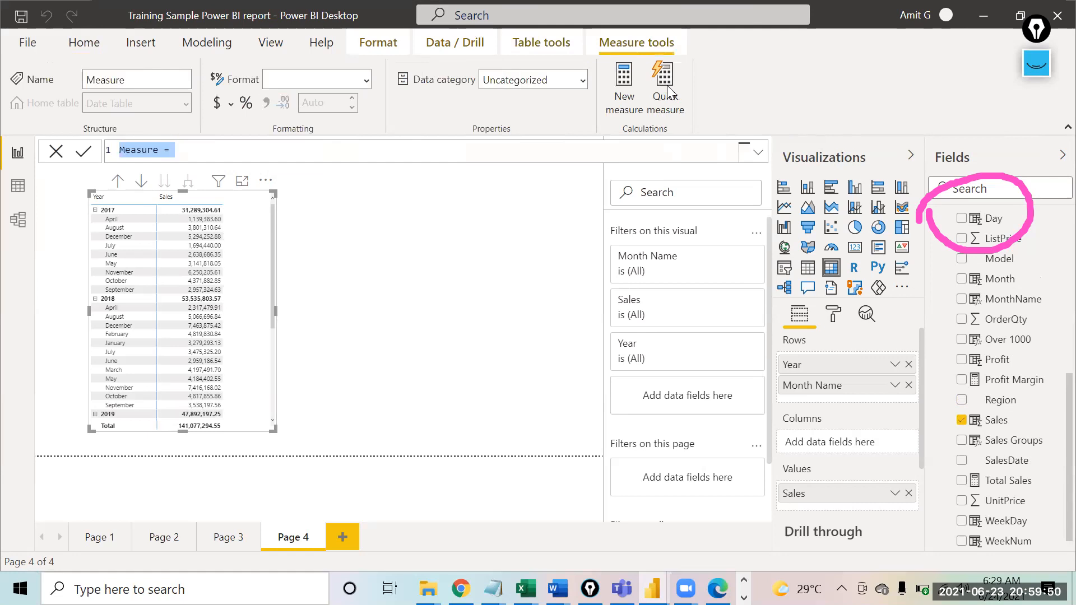
type("Prev Month Sales = CALCULATE(SUM(")
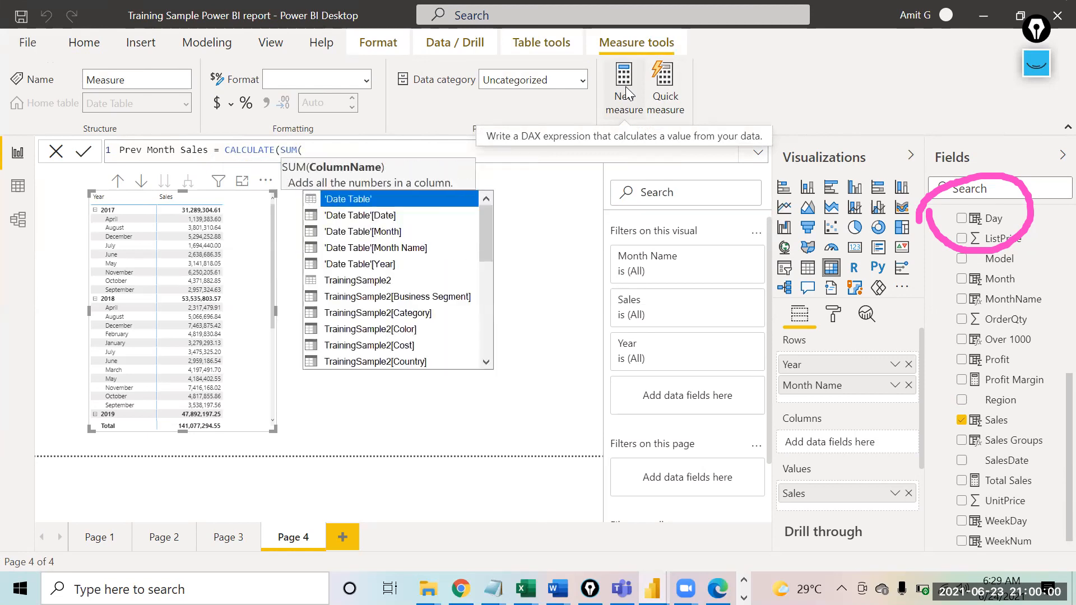
type("TrainingSample2[Sales]")
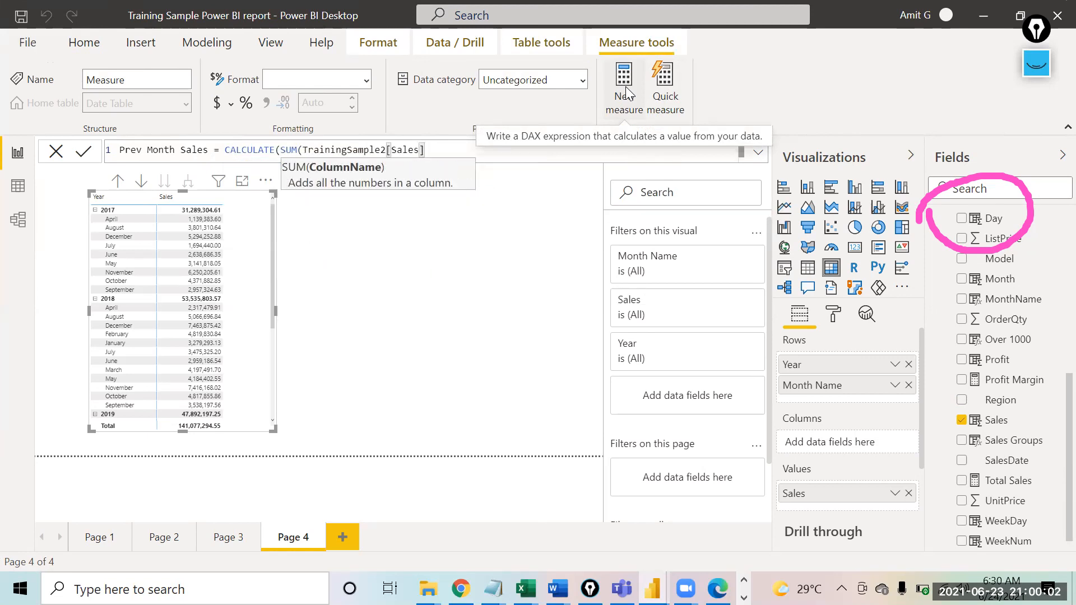
type("),")
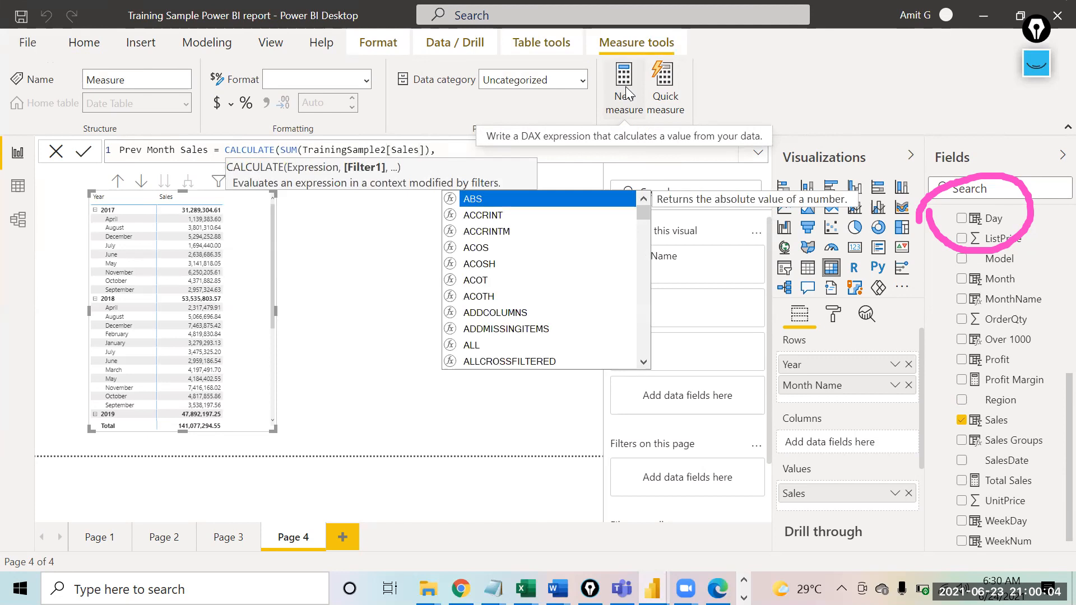
type(" prev")
key("Down")
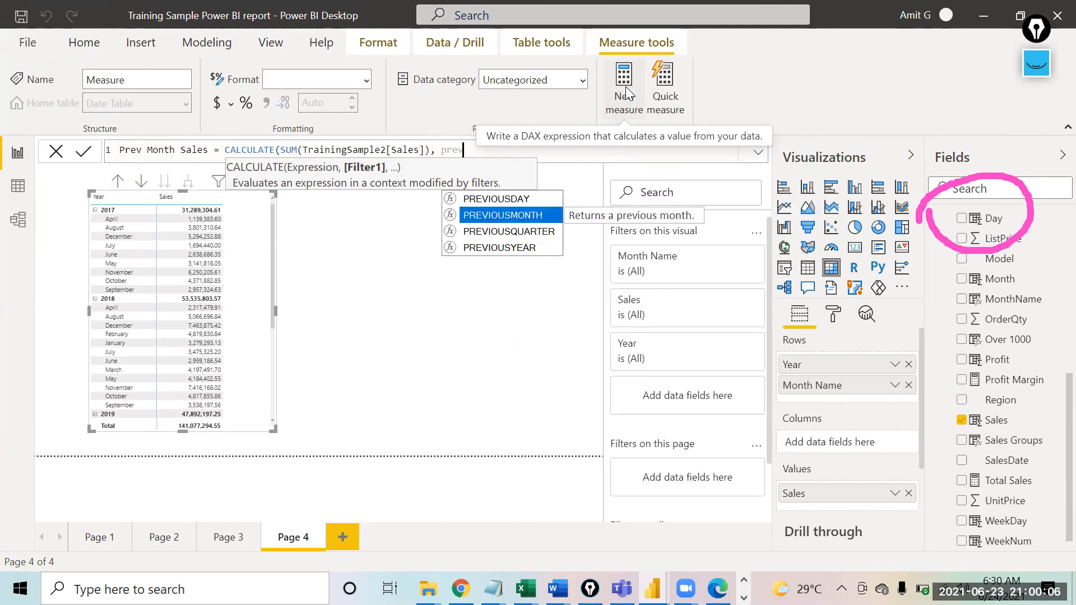
key("Tab")
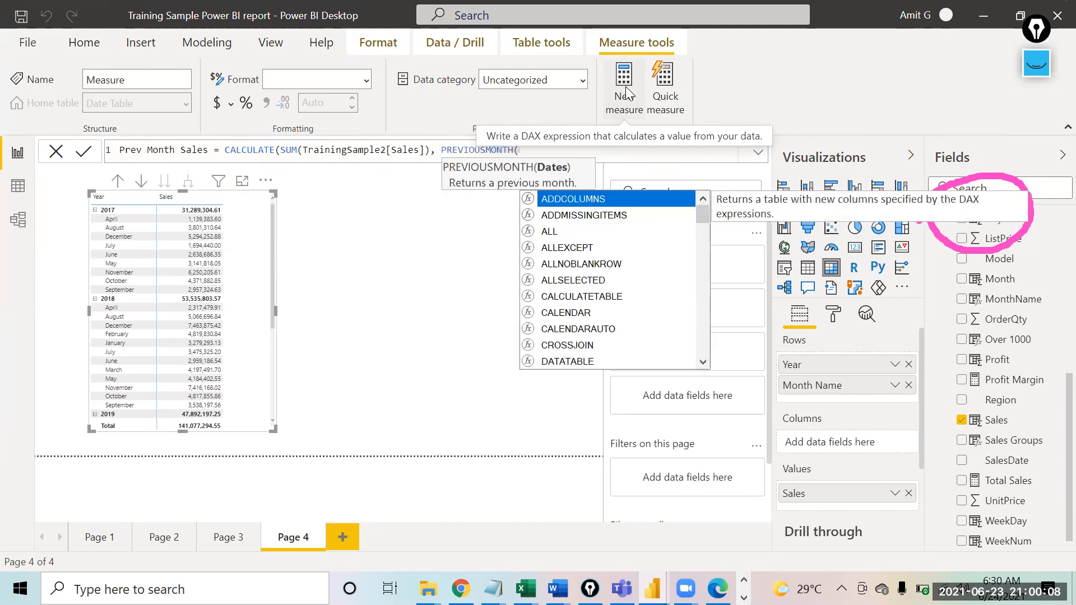
type("date")
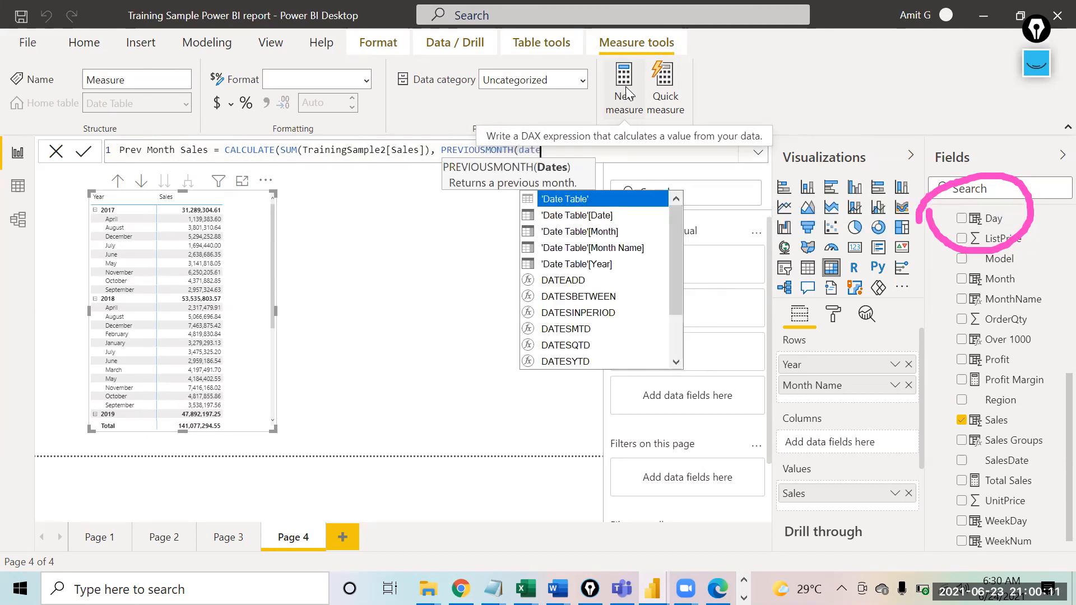
key("Down")
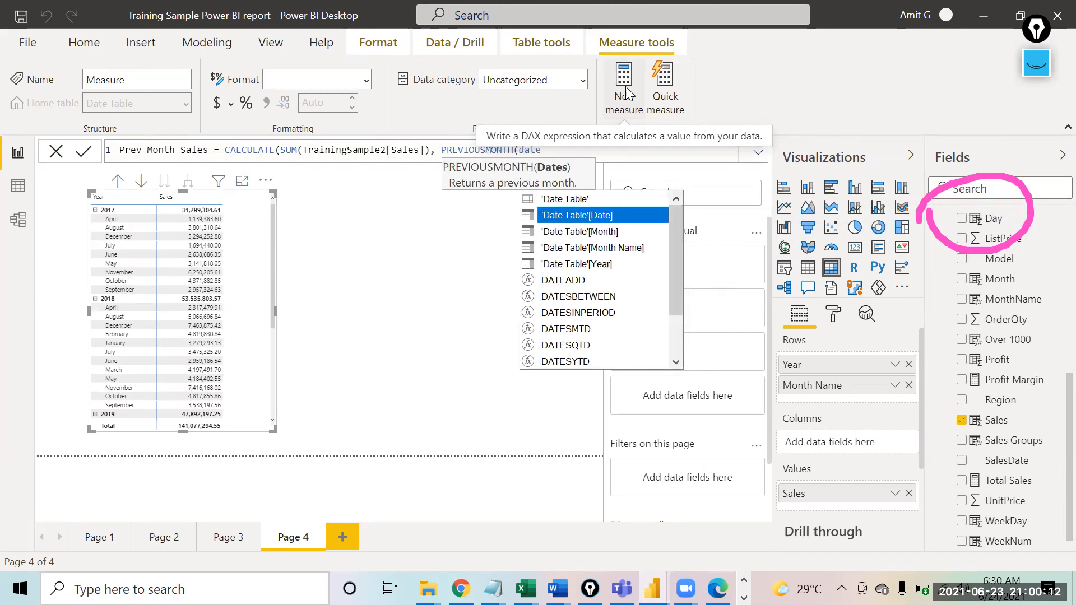
key("Tab")
type(")")
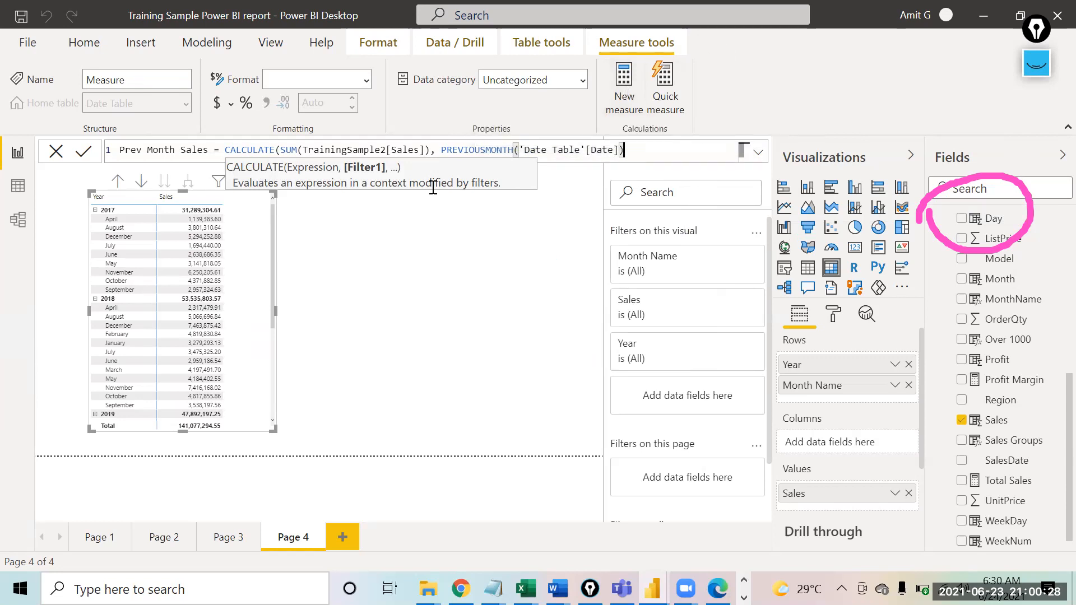
left_click(82, 157)
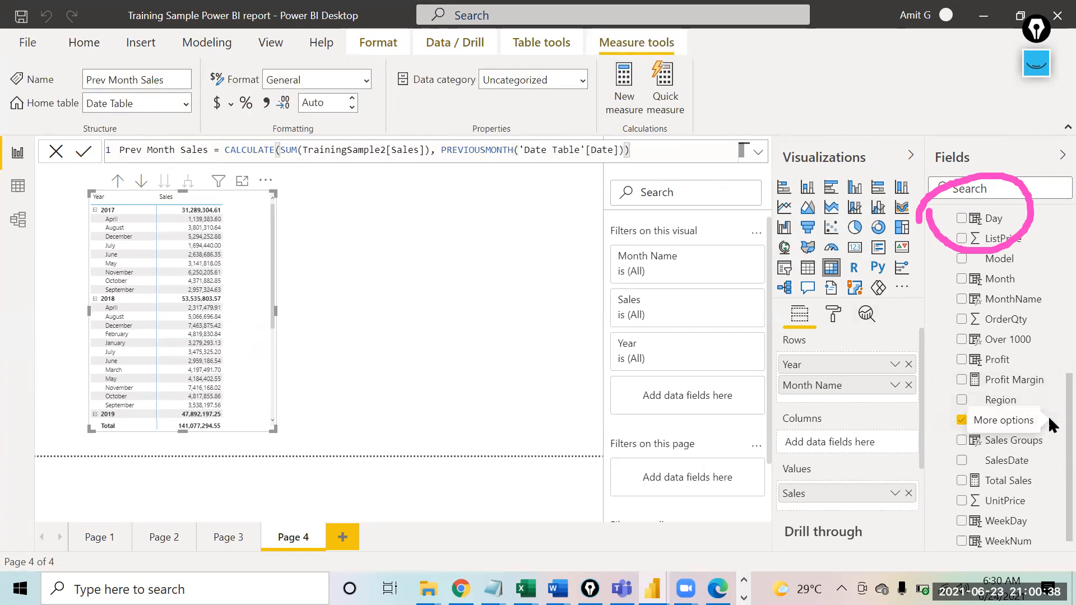
Add the Prev Month Sales measure to the matrix values after Sales and widen the matrix slightly to fit it.
scroll(1048, 224, "up", 5)
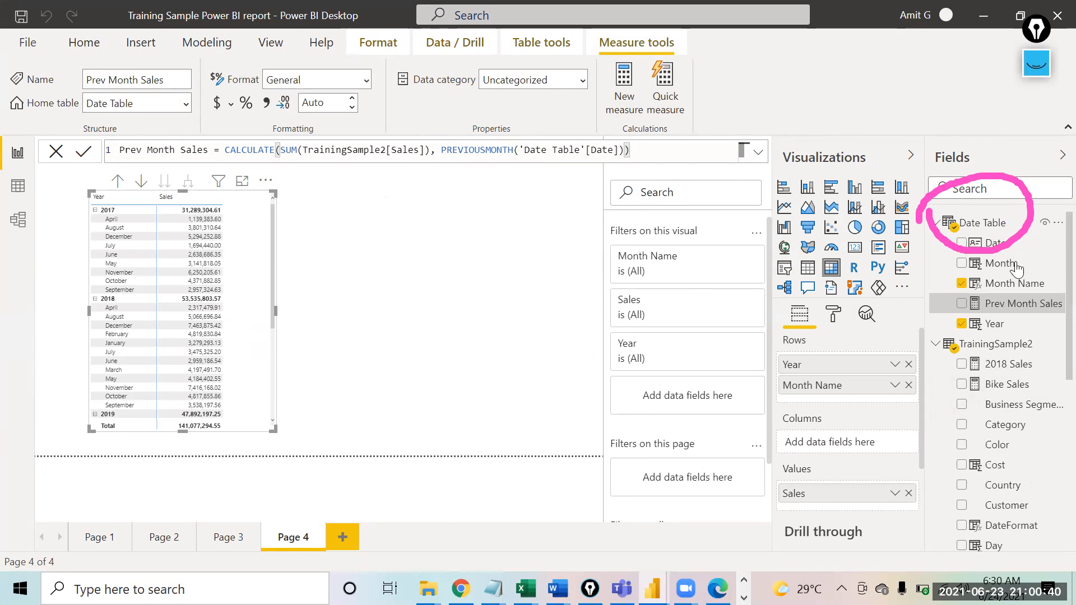
left_click_drag(988, 303, 815, 494)
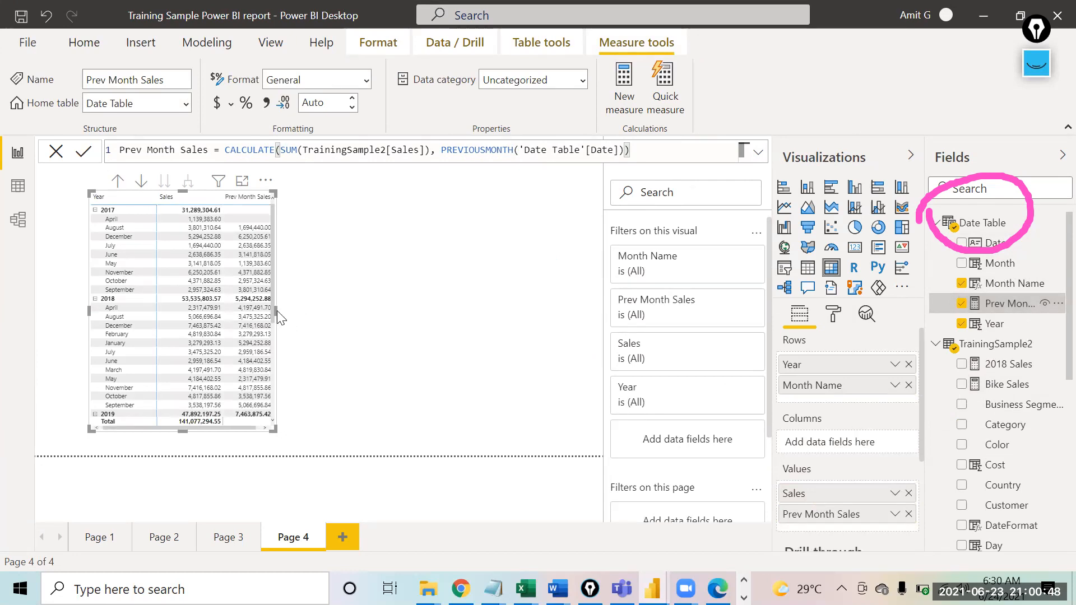
left_click_drag(276, 311, 298, 310)
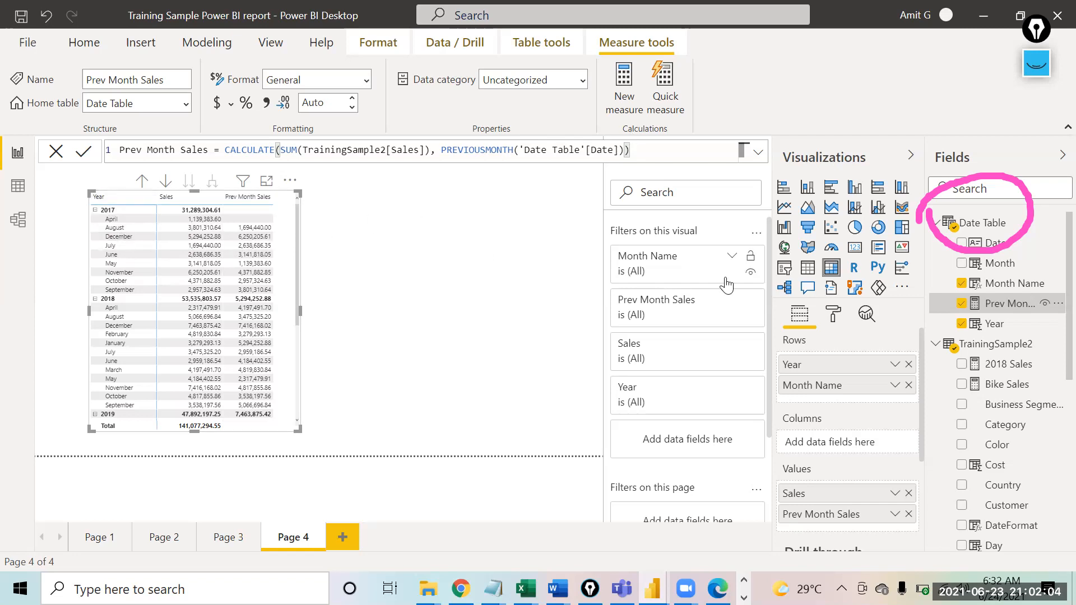
Sort Date Table's Month Name column by the Month column.
left_click(999, 289)
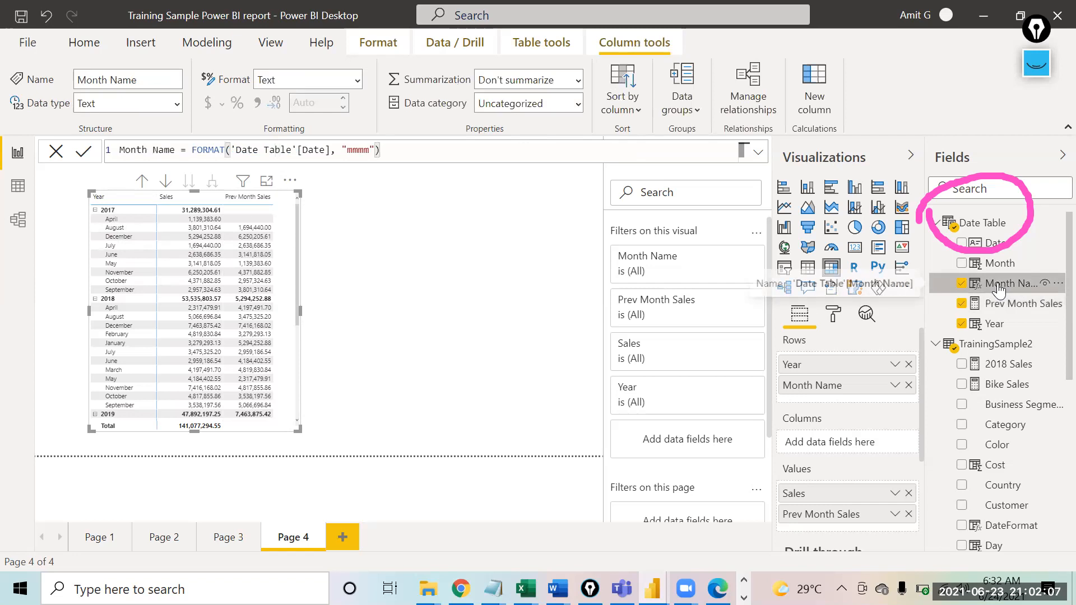
left_click(621, 107)
left_click(630, 196)
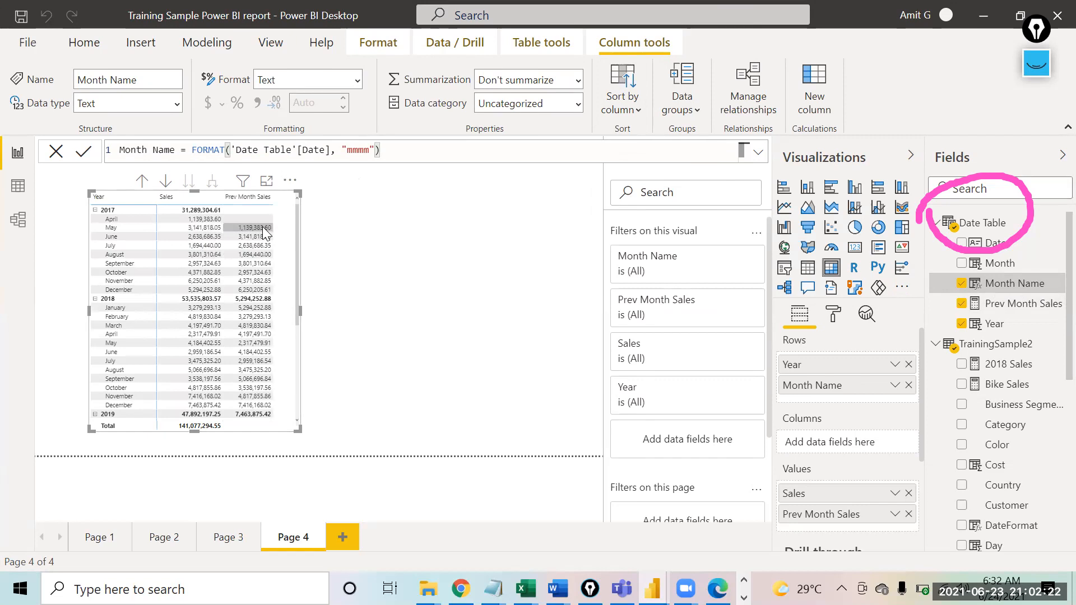
View the matrix in focus mode to compare each month's Prev Month Sales with the preceding month's Sales, and return to the report.
mouse_move(254, 226)
left_click(266, 181)
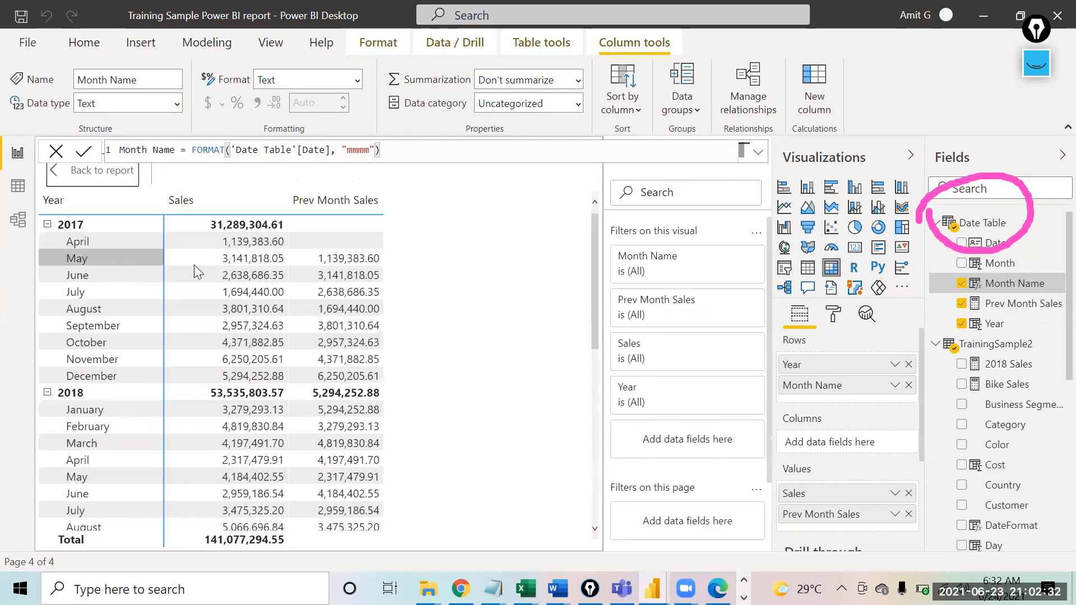
mouse_move(328, 257)
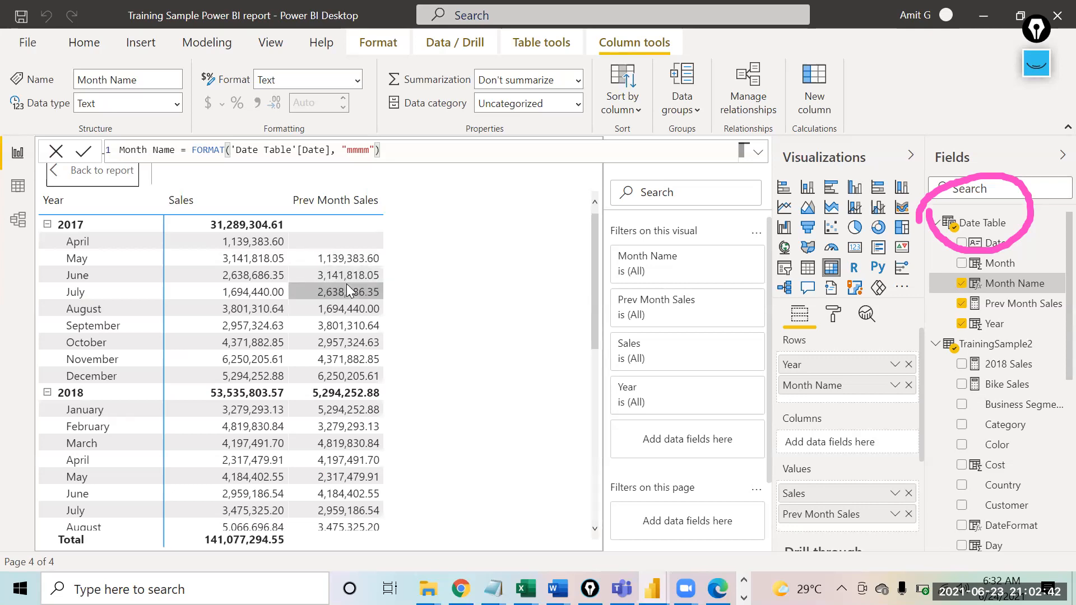
left_click(98, 182)
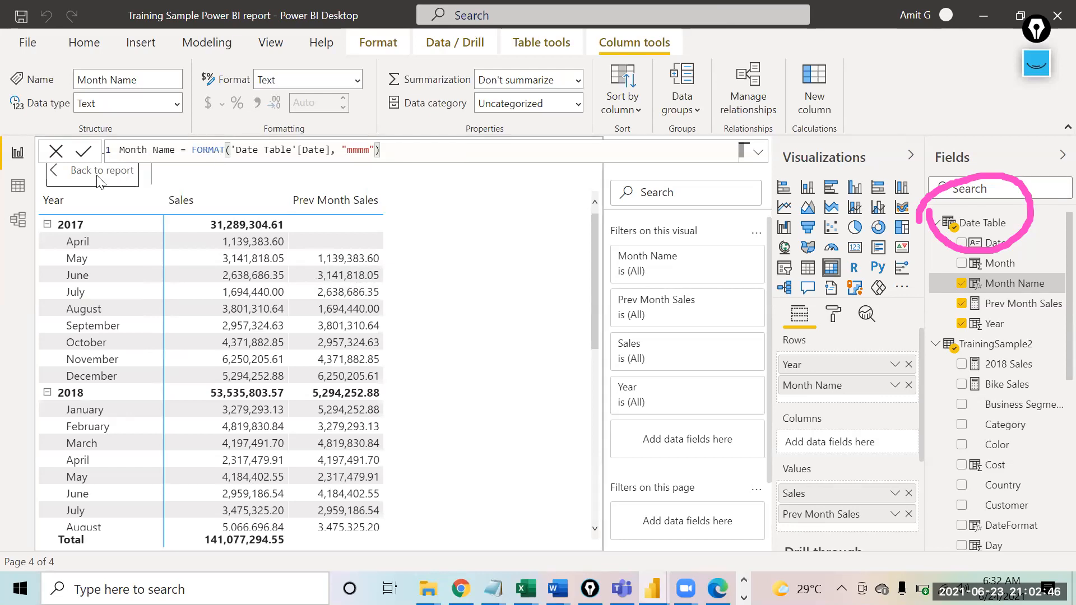
Check which column Month Name is sorted by and return to the matrix on the report page.
mouse_move(215, 283)
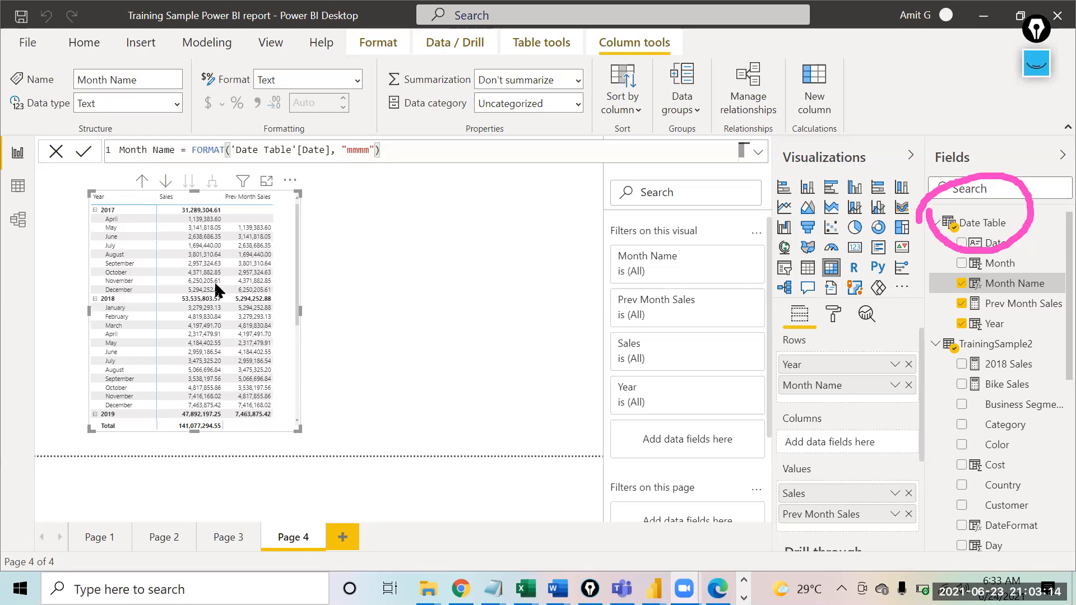
left_click(247, 236)
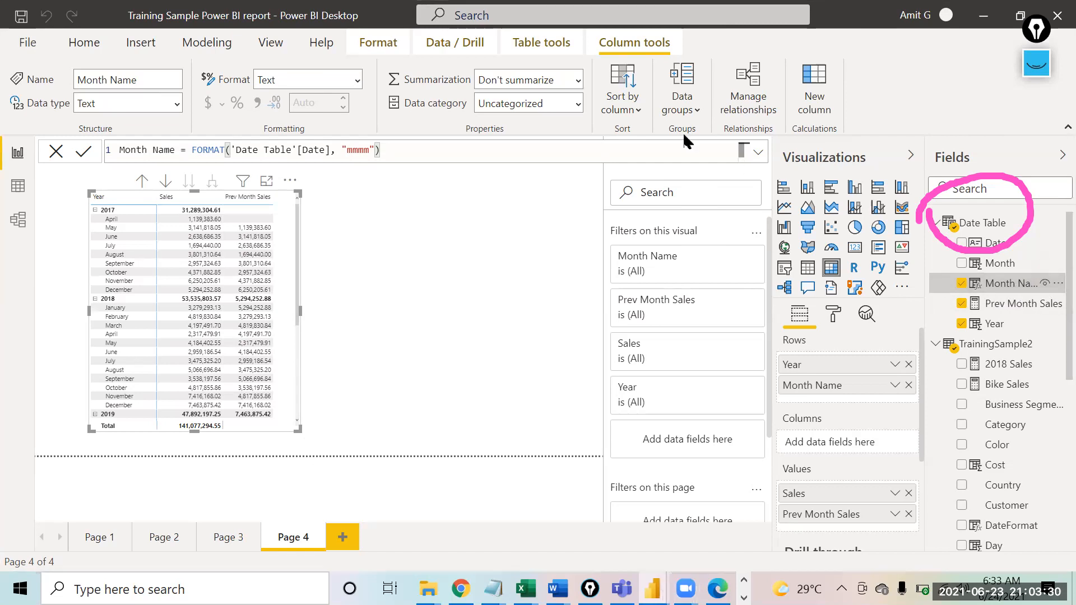
left_click(624, 110)
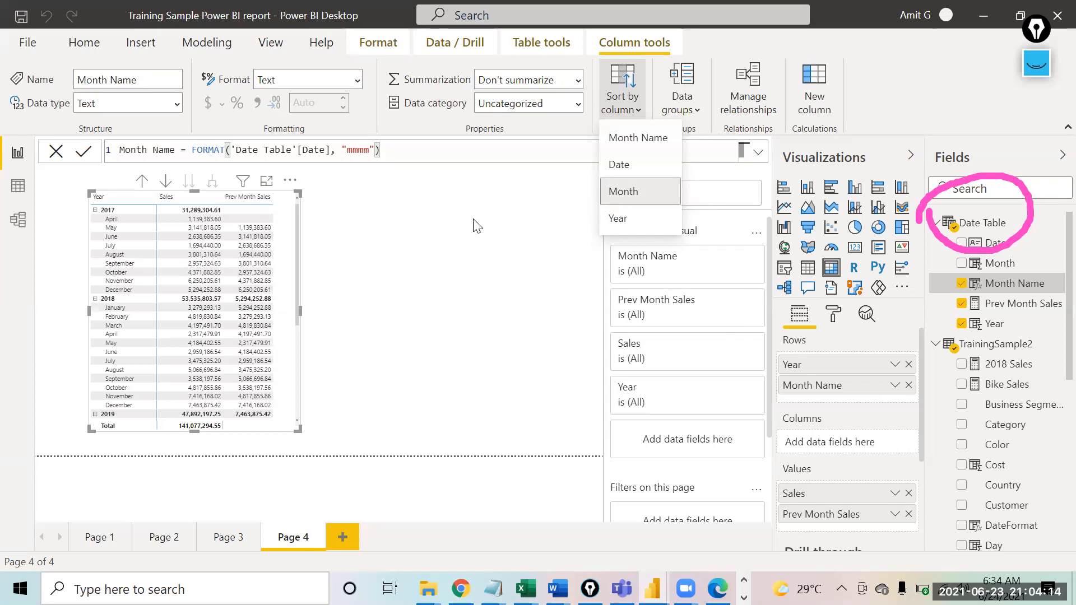
left_click(337, 174)
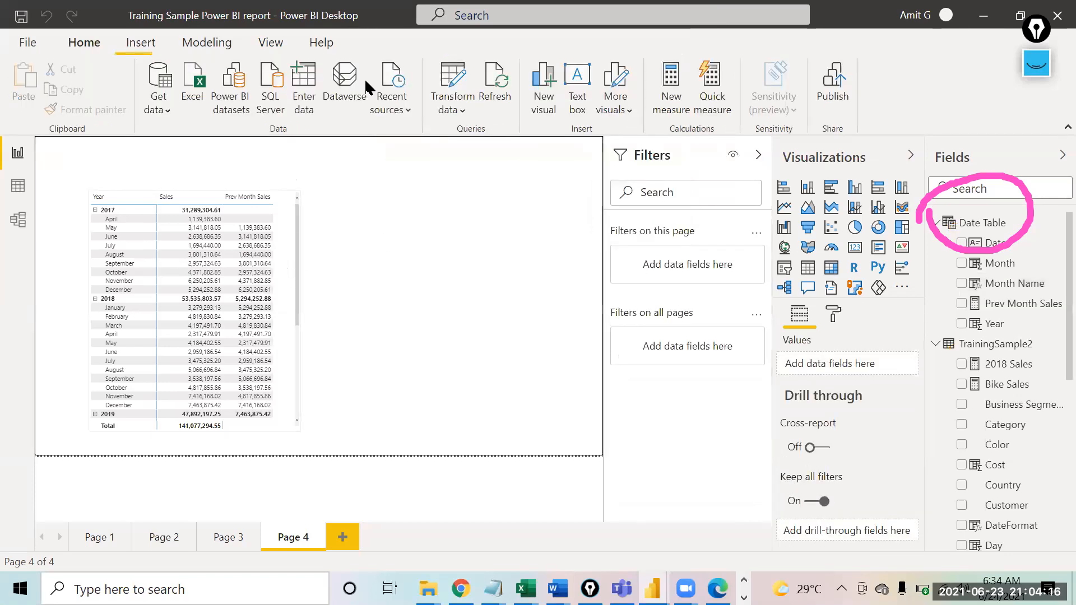
left_click(287, 285)
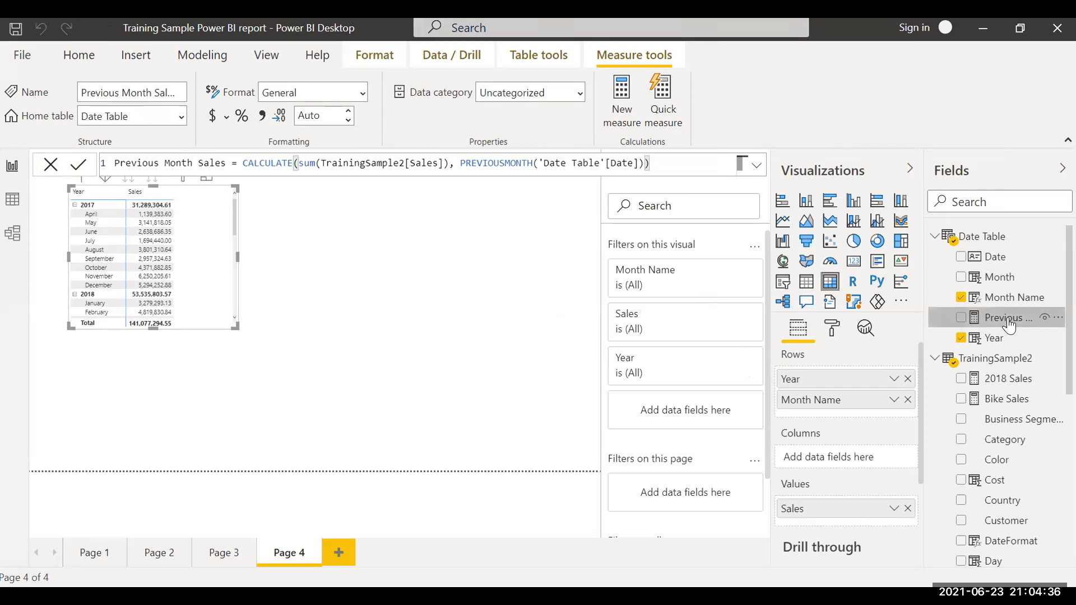
In the other report session, add the Previous Month Sales measure to the matrix values and enlarge the matrix.
left_click_drag(1009, 323, 830, 522)
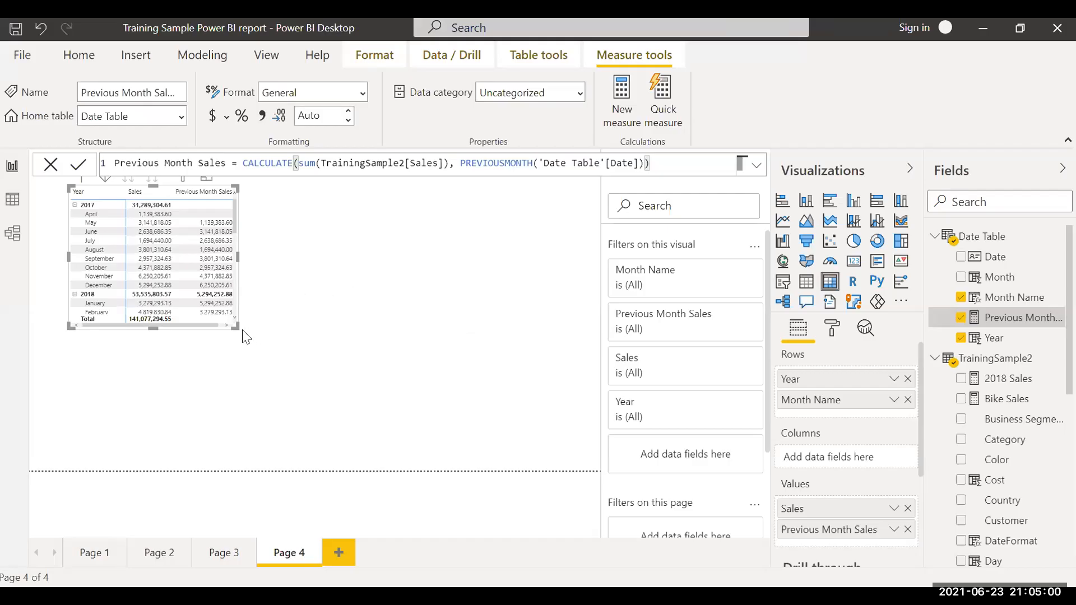
left_click_drag(295, 349, 281, 400)
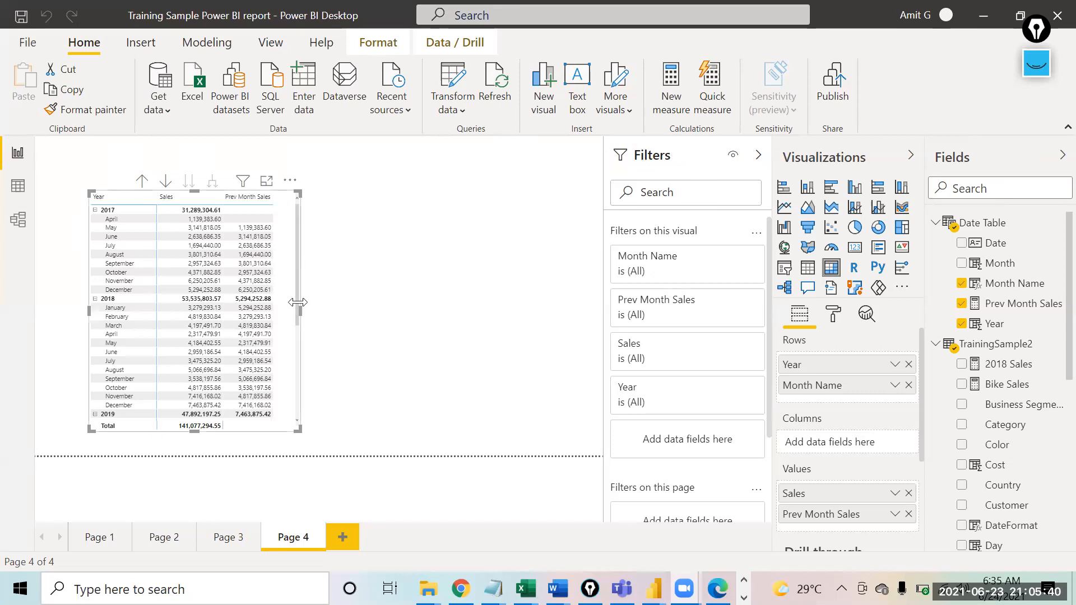
Widen the matrix for another column and highlight April 2018's sales for comparison, dismissing the battery notice and clearing the highlight.
left_click_drag(298, 307, 390, 309)
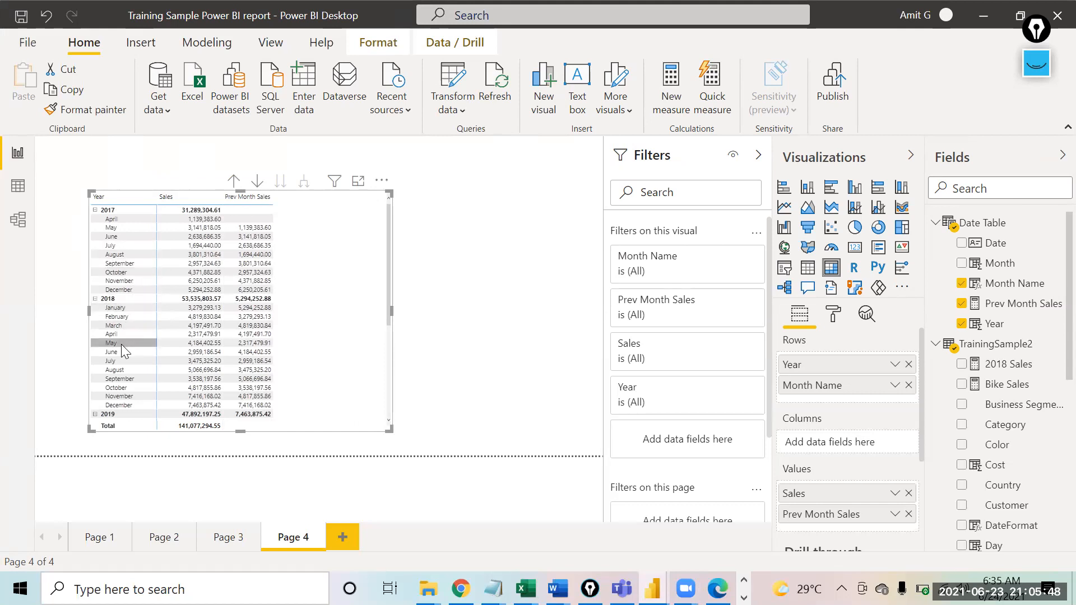
left_click(189, 335)
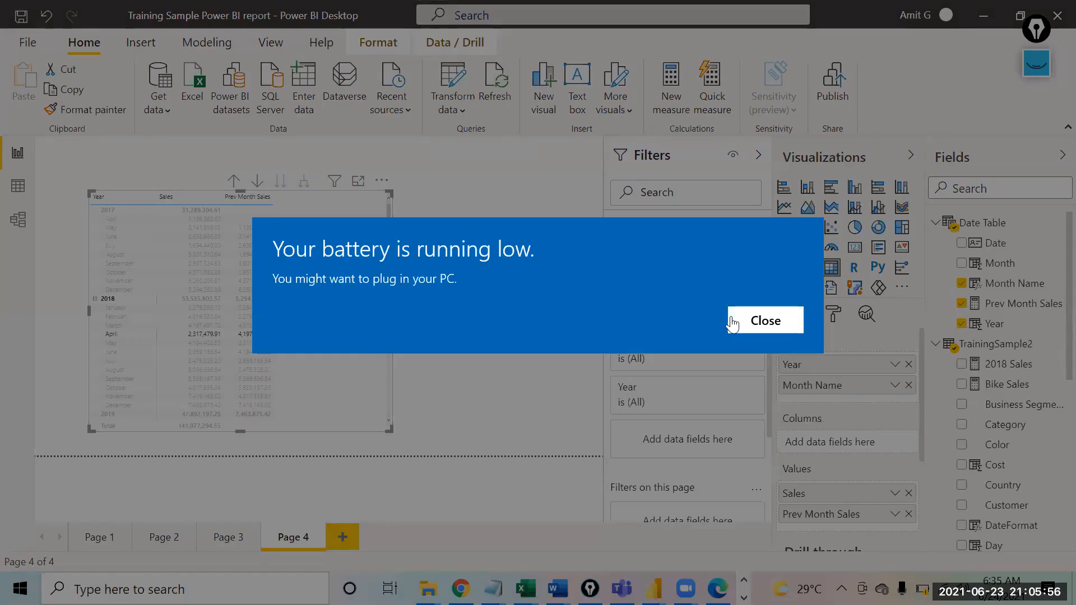
left_click(732, 318)
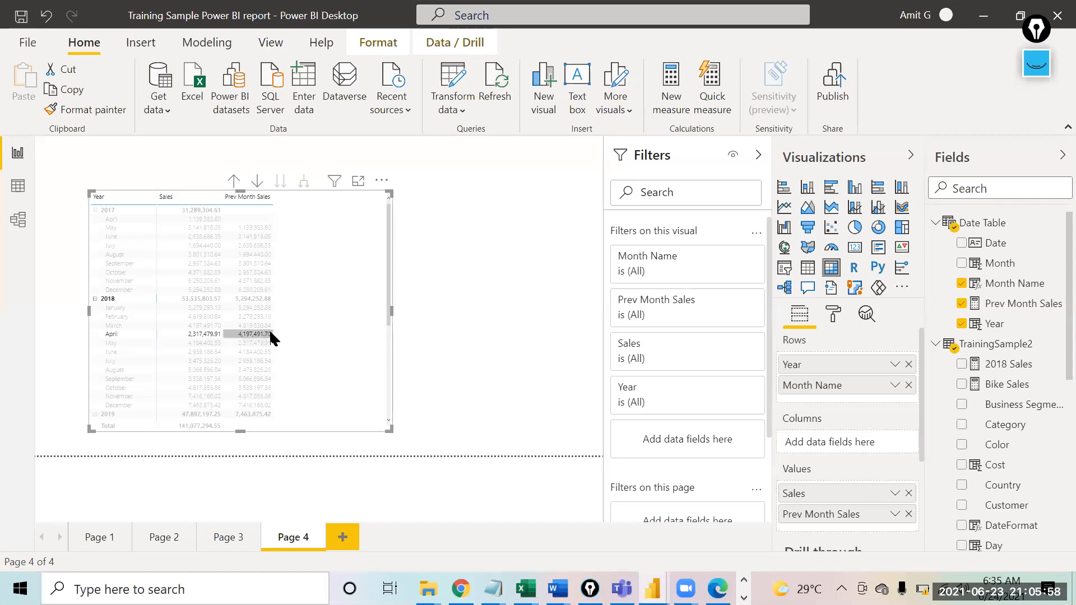
left_click(260, 328)
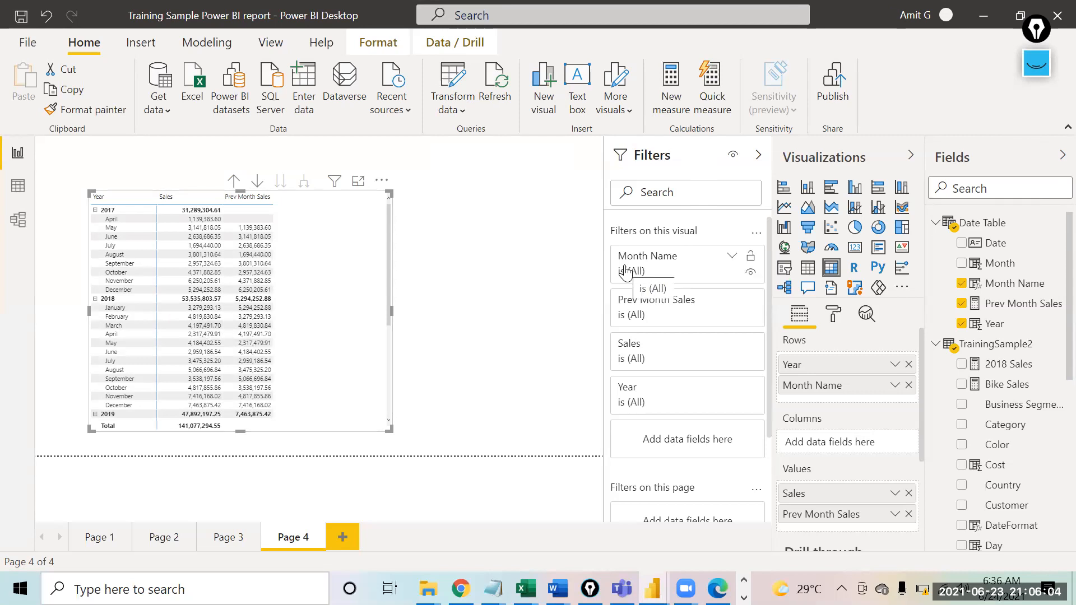
Create a Sales LY measure and start its formula with CALCULATE over SUM(TrainingSample2[Sales]).
left_click(666, 97)
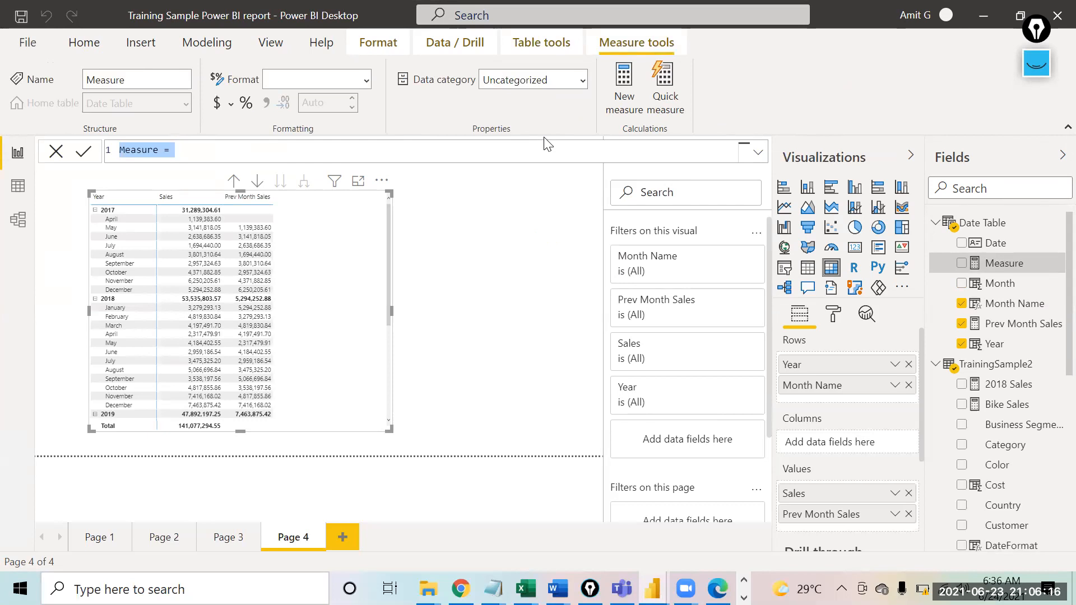
type("Sales")
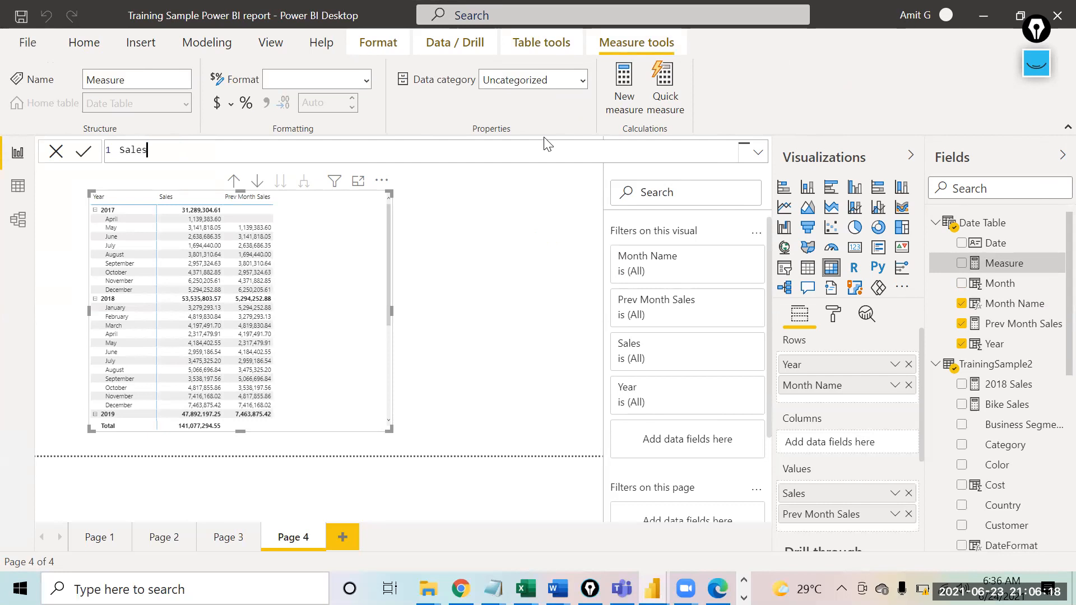
type(" LY= cal")
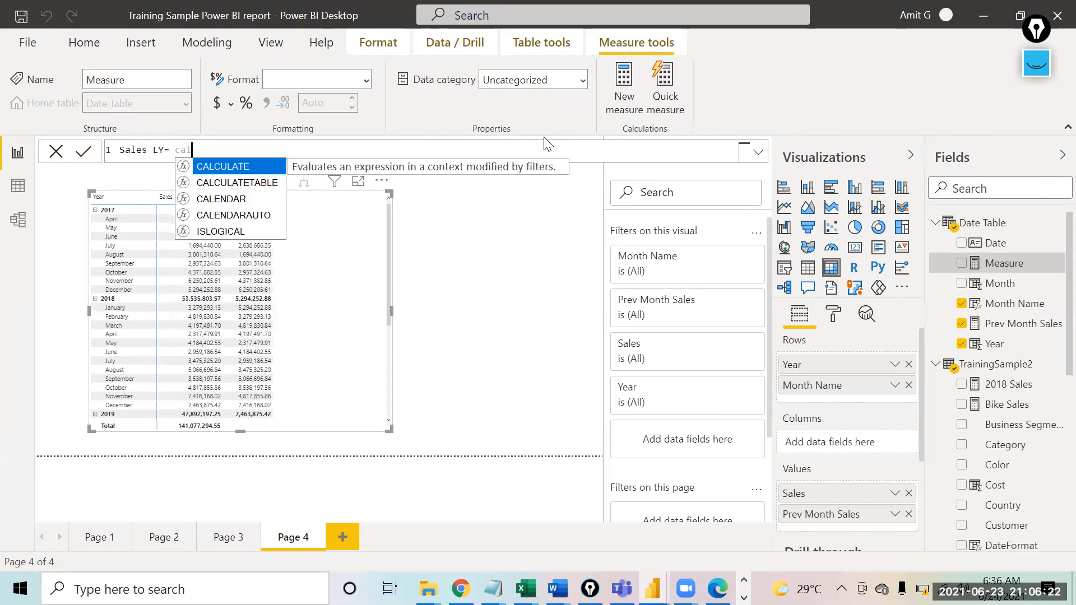
key("Tab")
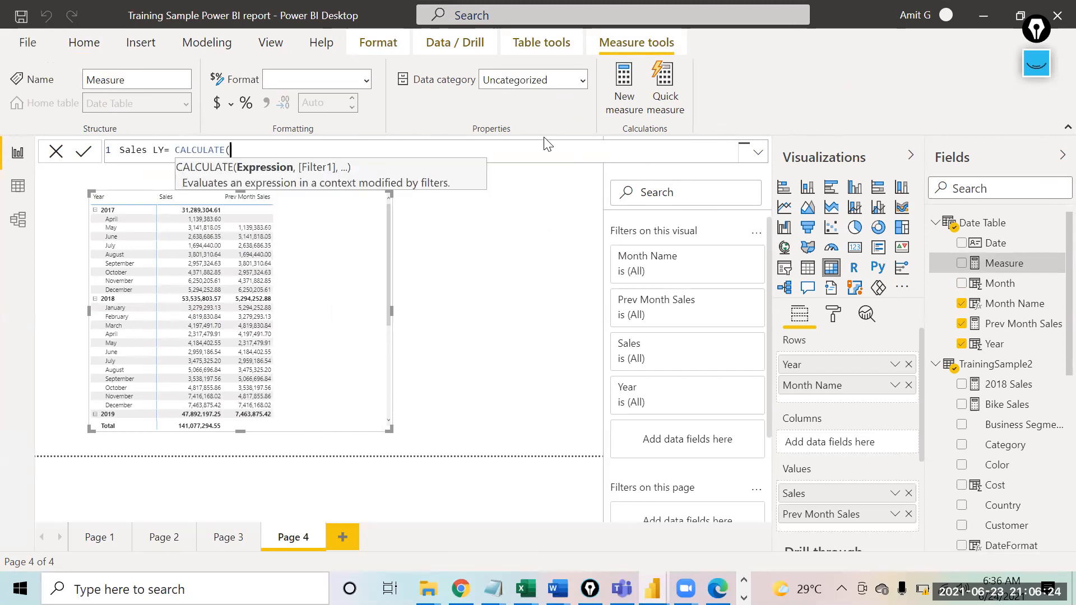
type("s")
key("Tab")
type("sal")
key("Tab")
type("),")
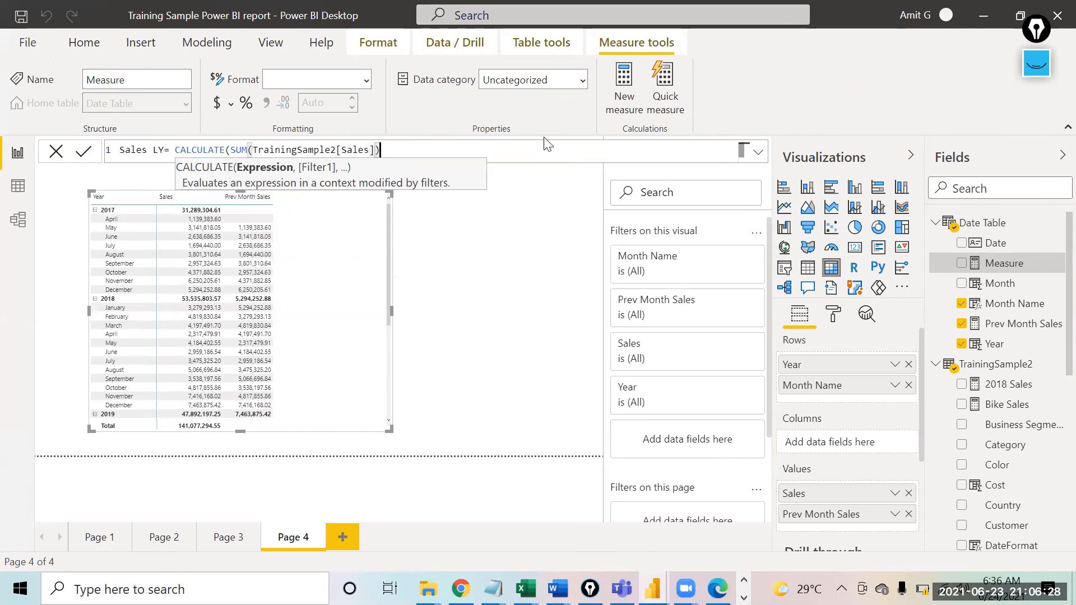
Complete the Sales LY formula with the filter SAMEPERIODLASTYEAR('Date Table'[Date]) and commit the measure.
type("sameper")
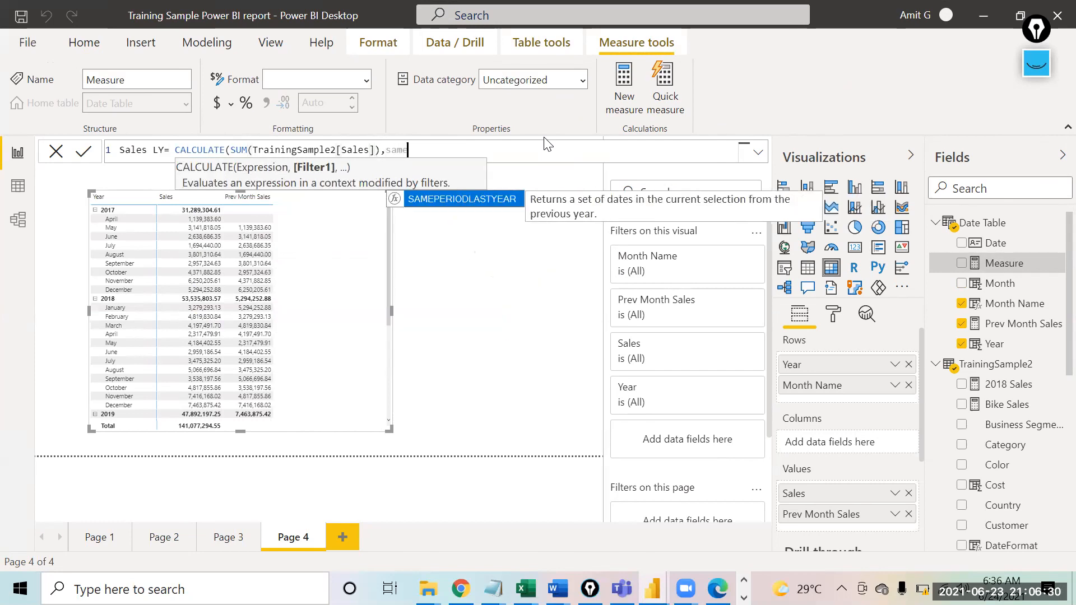
key("Tab")
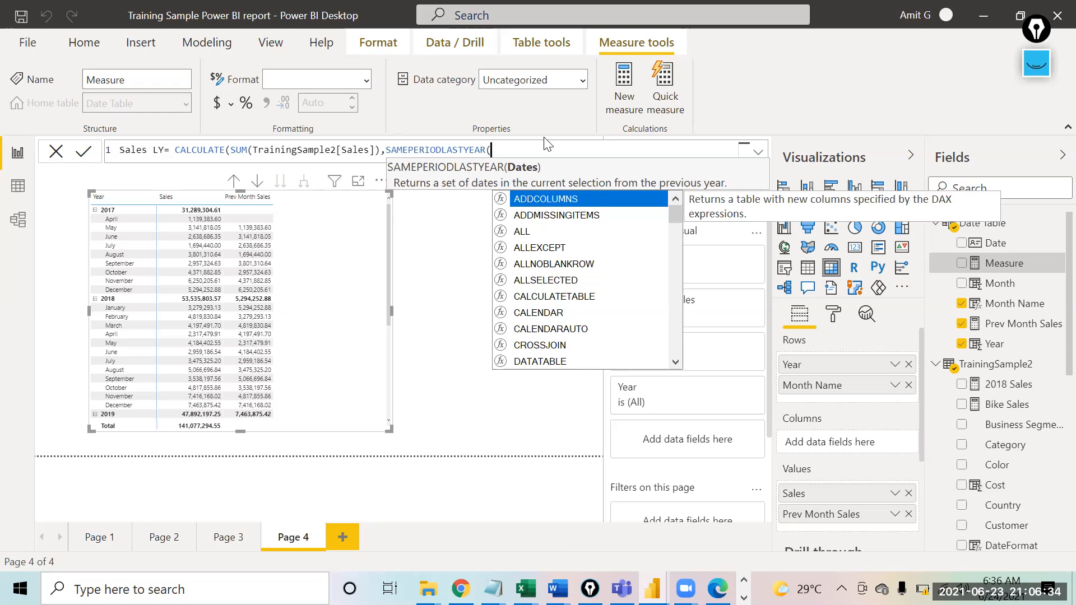
type("dat")
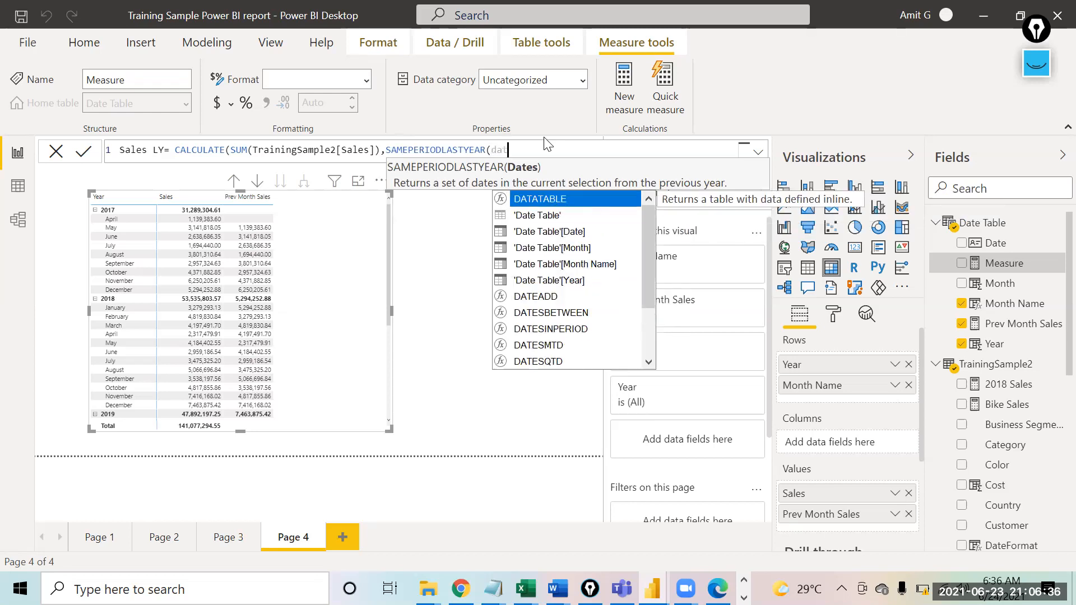
key("Down")
key("Down")
key("Tab")
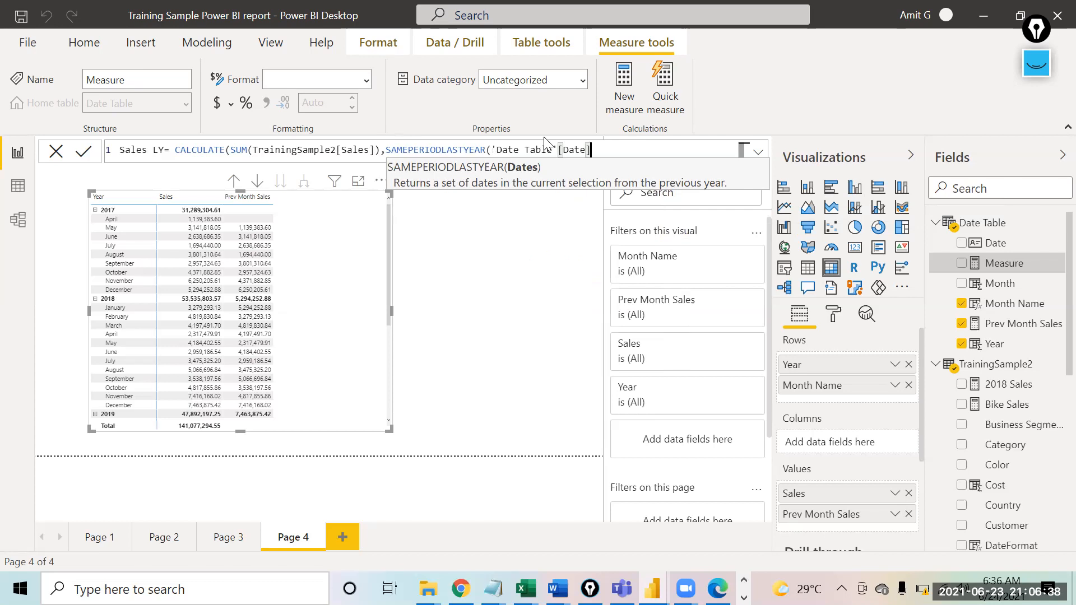
type(")")
type(")")
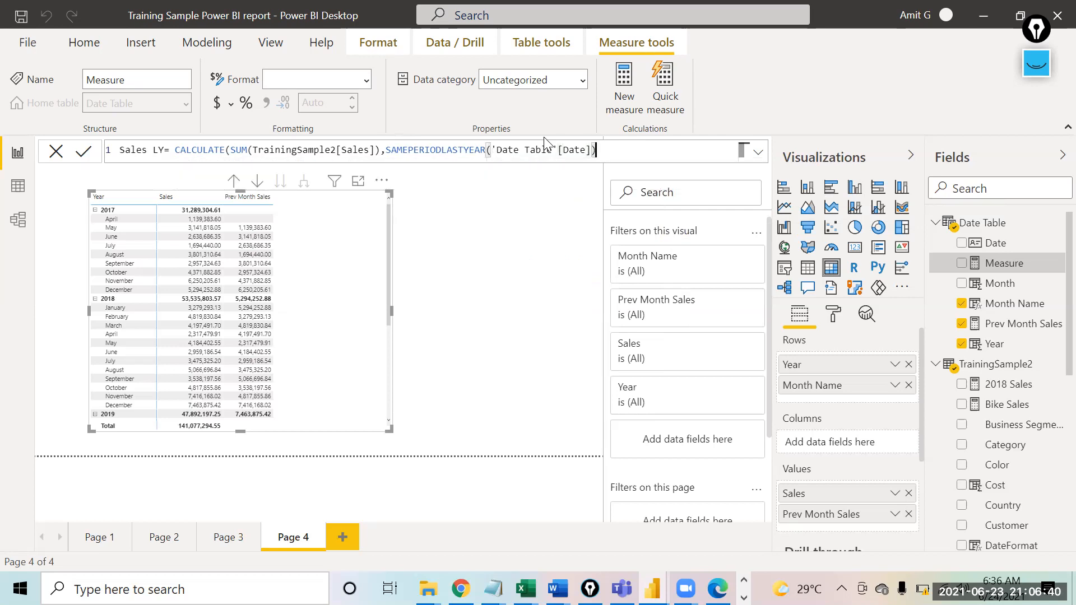
left_click(82, 152)
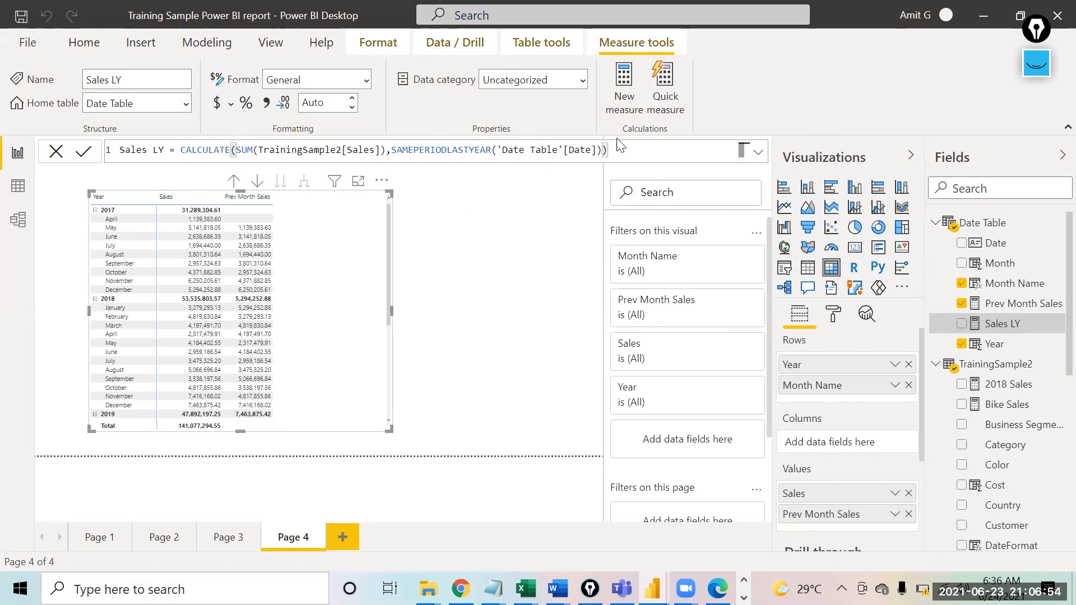
Add the Sales LY measure to the matrix values and compare April 2018's Sales with its Sales LY.
left_click_drag(993, 328, 831, 519)
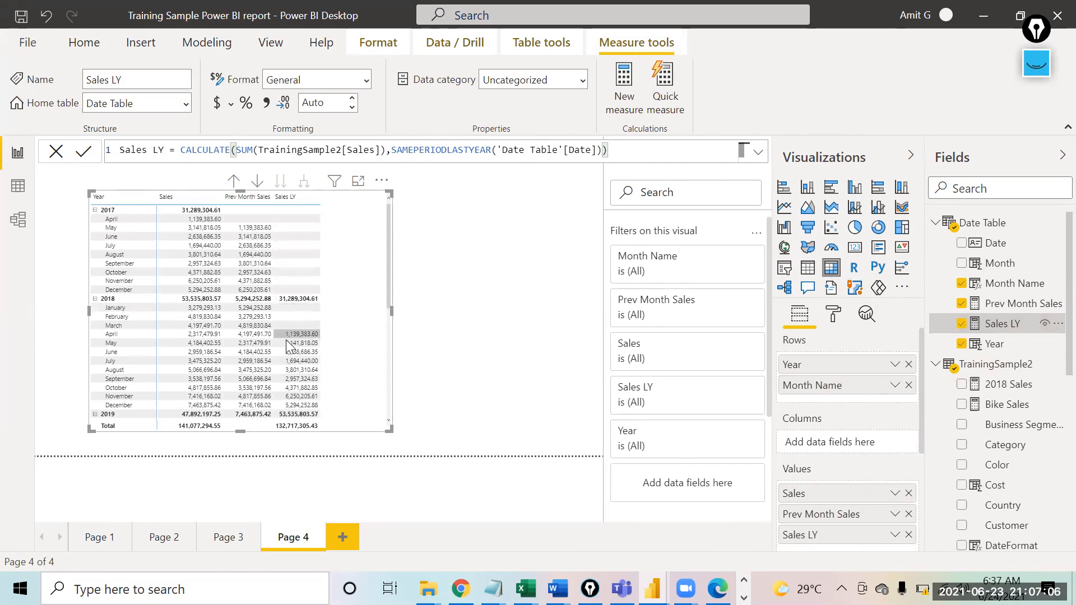
mouse_move(210, 330)
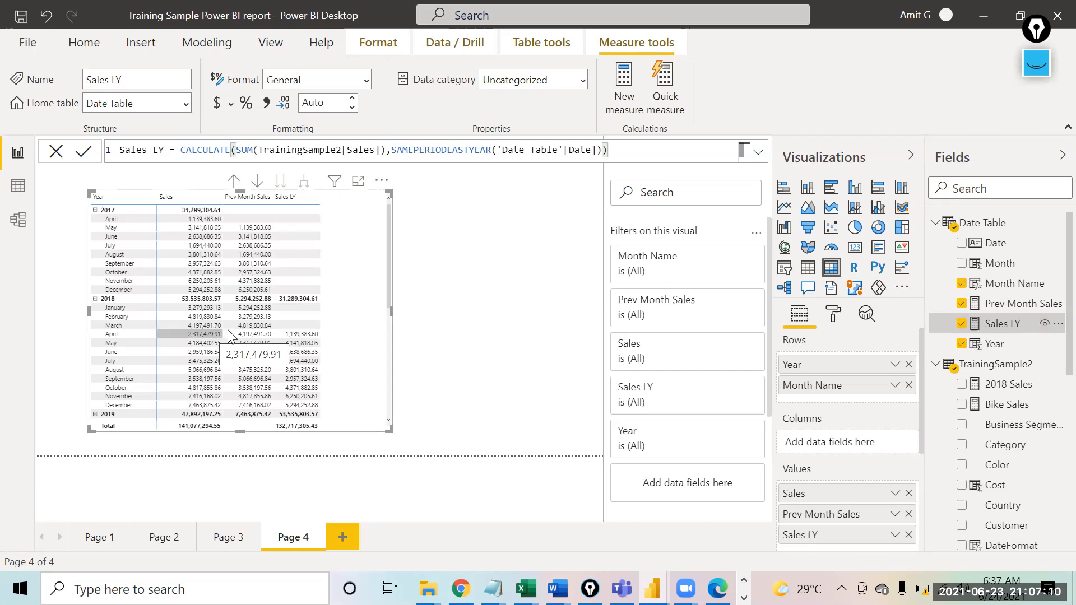
mouse_move(292, 334)
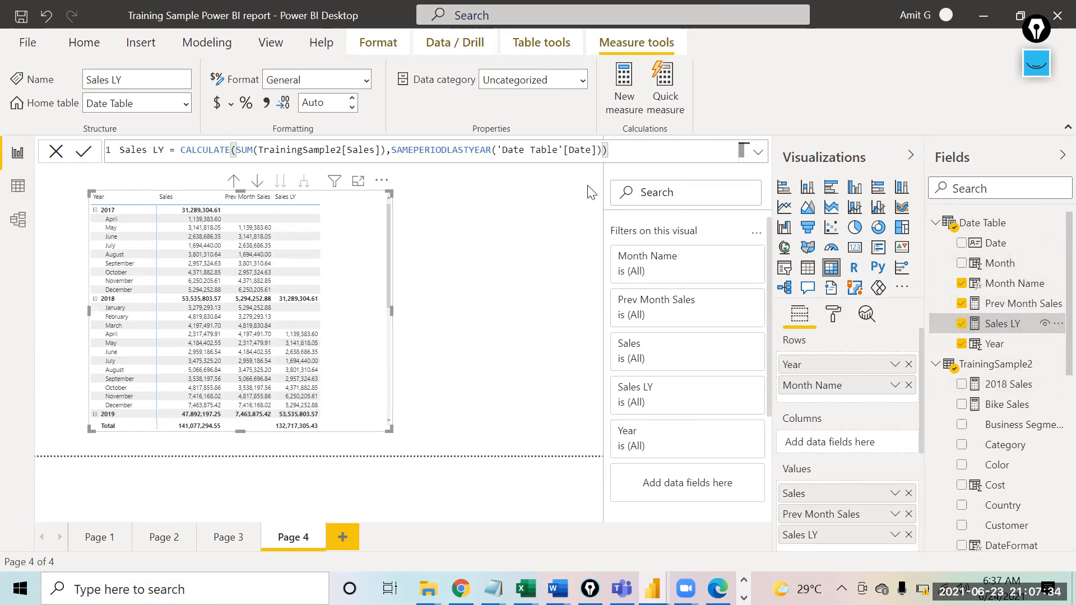
Highlight the TrainingSample2[Sales] reference in the Sales LY formula, and set the measure's home table to TrainingSample2.
left_click_drag(257, 150, 379, 152)
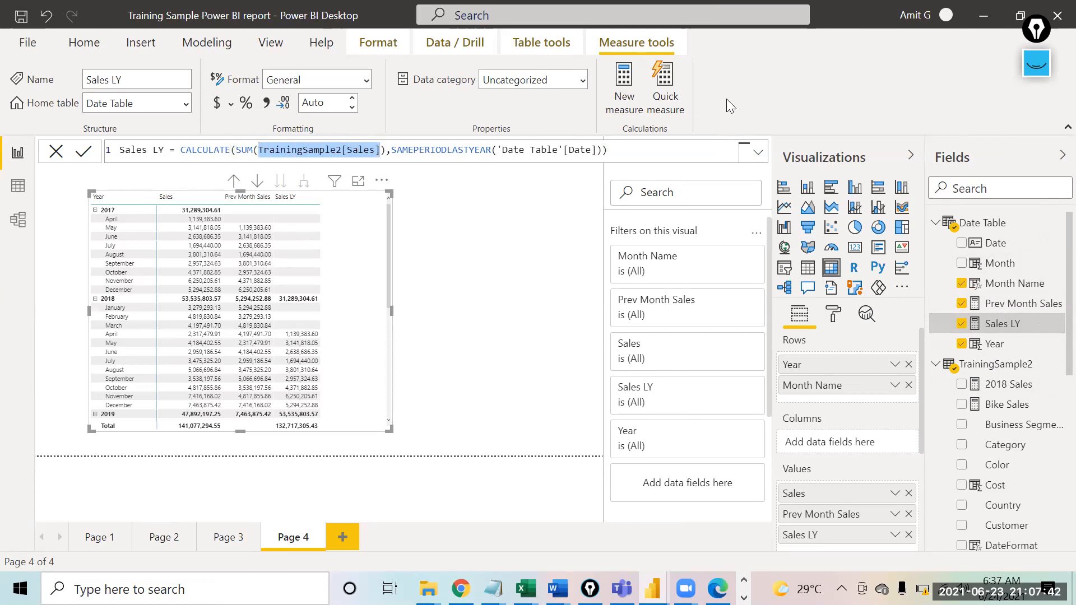
left_click(679, 149)
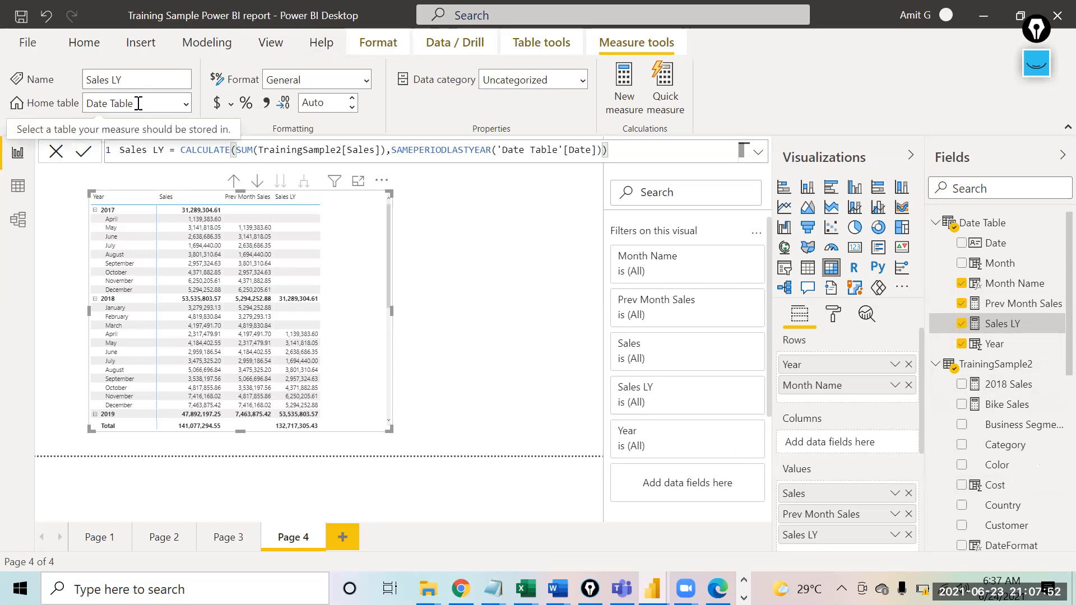
left_click(189, 103)
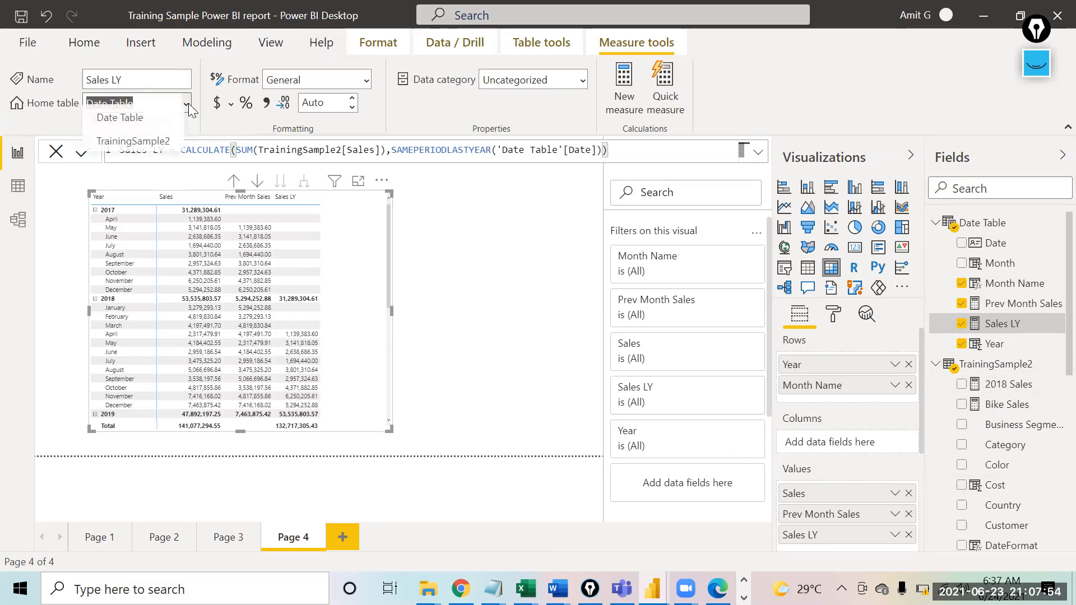
left_click(132, 150)
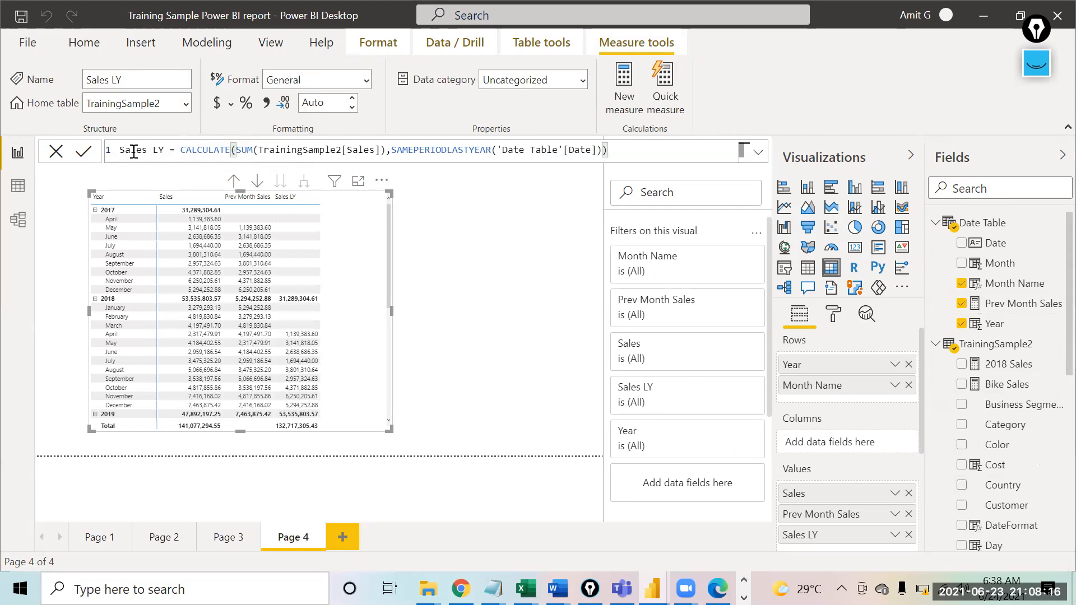
Review the Prev Month Sales formula, highlighting its TrainingSample2[Sales] reference and its PREVIOUSMONTH filter.
left_click(1028, 307)
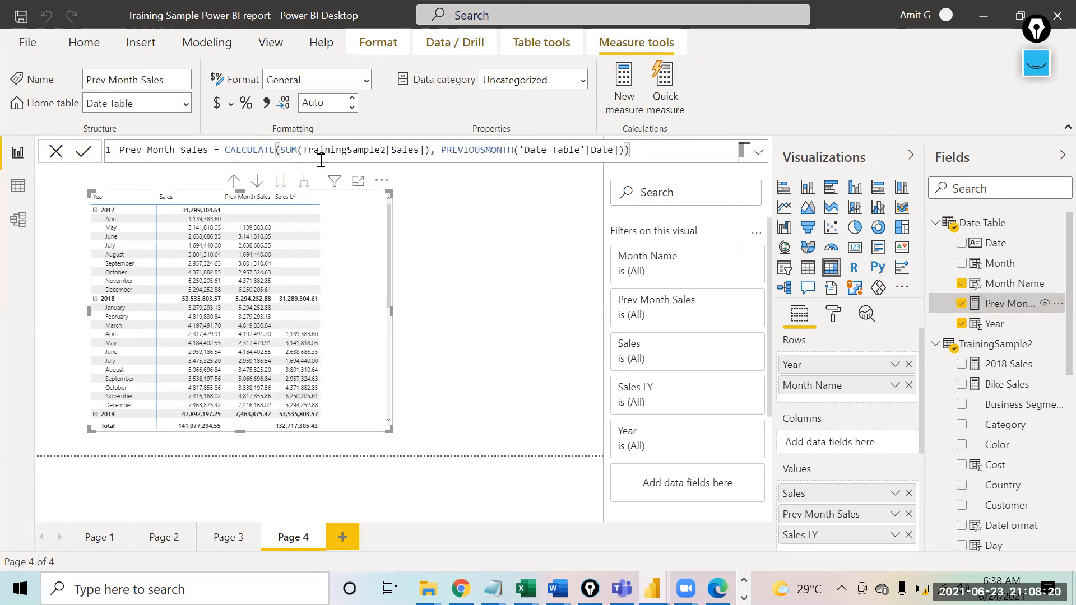
left_click_drag(302, 150, 423, 156)
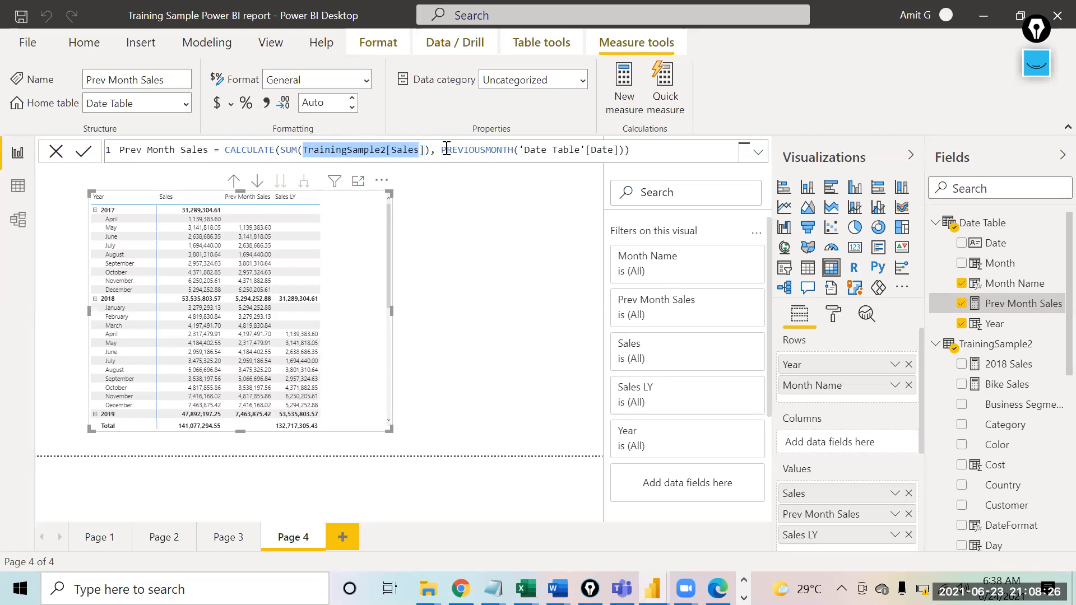
left_click_drag(442, 150, 634, 146)
left_click(635, 146)
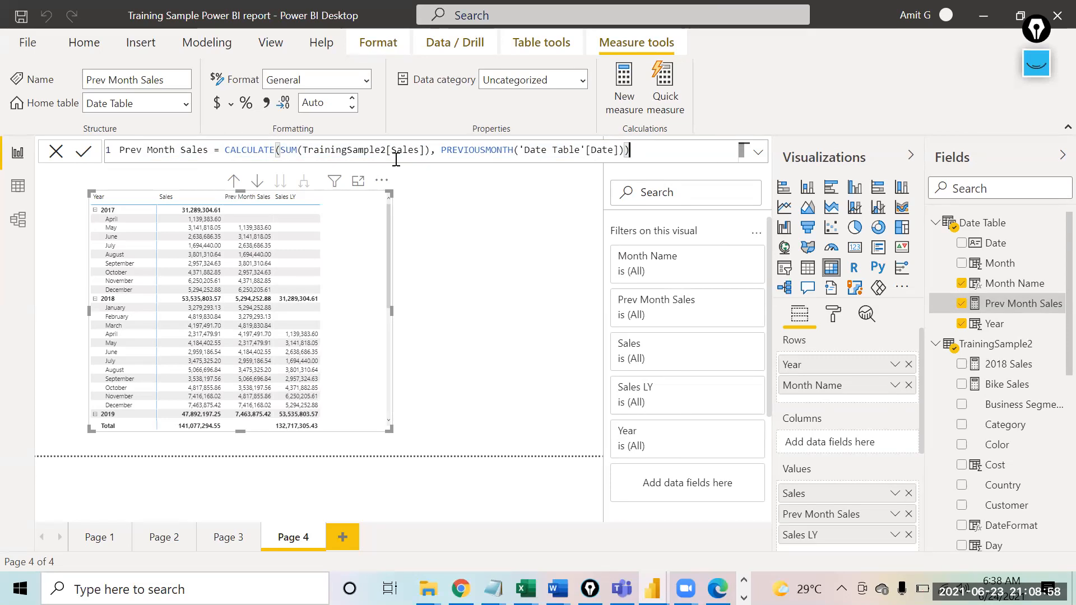
left_click(223, 540)
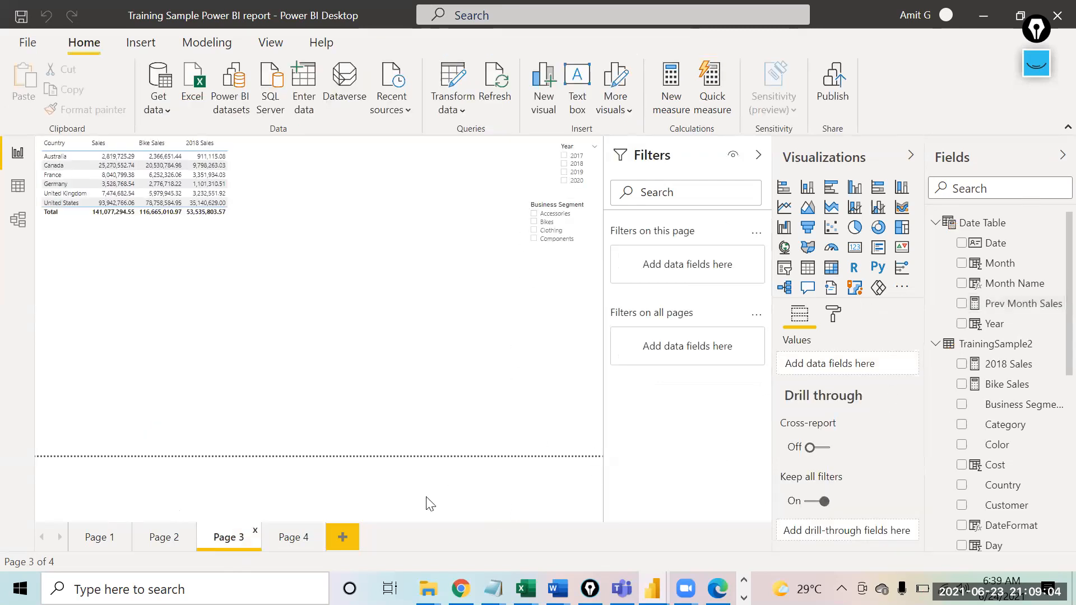
left_click(274, 538)
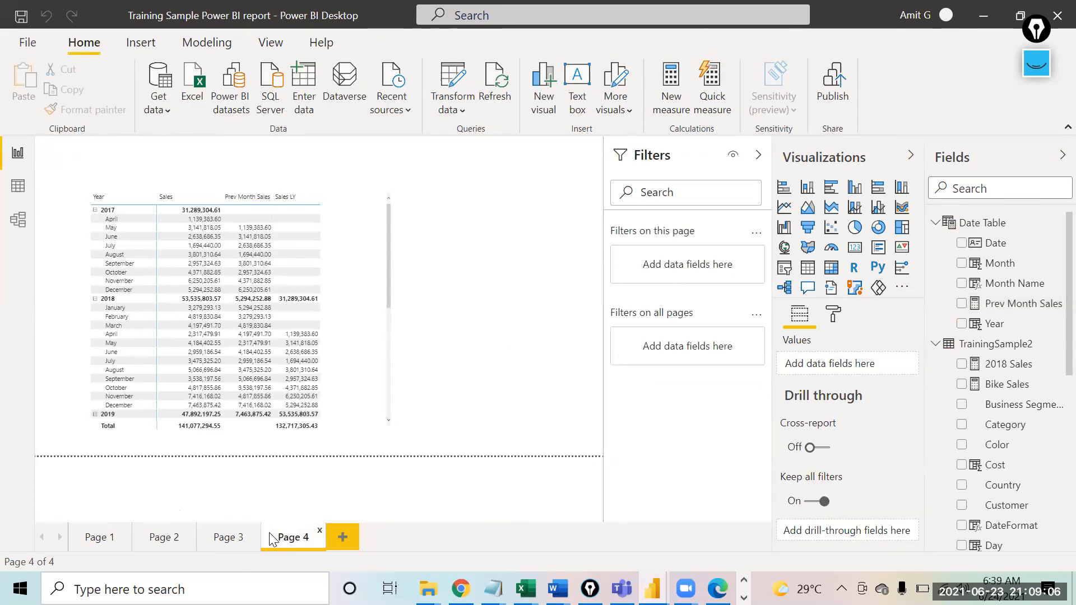
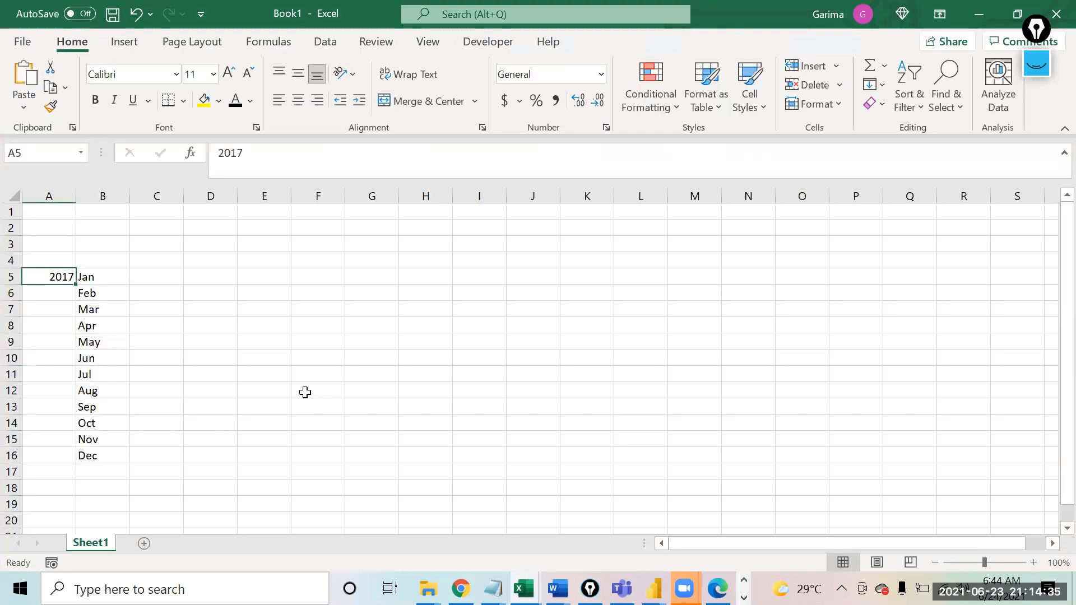
left_click(118, 344)
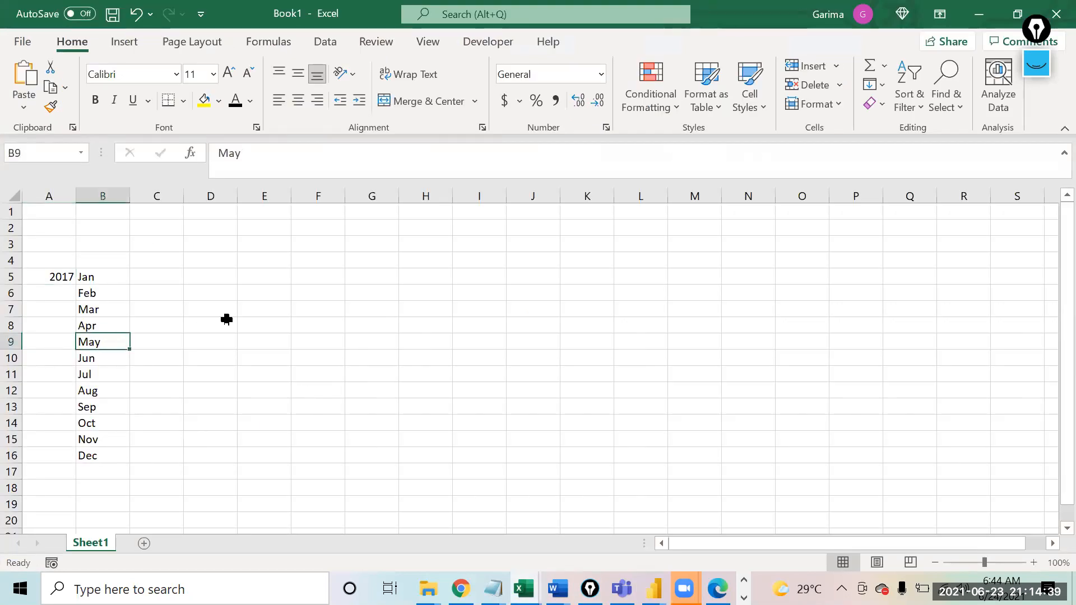
left_click(258, 308)
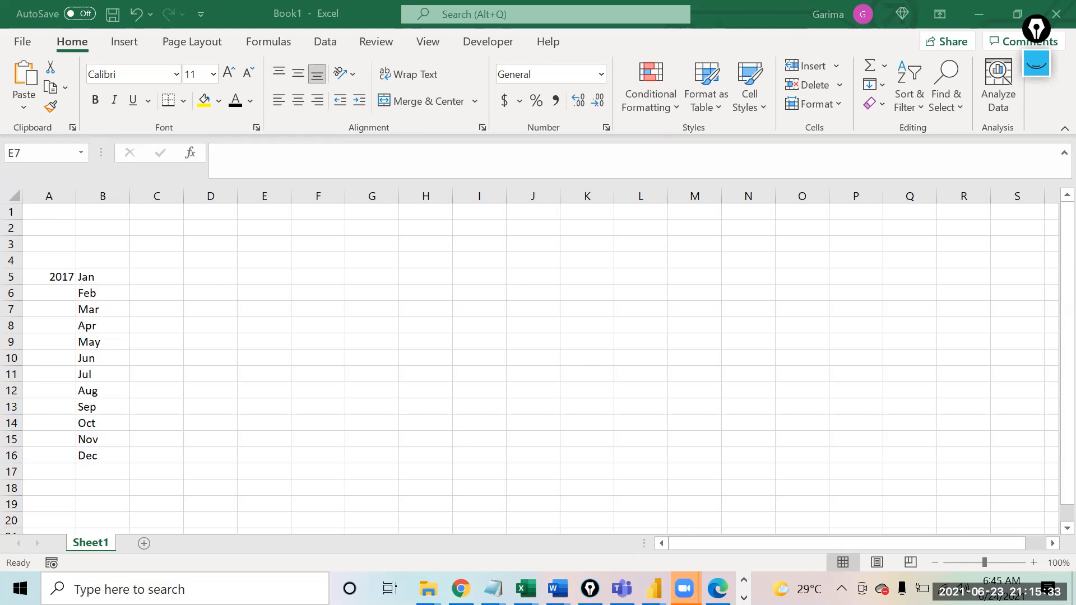
Switch to the Training Sample Power BI report and create a measure named YTD Sales that starts with TOTALYTD.
mouse_move(652, 589)
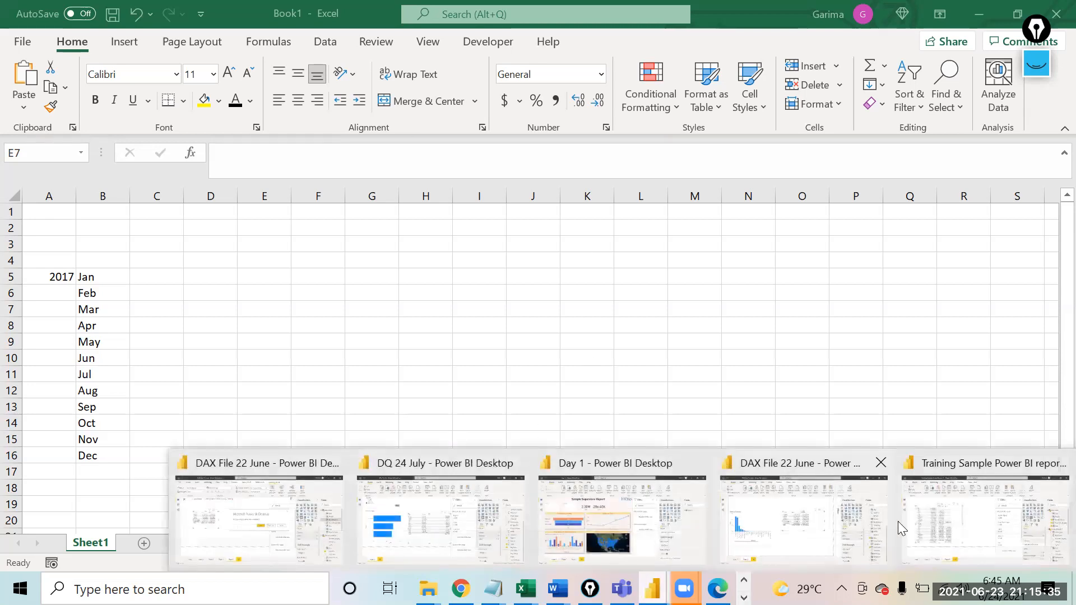
left_click(933, 520)
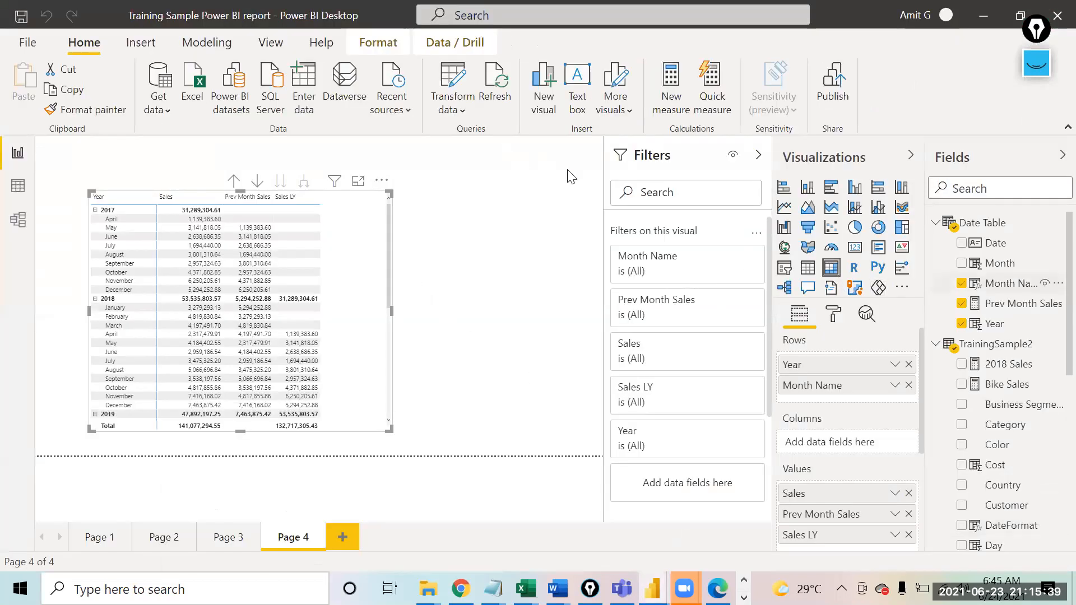
left_click(669, 101)
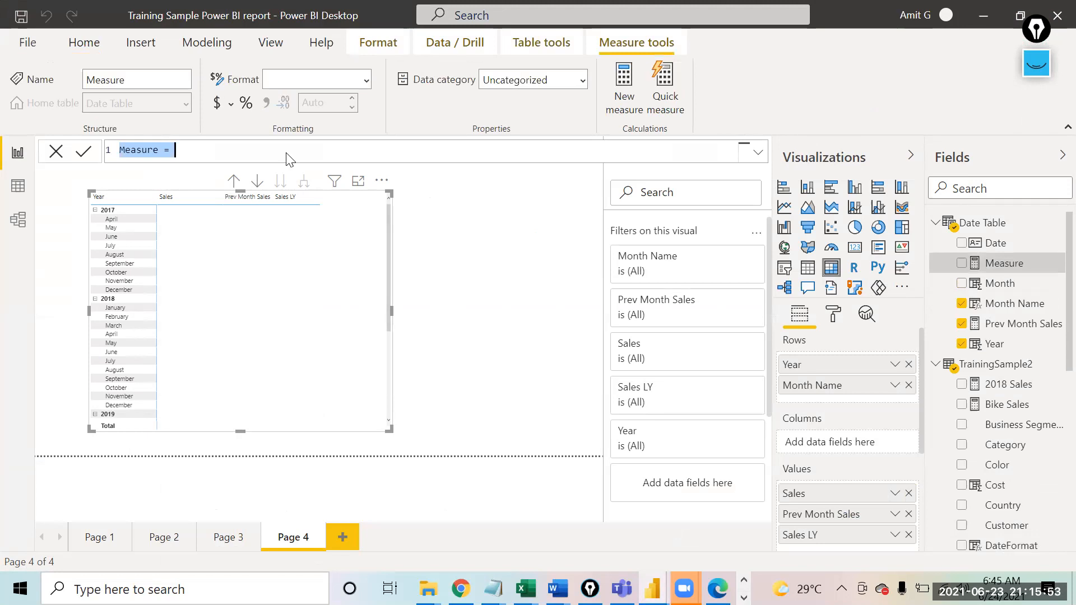
type("YTD")
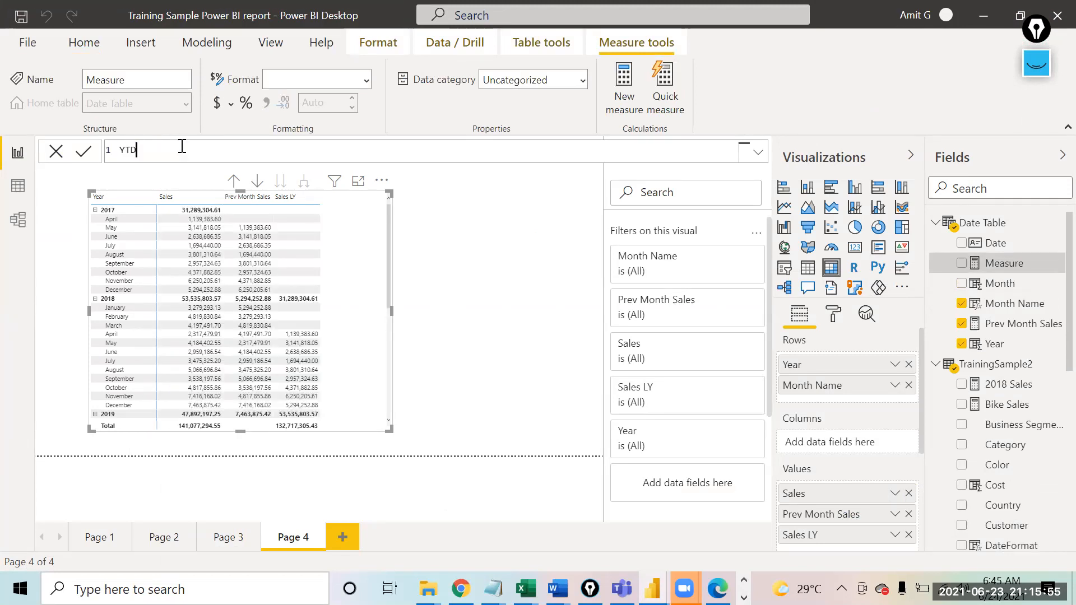
type(" Sales= Tot")
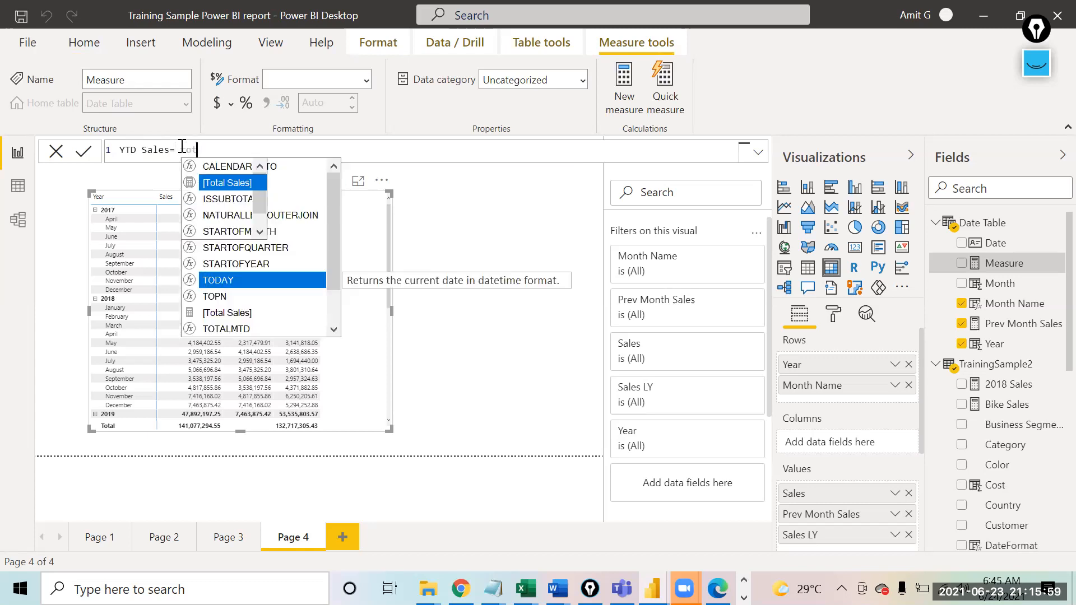
key("Down")
key("Down")
key("Down")
key("Tab")
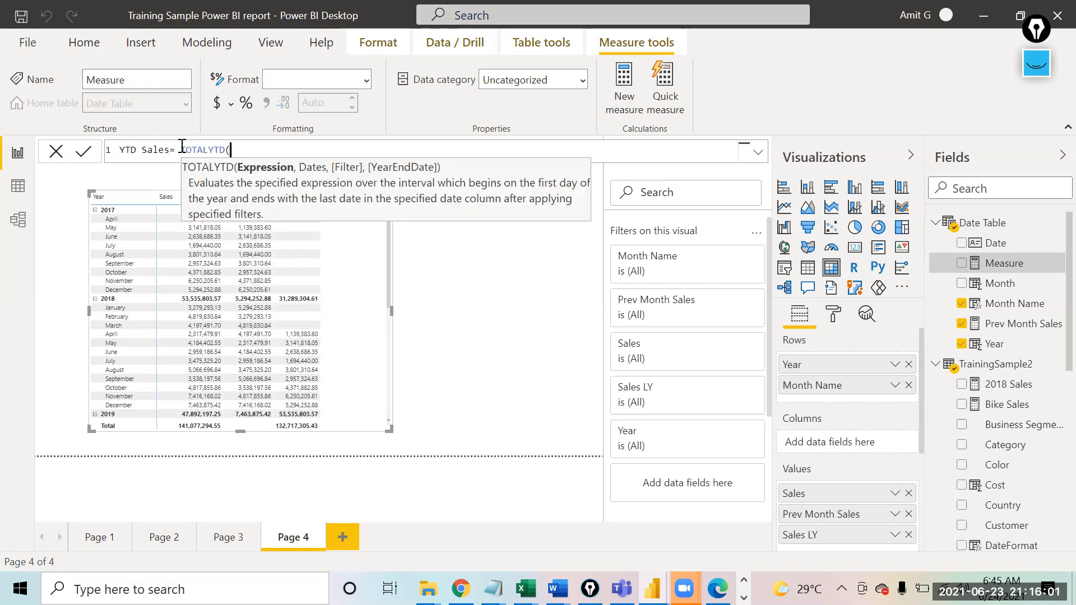
Give TOTALYTD the expression SUM(TrainingSample2[Sales]) in the YTD Sales formula.
type("sum")
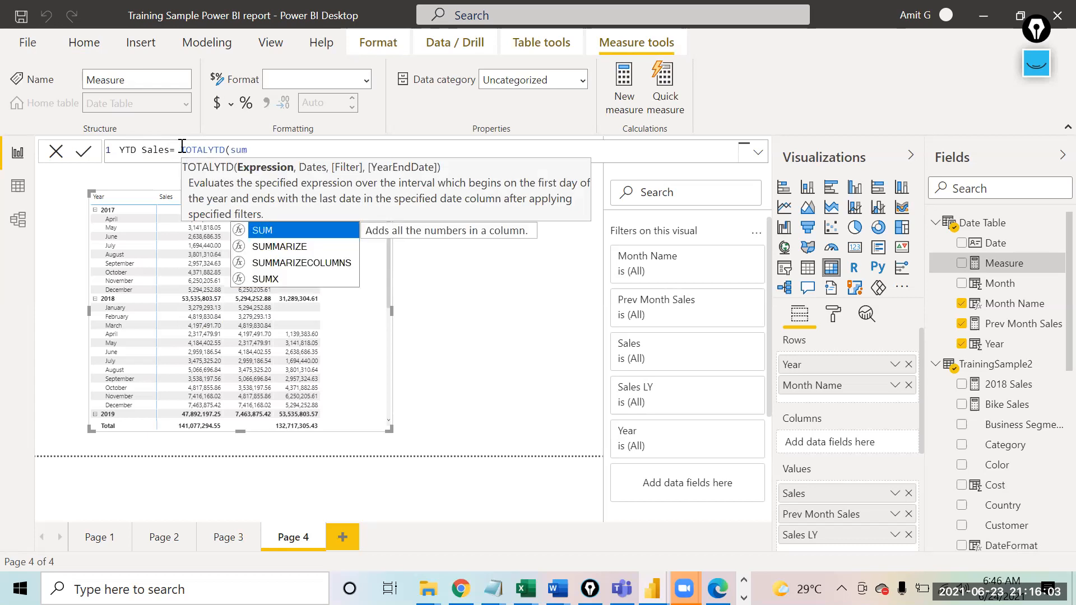
key("Tab")
type("sales")
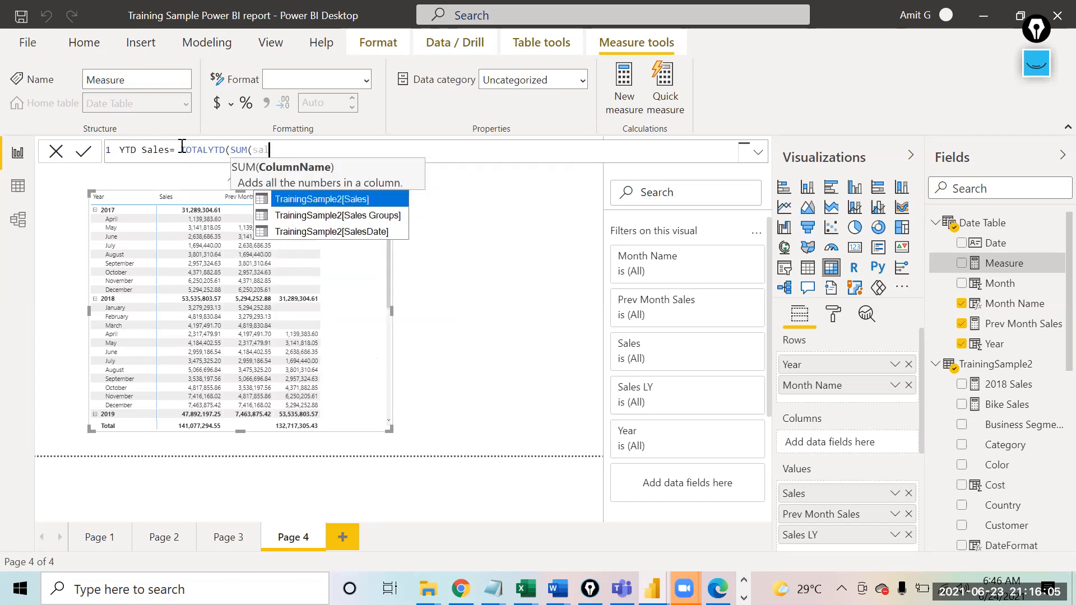
key("Tab")
type("),")
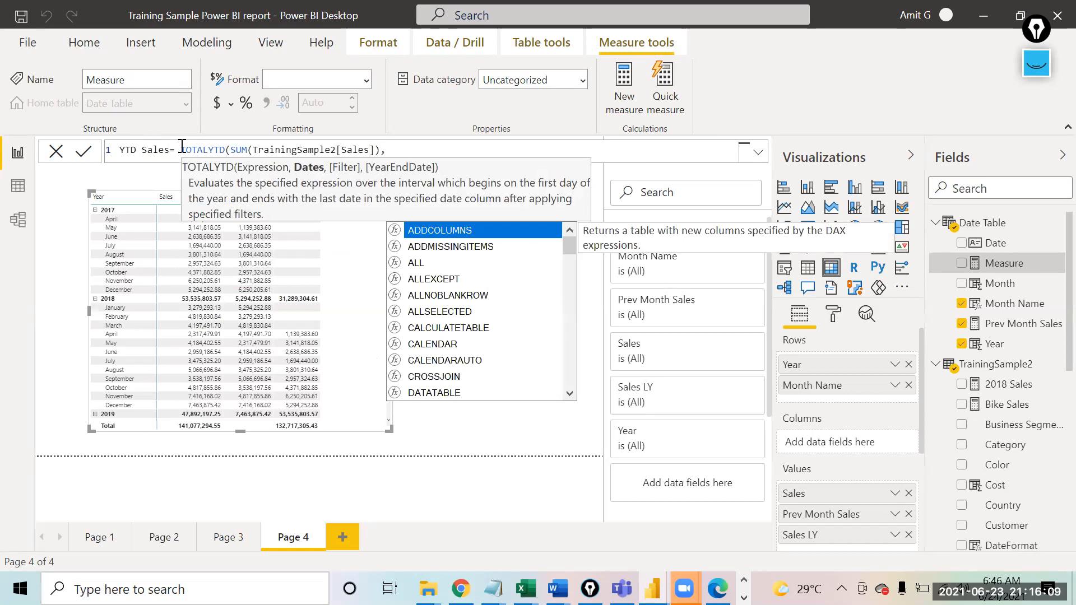
type("S")
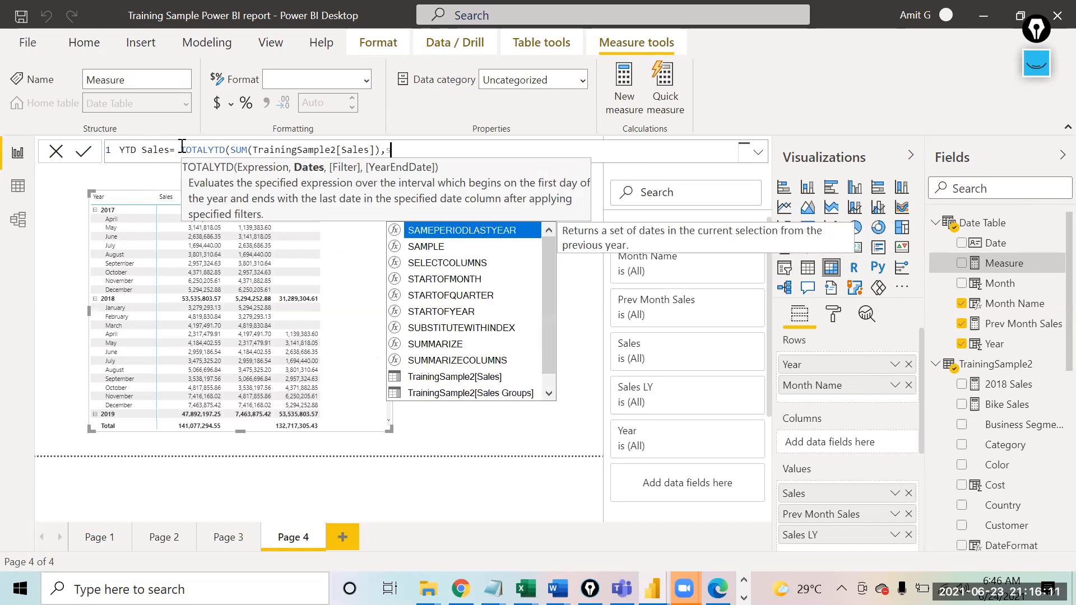
type("a")
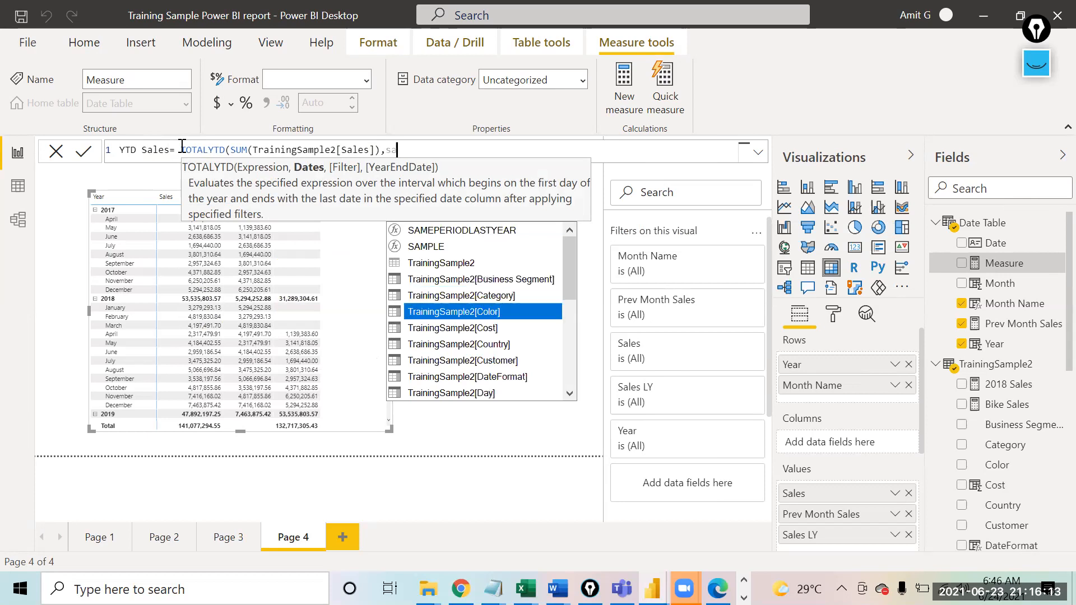
key("BackSpace")
key("BackSpace")
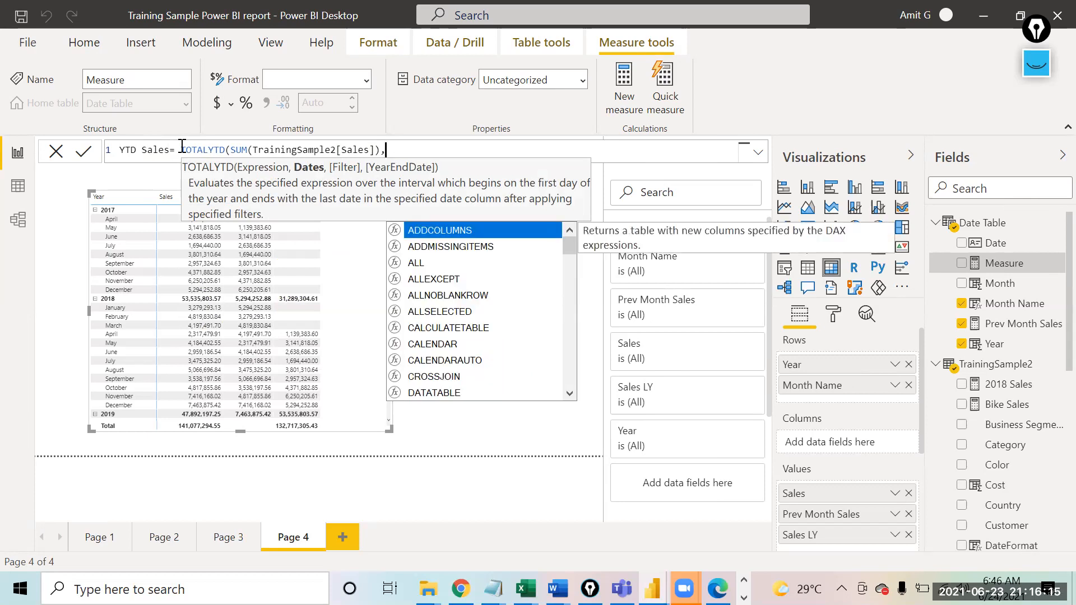
Use 'Date Table'[Date] as the dates argument of TOTALYTD, close the formula and commit the YTD Sales measure.
type("d")
key("Down")
key("Down")
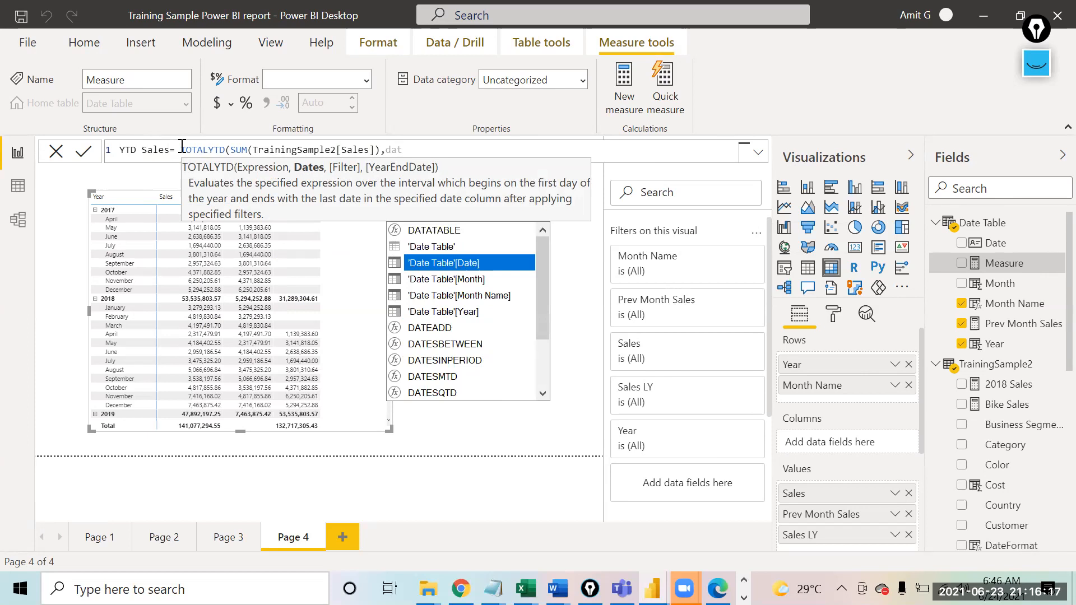
key("Tab")
type(")")
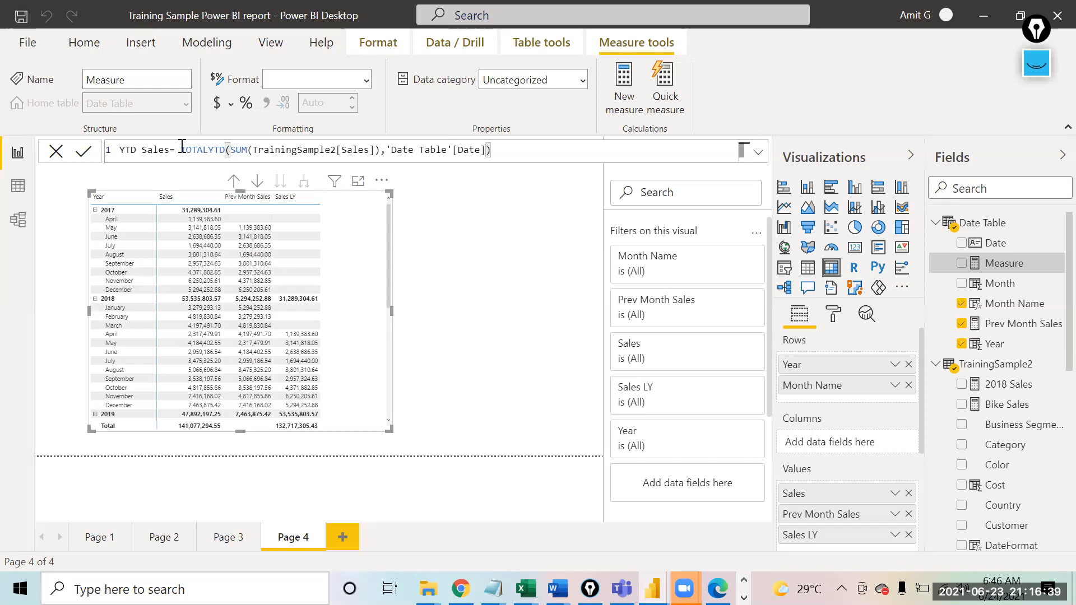
left_click(84, 151)
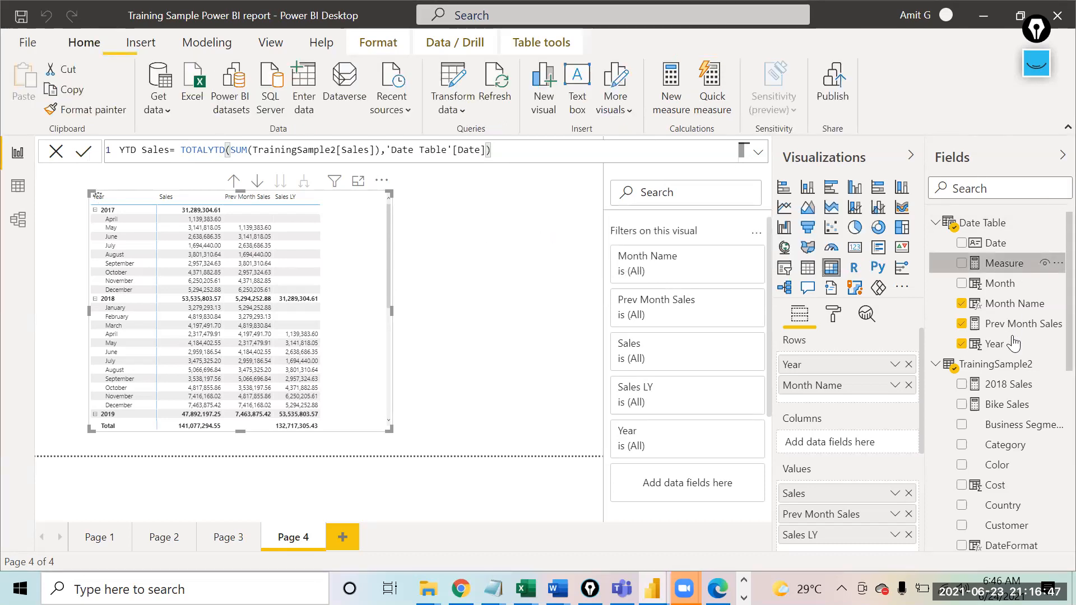
Add the YTD Sales measure to the matrix values and enlarge the matrix to show more rows.
mouse_move(1011, 352)
left_mouse_down()
mouse_move(983, 355)
mouse_move(867, 480)
mouse_move(846, 543)
mouse_move(844, 424)
left_mouse_up()
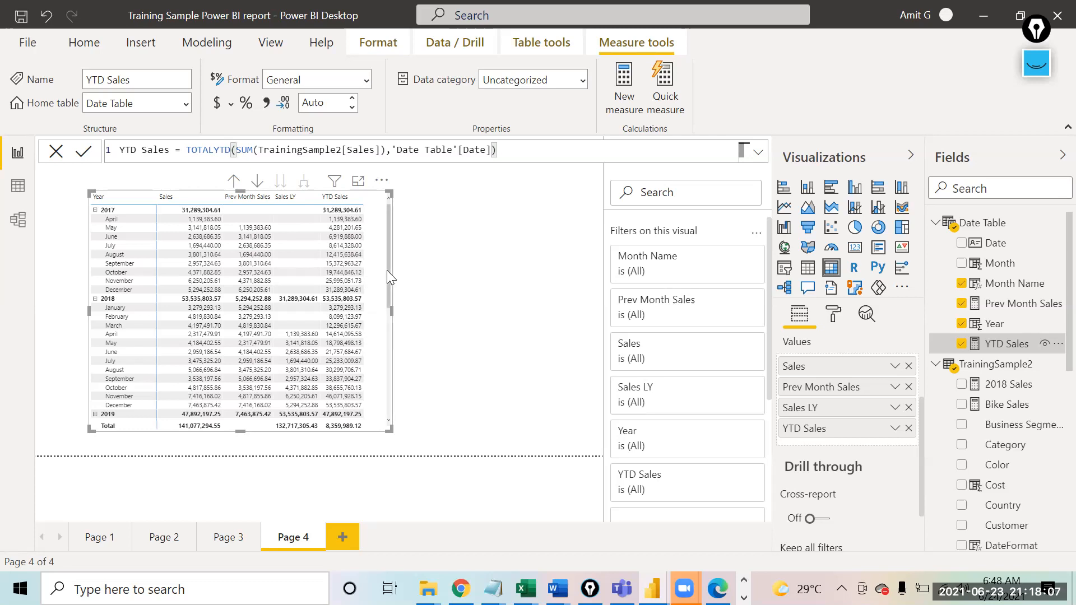
left_click_drag(387, 271, 441, 461)
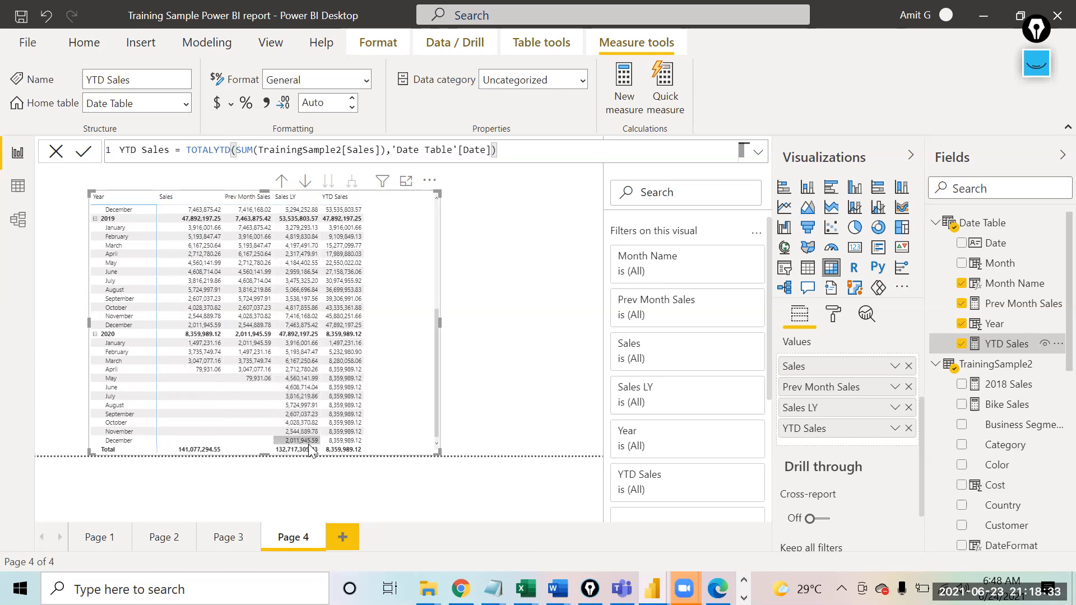
mouse_move(339, 451)
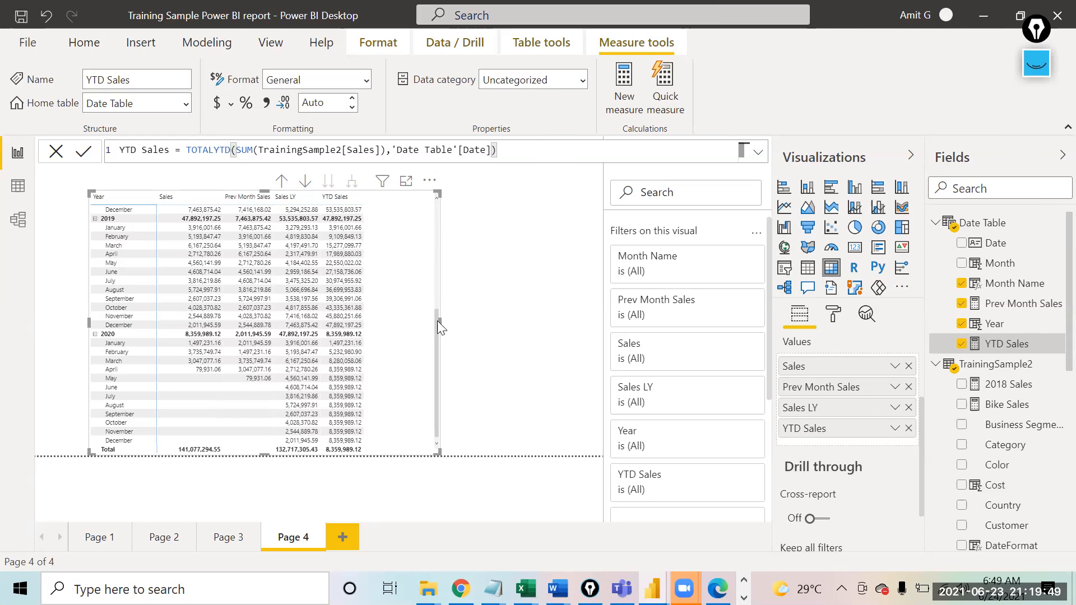
Publish the Training Sample Power BI report to My workspace.
left_click(95, 45)
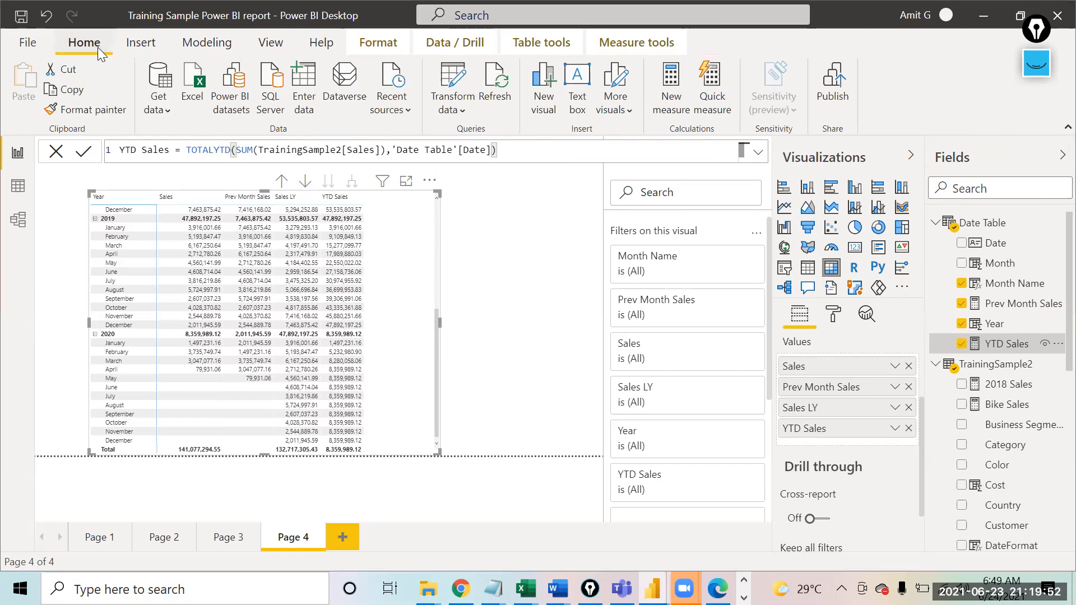
left_click(464, 352)
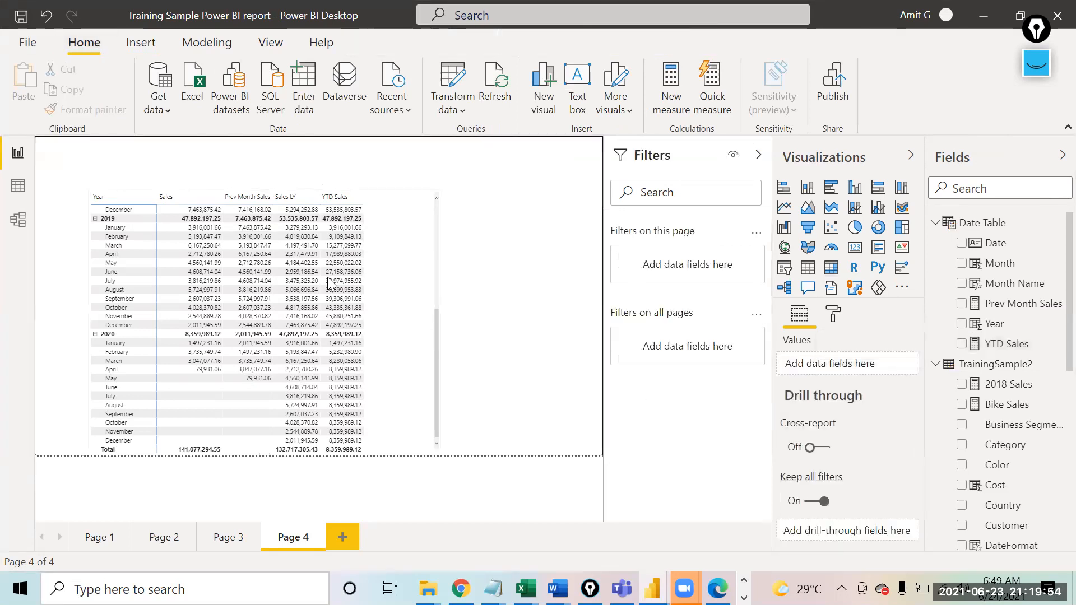
left_click(399, 272)
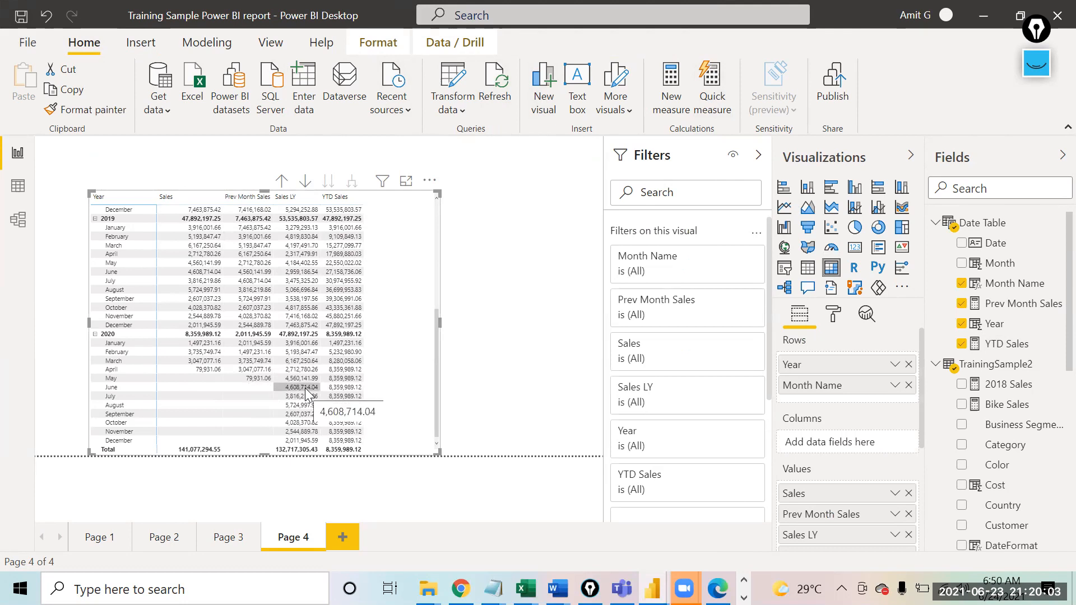
left_click(817, 98)
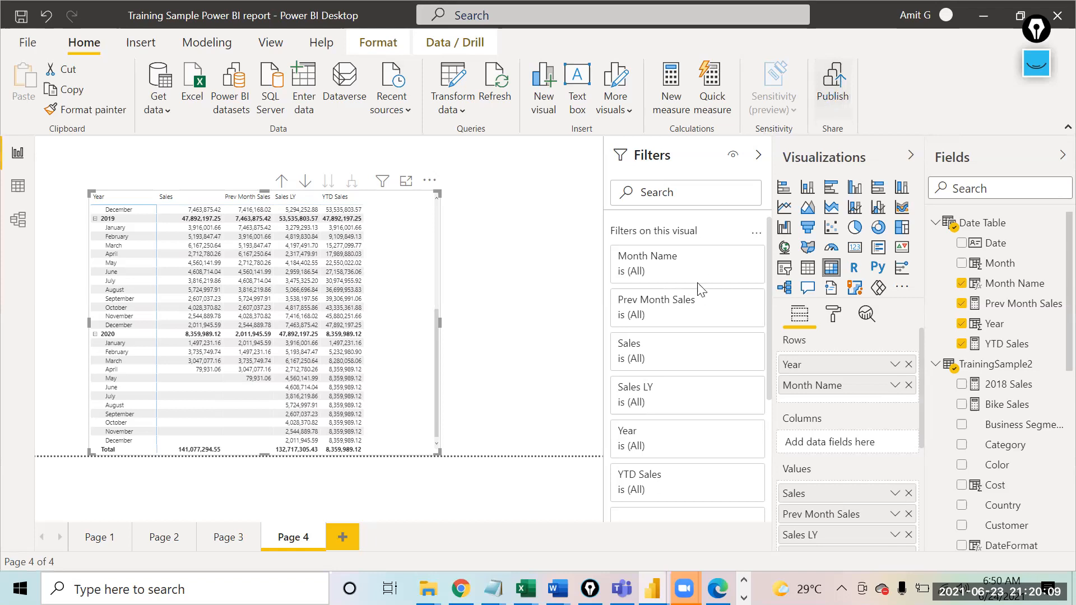
left_click(602, 322)
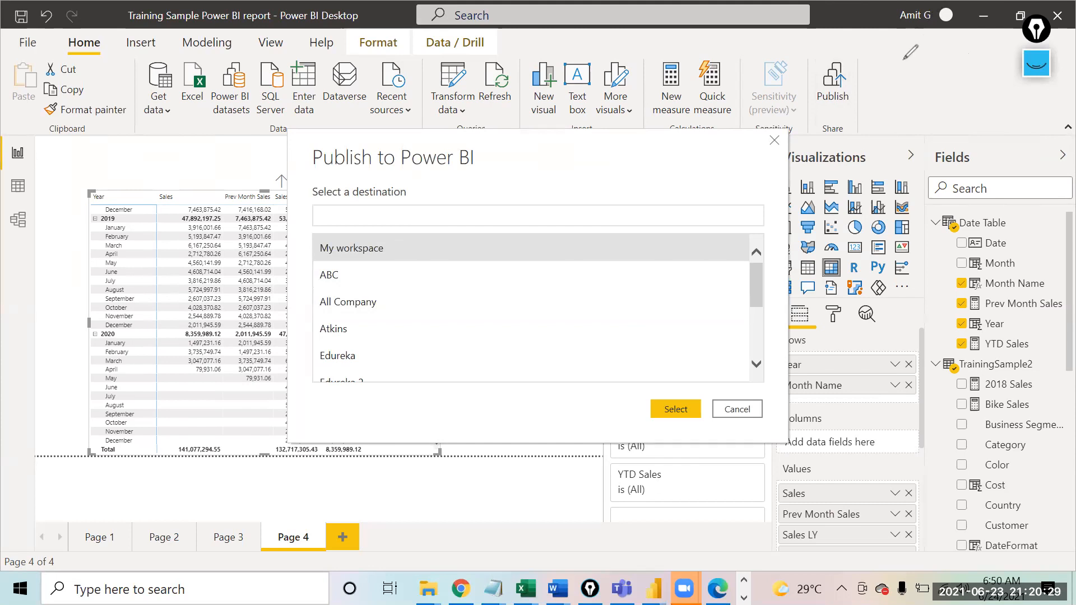
mouse_move(891, 45)
left_mouse_down()
mouse_move(946, 40)
mouse_move(961, 10)
mouse_move(900, 17)
mouse_move(900, 44)
left_mouse_up()
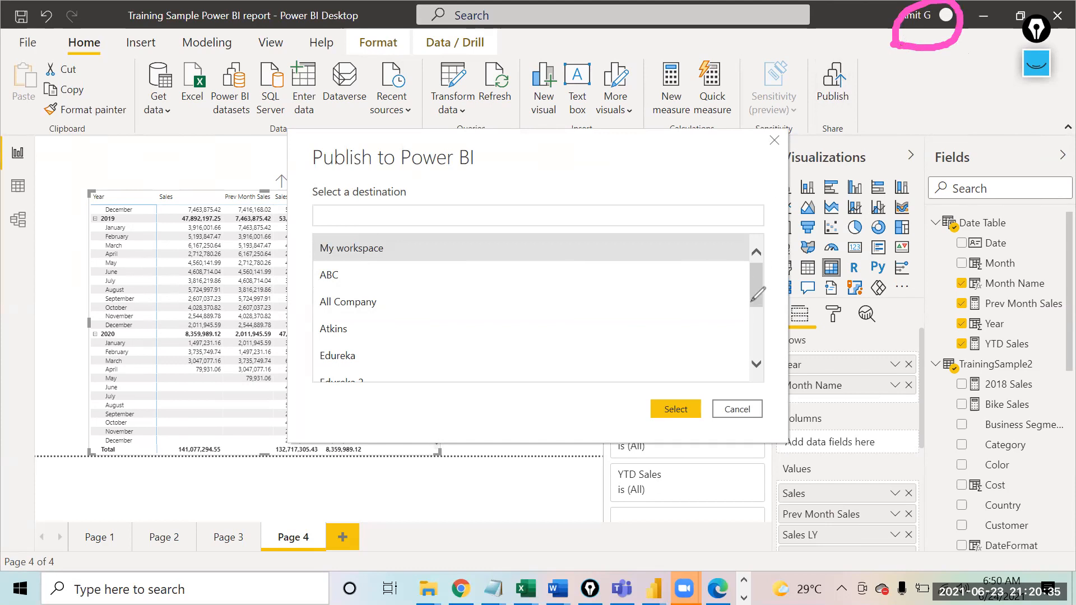
mouse_move(341, 261)
left_mouse_down()
mouse_move(308, 280)
mouse_move(312, 334)
mouse_move(336, 383)
mouse_move(392, 302)
mouse_move(343, 262)
mouse_move(426, 216)
left_mouse_up()
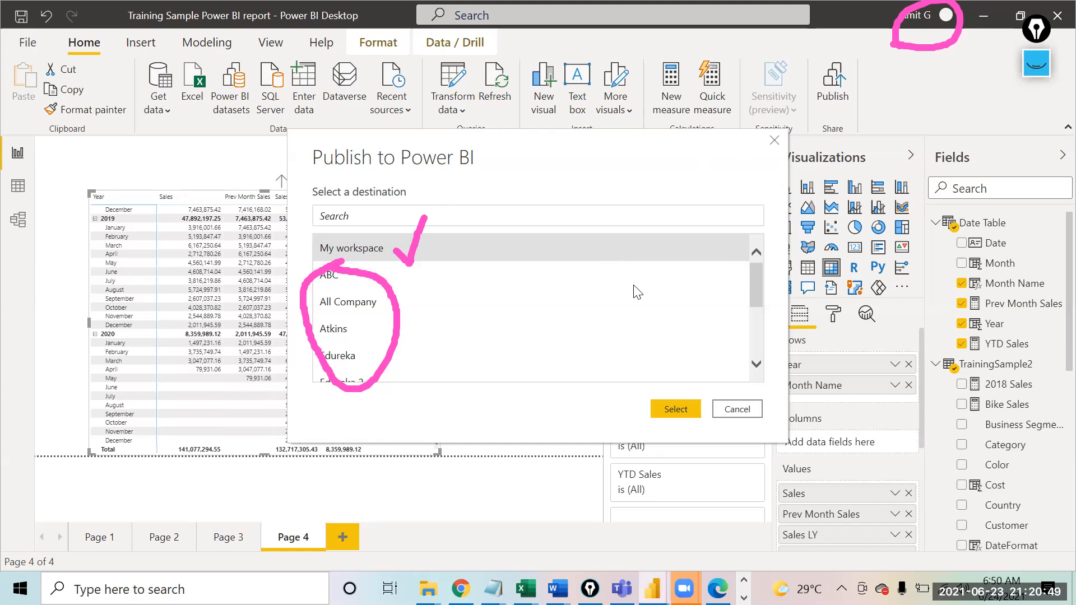
left_click(678, 414)
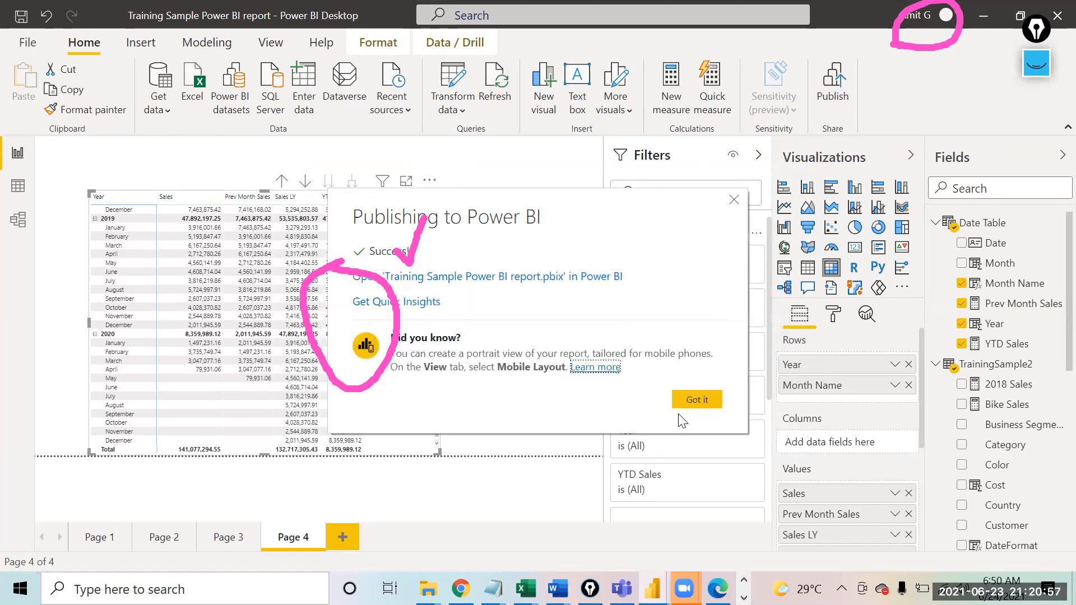
Open the published report in the Power BI service and view Page 3, Page 2 and Page 1.
left_click(499, 277)
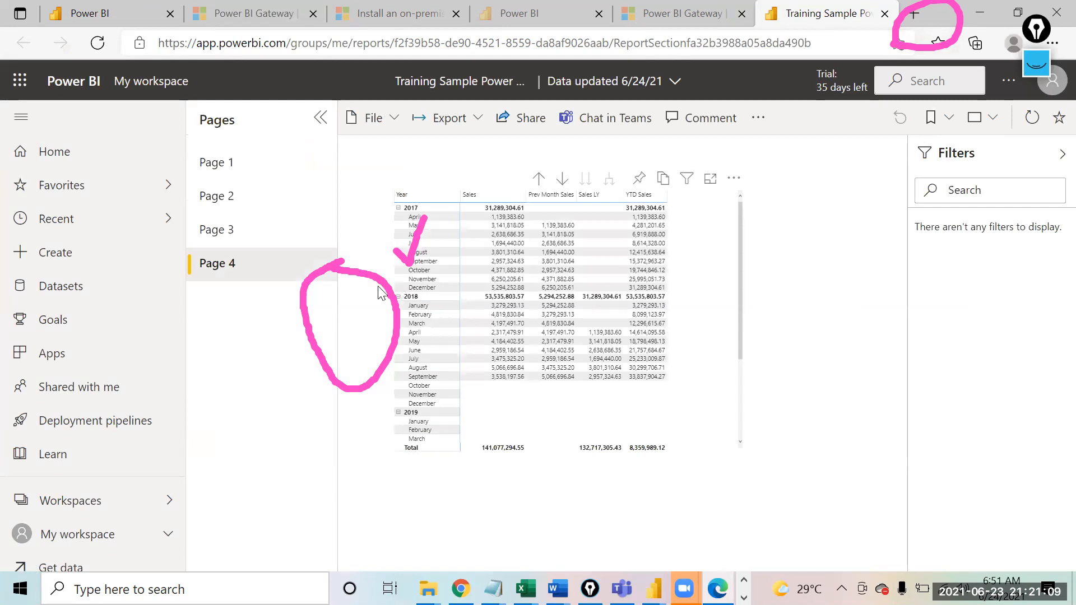
left_click(218, 241)
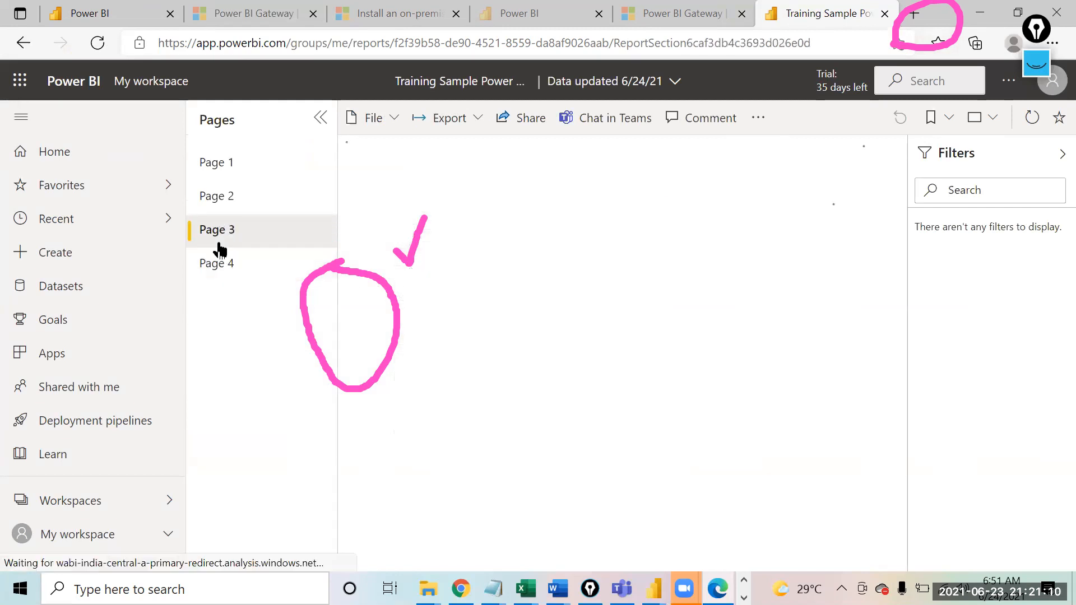
left_click(241, 201)
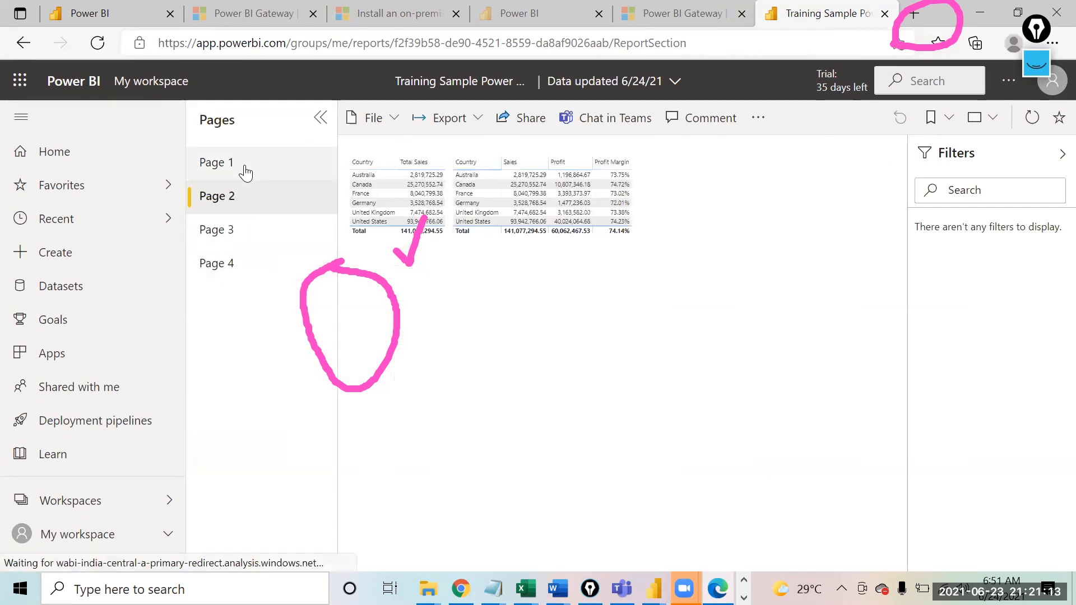
left_click(245, 172)
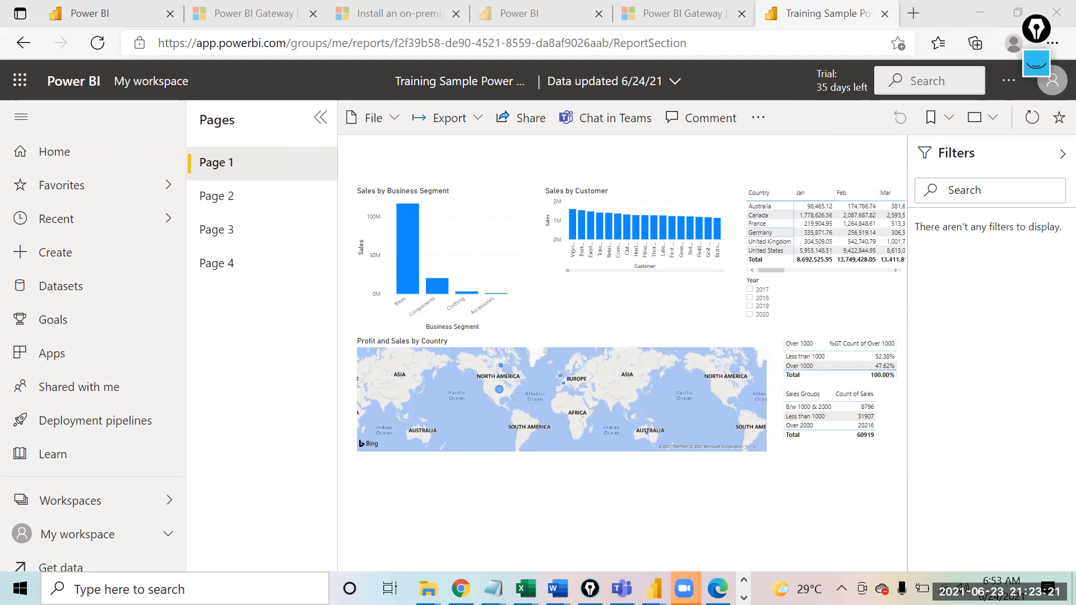
In the DAX Assignment-1 report, examine the data of the Mod3_Raw_CityTier_v0 1 table and the distinct values of its CityTier column.
mouse_move(654, 588)
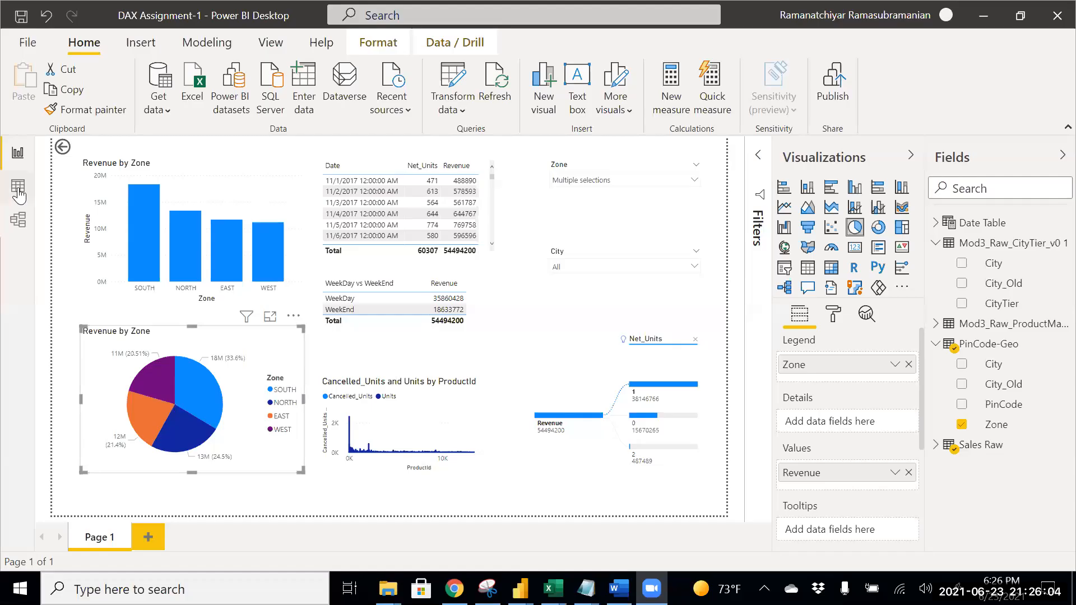
left_click(16, 195)
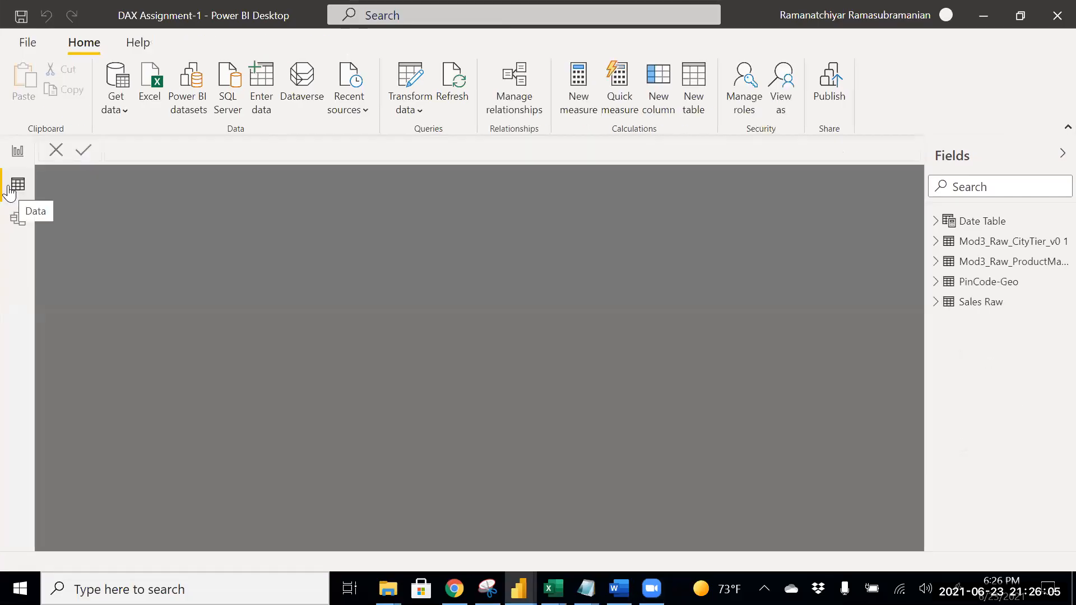
left_click(988, 246)
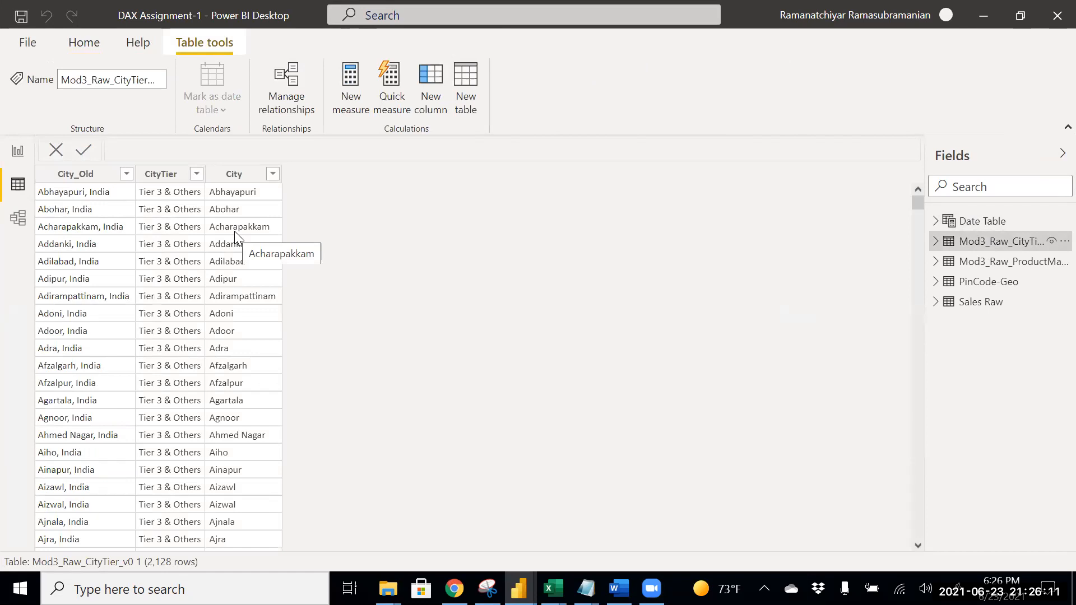
left_click(185, 175)
left_click(196, 173)
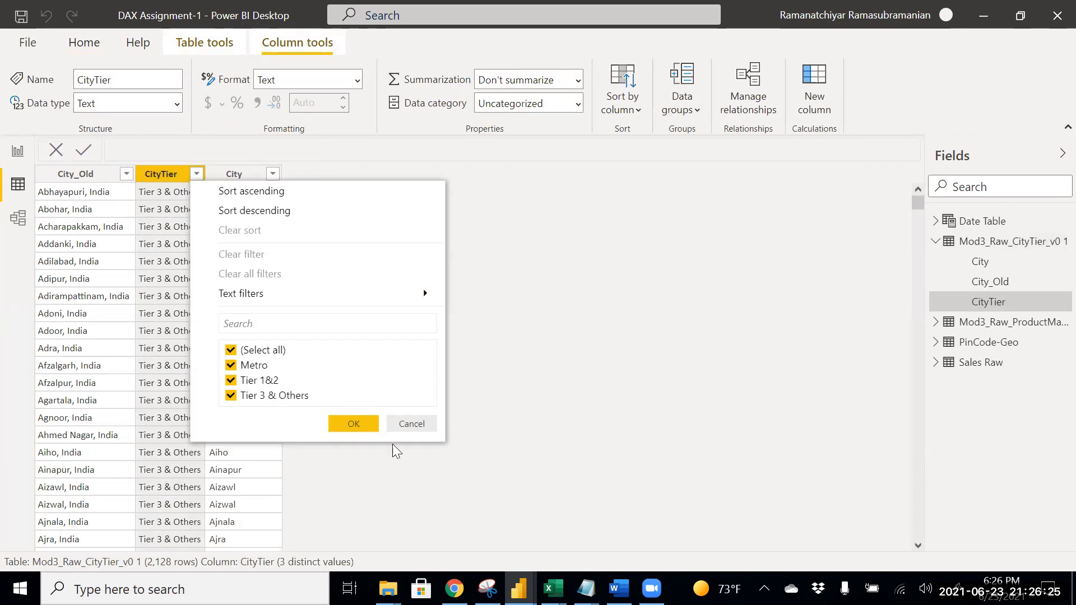
left_click(409, 425)
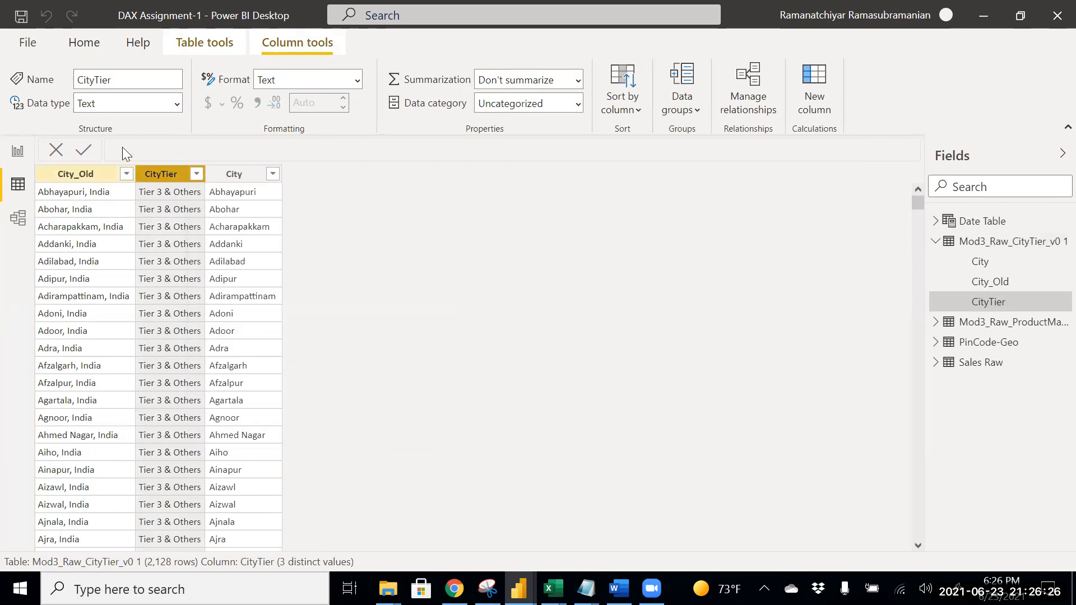
Return to the report page and filter the Zone slicer to (Blank) only.
left_click(17, 152)
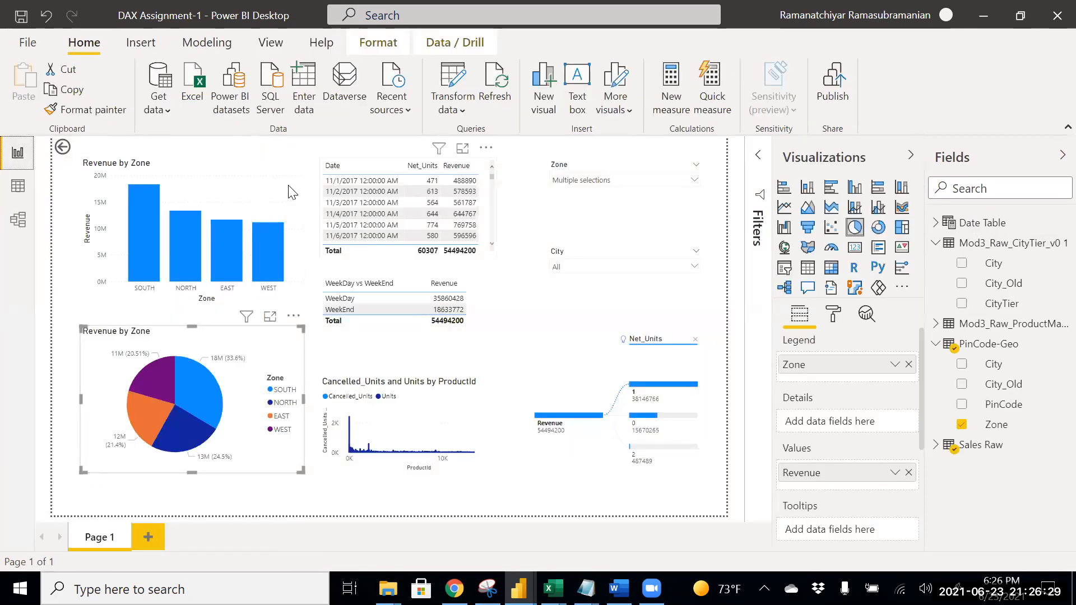
left_click(617, 180)
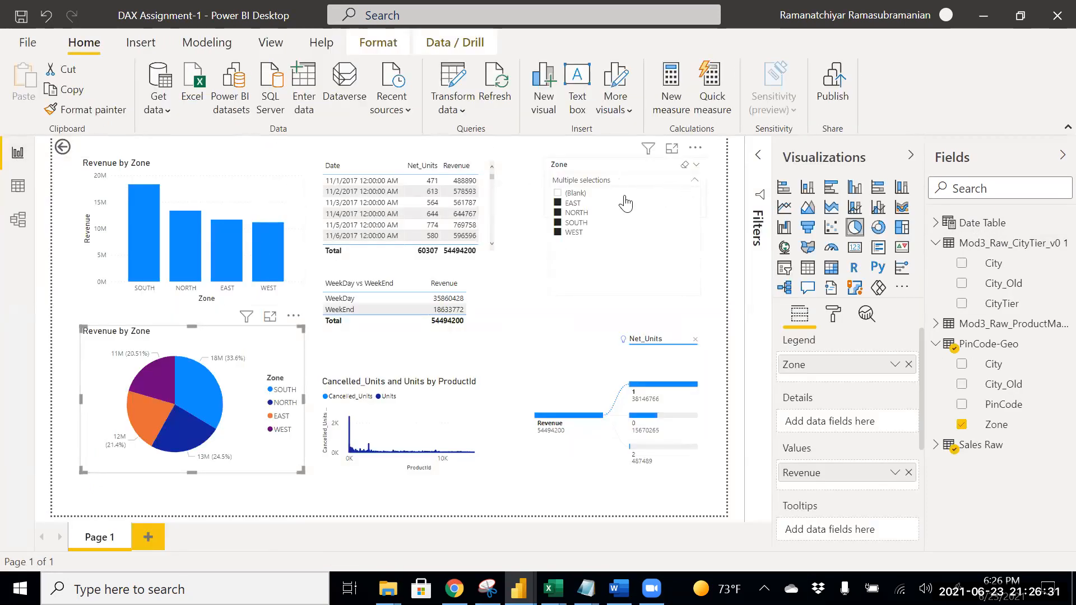
left_click(558, 192)
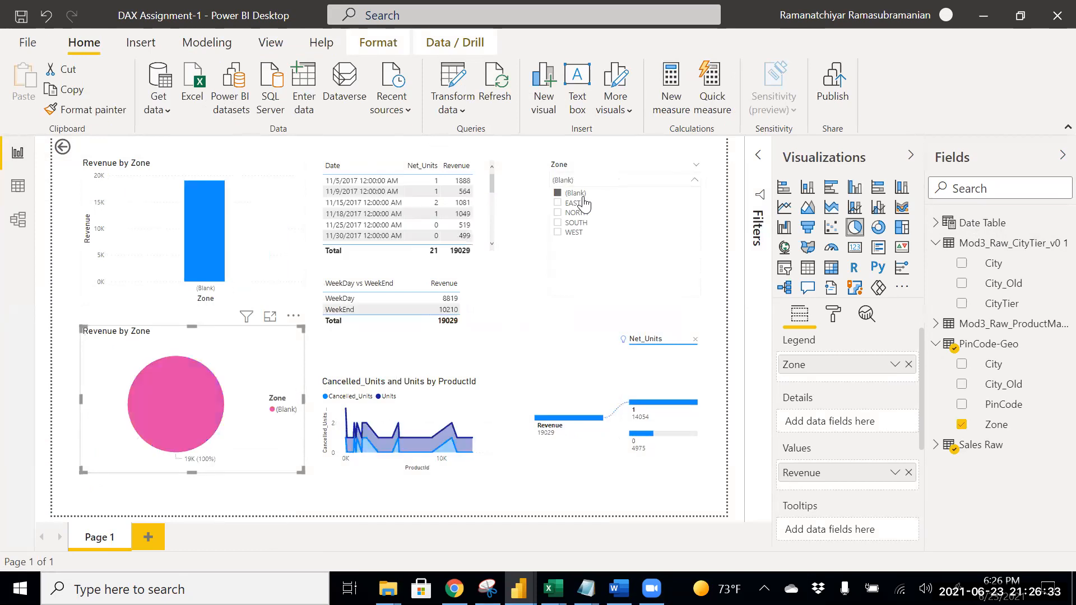
left_click(654, 183)
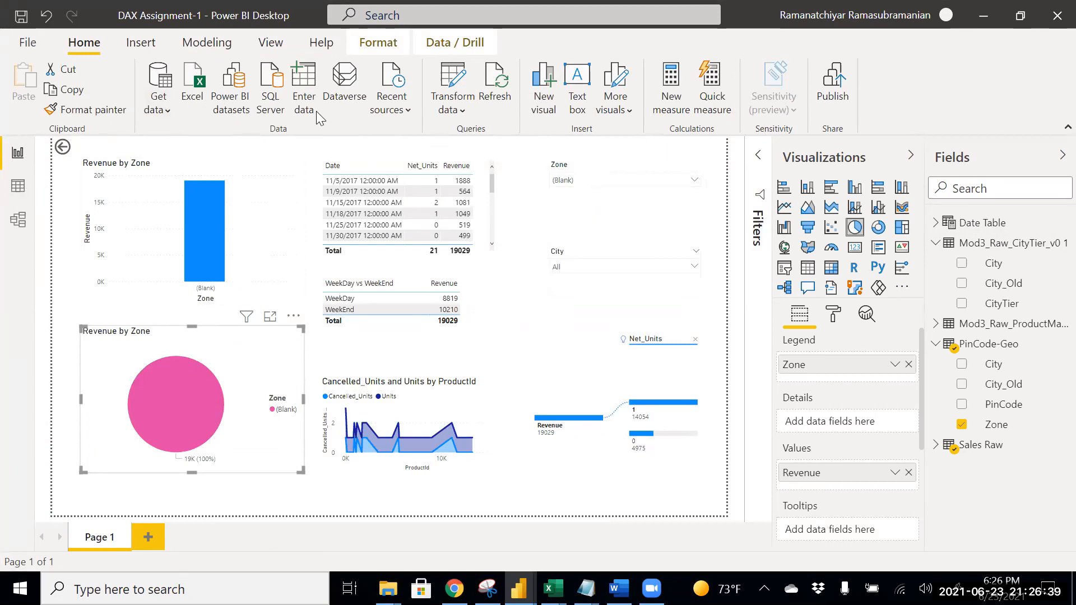
Open the report's queries in Power Query Editor.
left_click(397, 109)
left_click(453, 107)
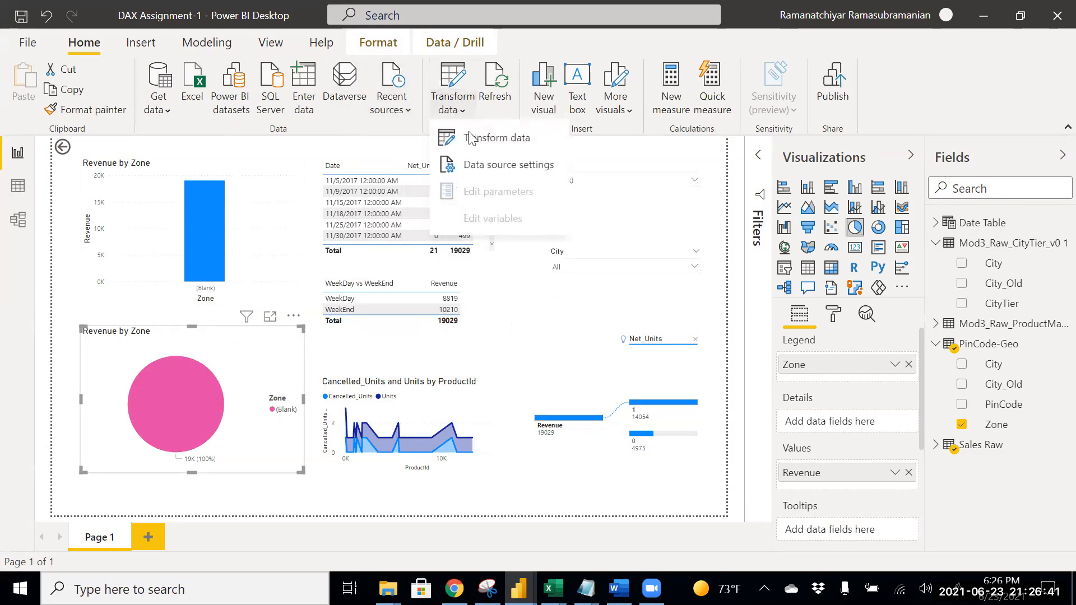
left_click(472, 141)
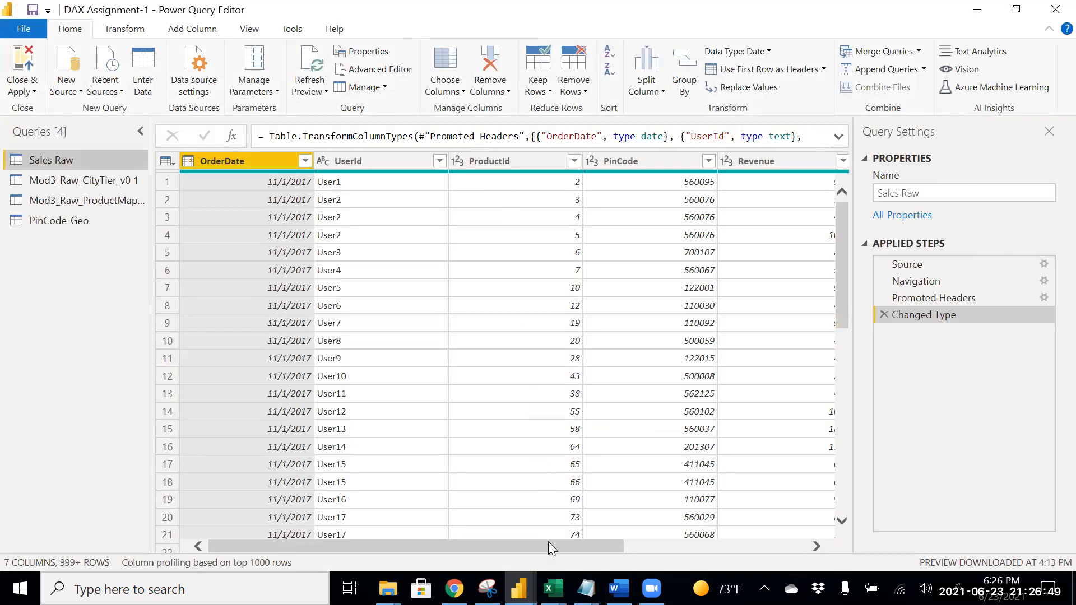
In the Mod3_Raw_CityTier_v0 1 query, load all CityTier filter values, confirm the filter with (null) and (blank) excluded, and apply the changes to the report.
left_click(96, 181)
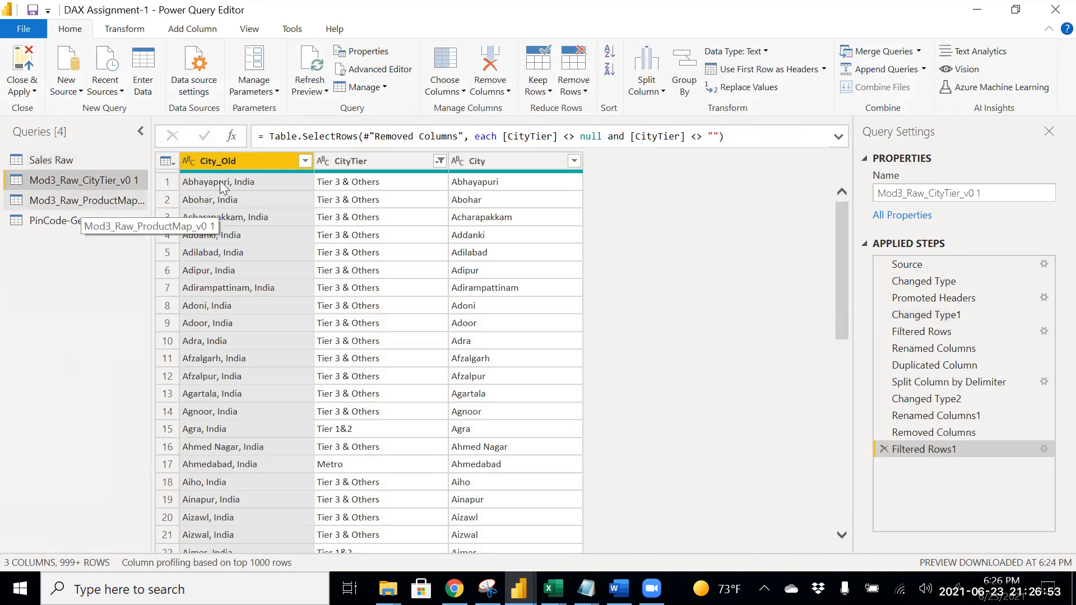
left_click(439, 161)
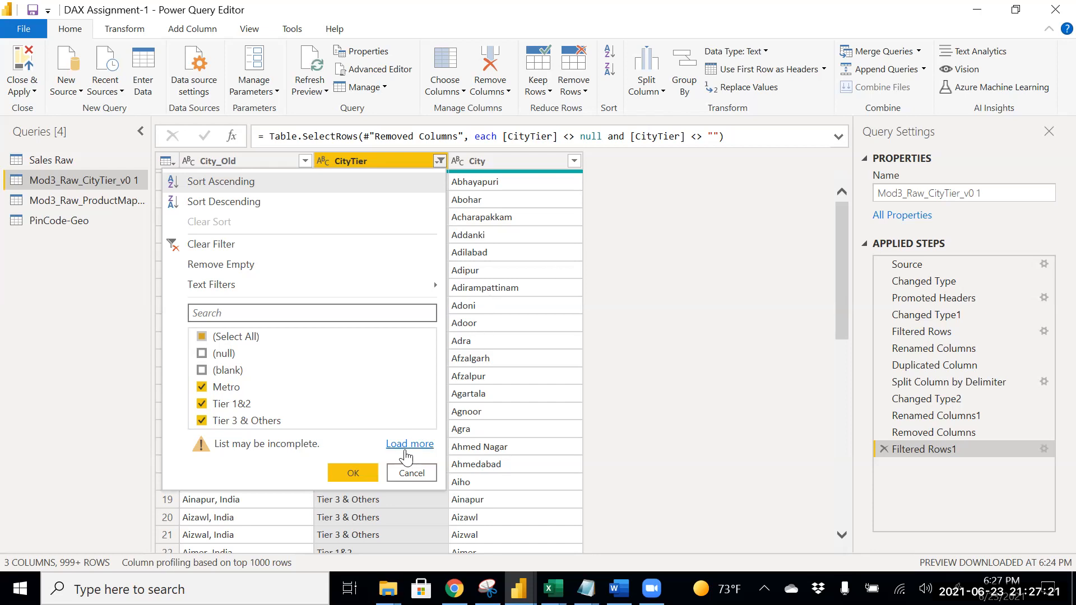
left_click(402, 447)
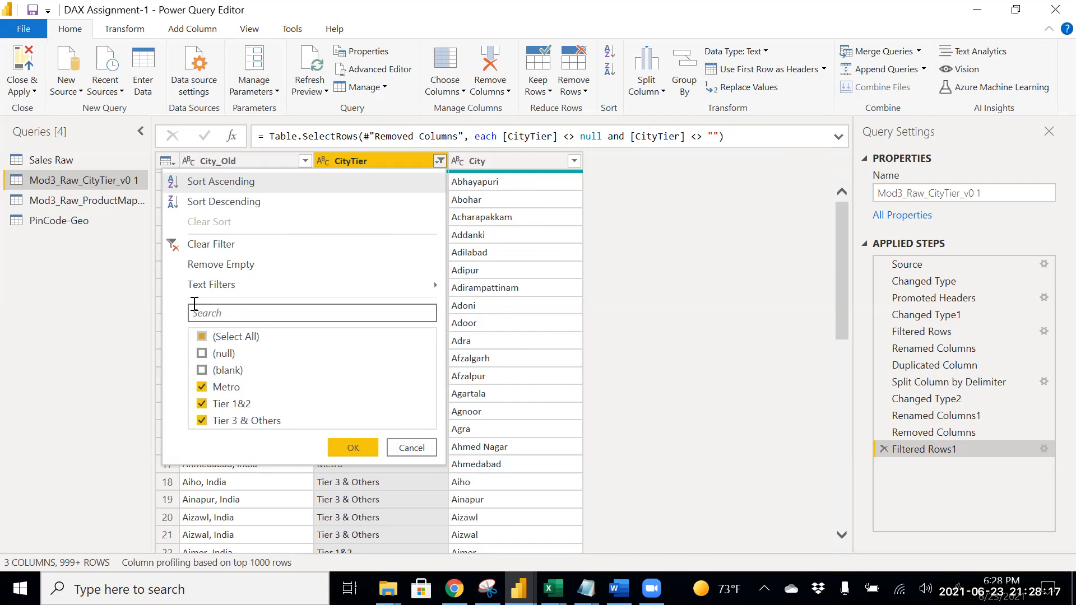
left_click(353, 448)
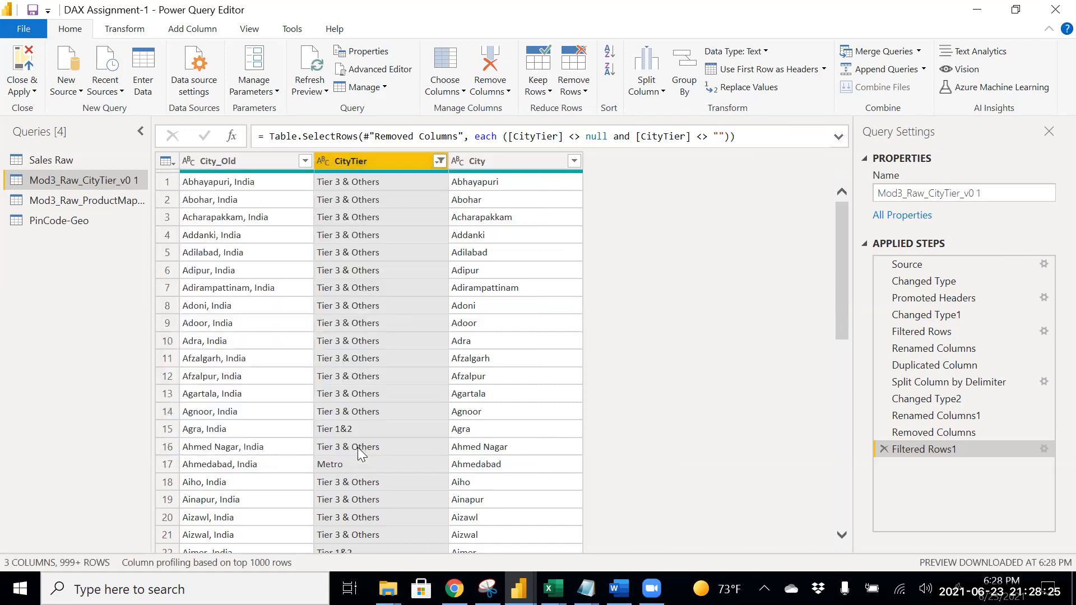
left_click(17, 68)
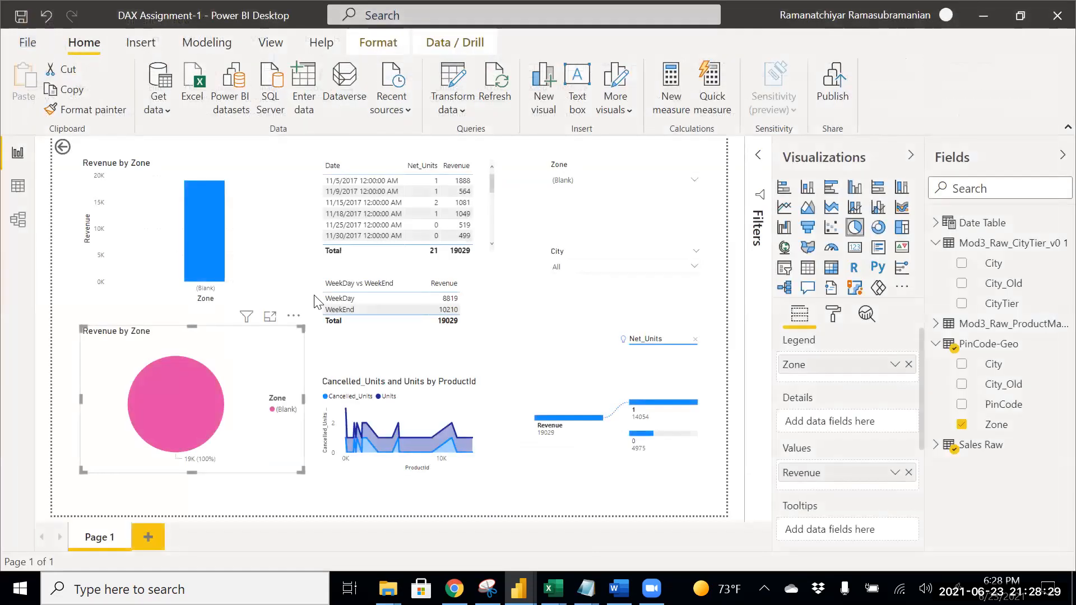
left_click(624, 160)
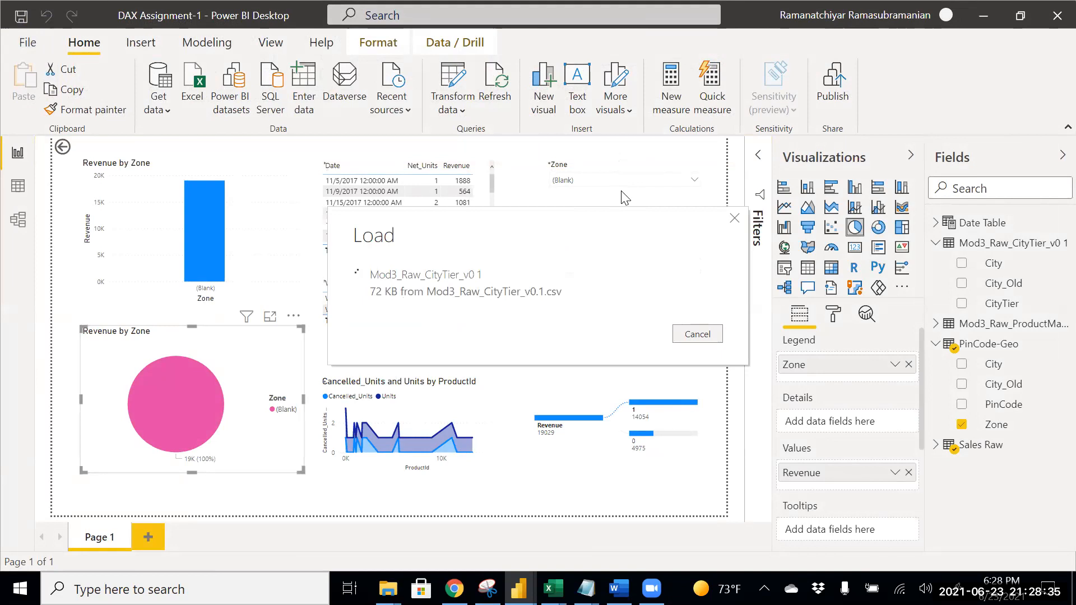
Clear (Blank) in the Zone slicer and filter the report by EAST, SOUTH and NORTH in turn.
left_click(681, 181)
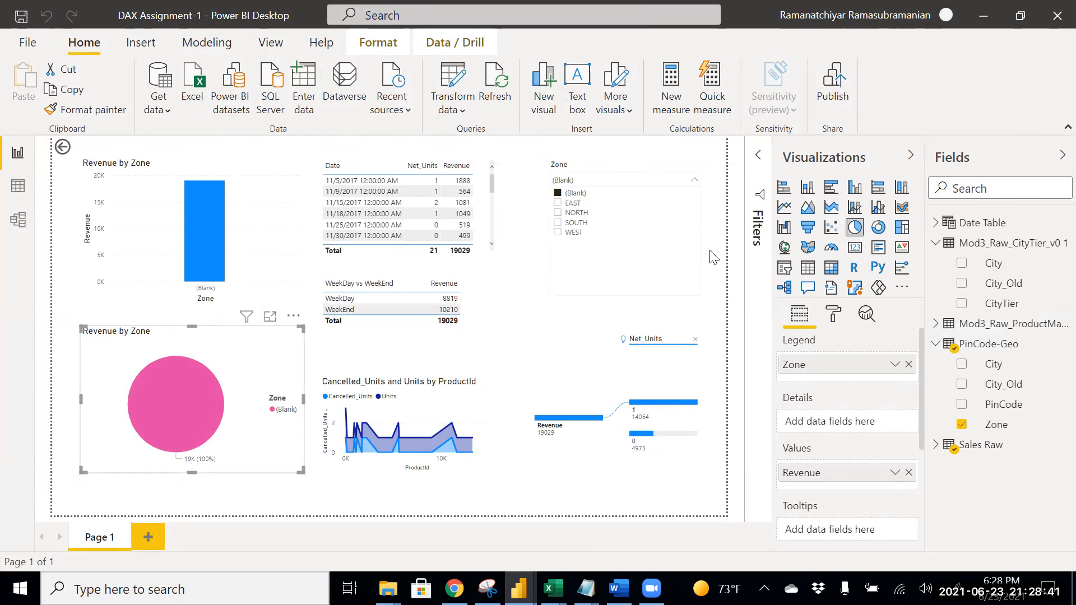
left_click(568, 194)
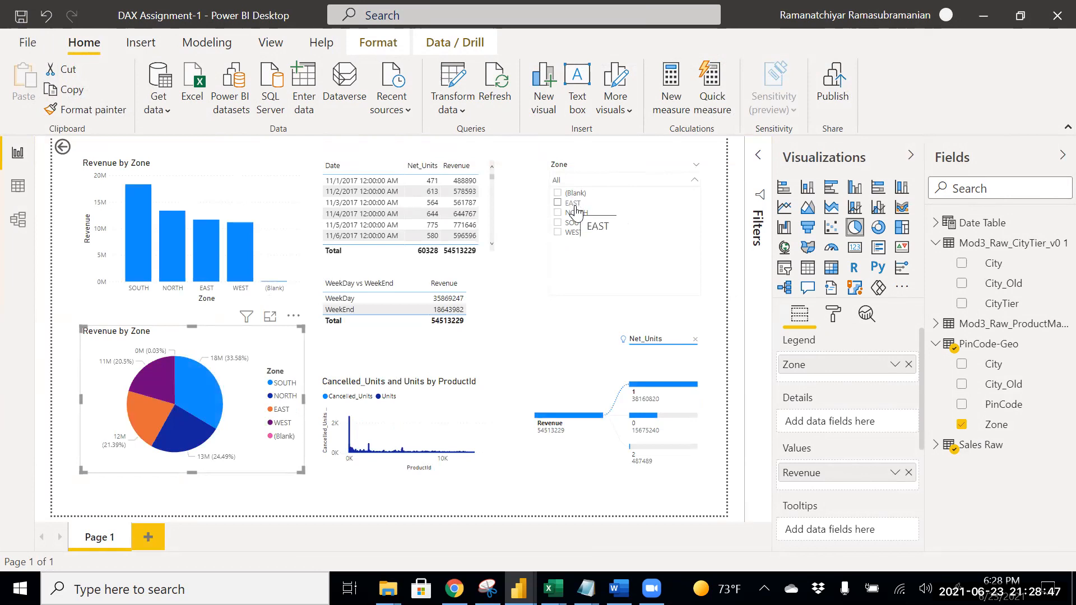
left_click(575, 205)
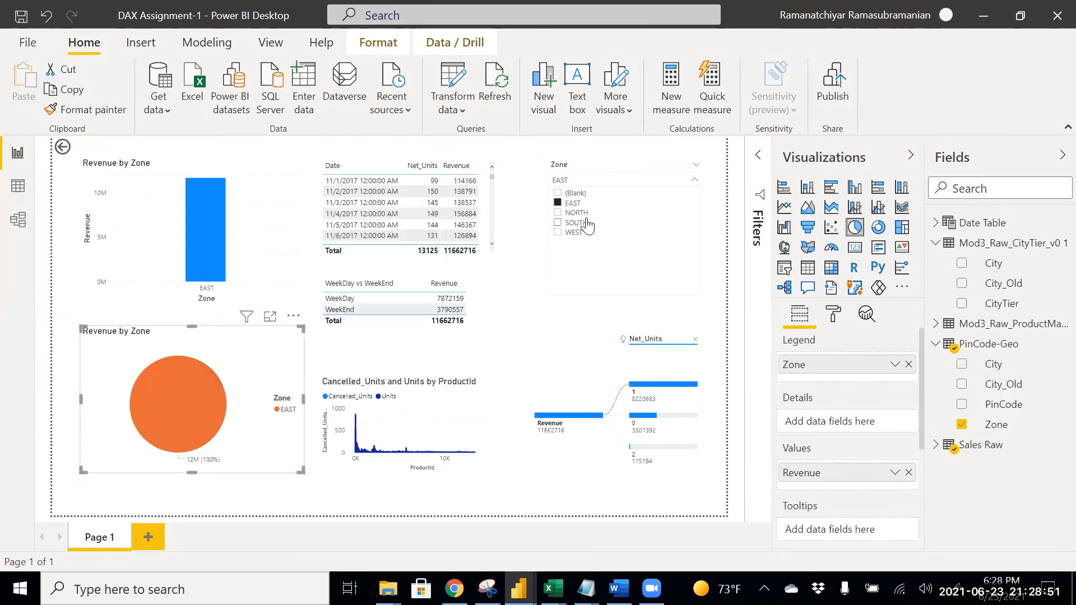
left_click(587, 224)
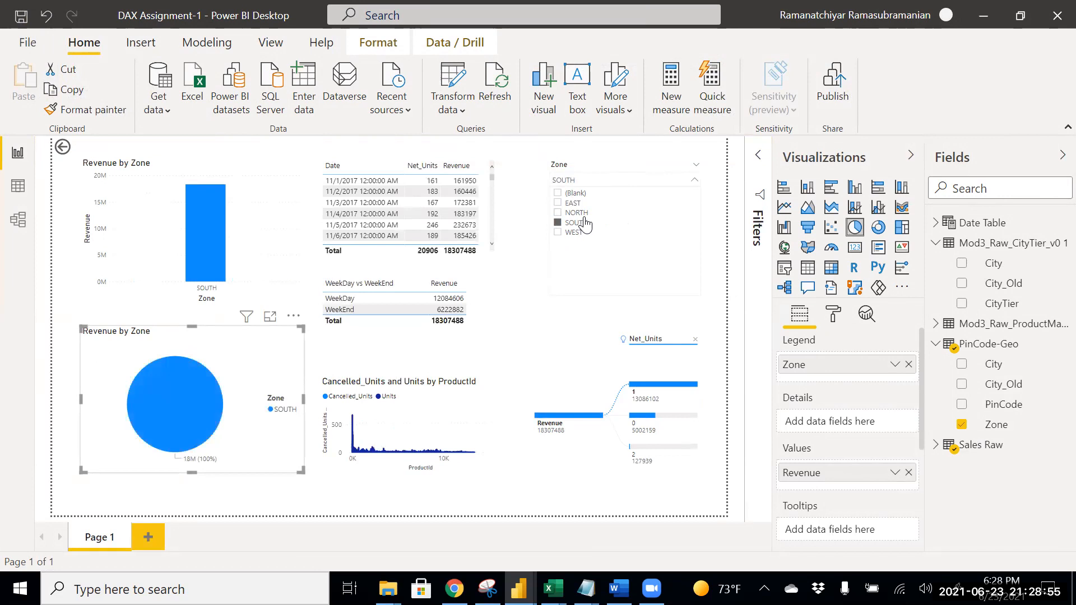
left_click(577, 215)
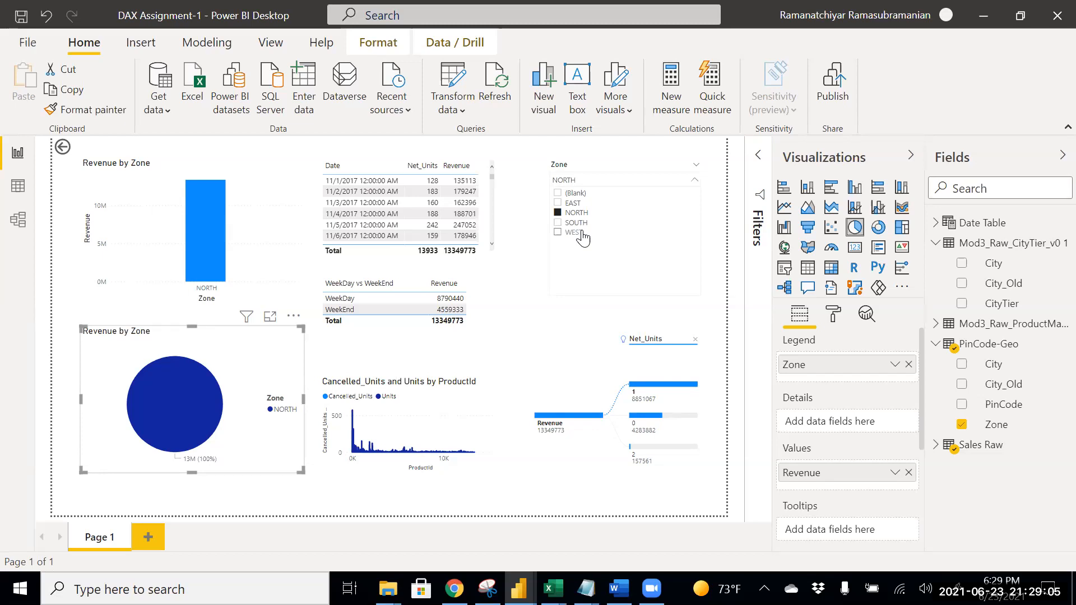
Glance at the table data, return to the report page and select the Zone slicer to check which table supplies its field.
left_click(17, 193)
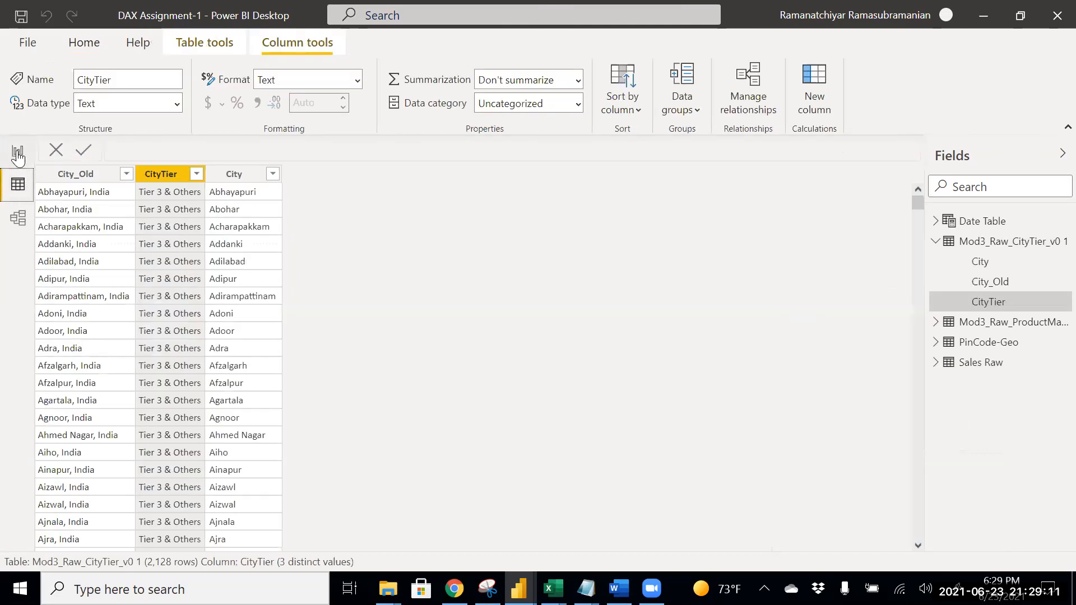
left_click(17, 154)
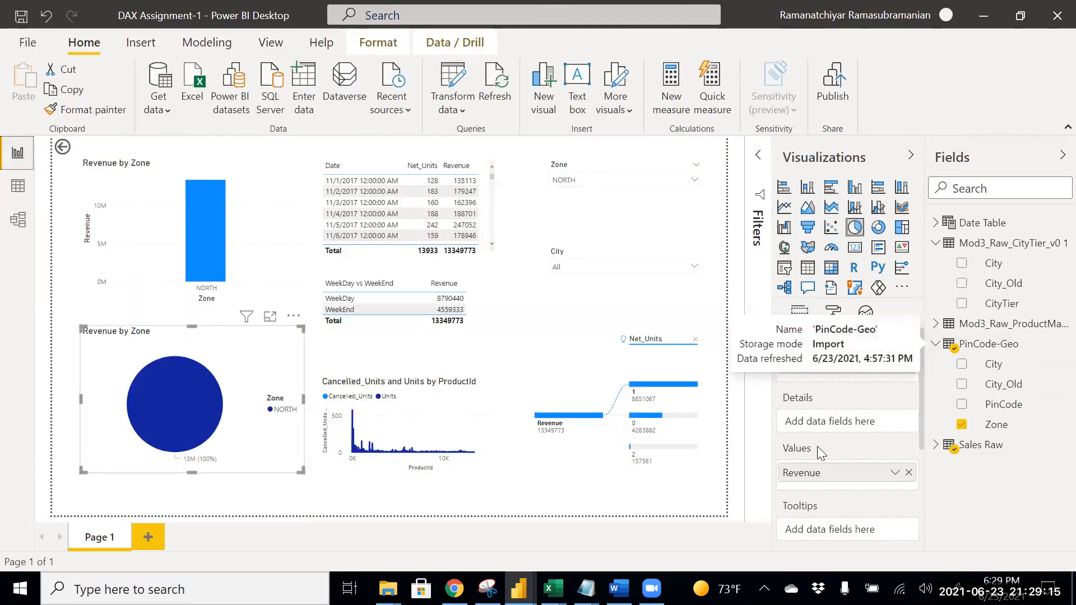
left_click(623, 206)
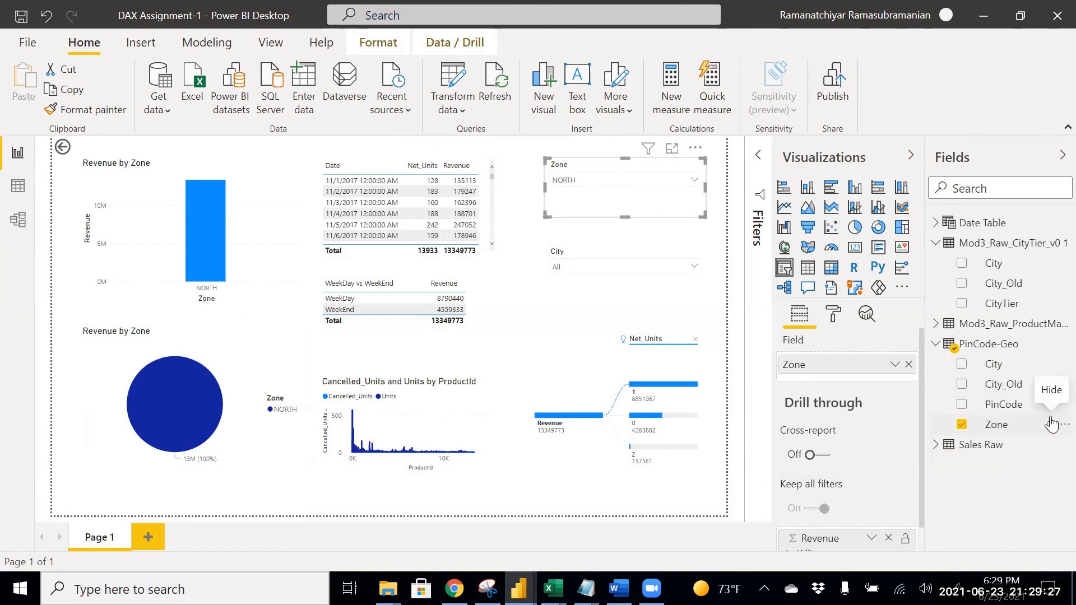
Review the Sales Raw, Mod3_Raw_CityTier_v0 1 and PinCode-Geo table data, and examine the distinct values of PinCode-Geo's Zone column.
left_click(19, 188)
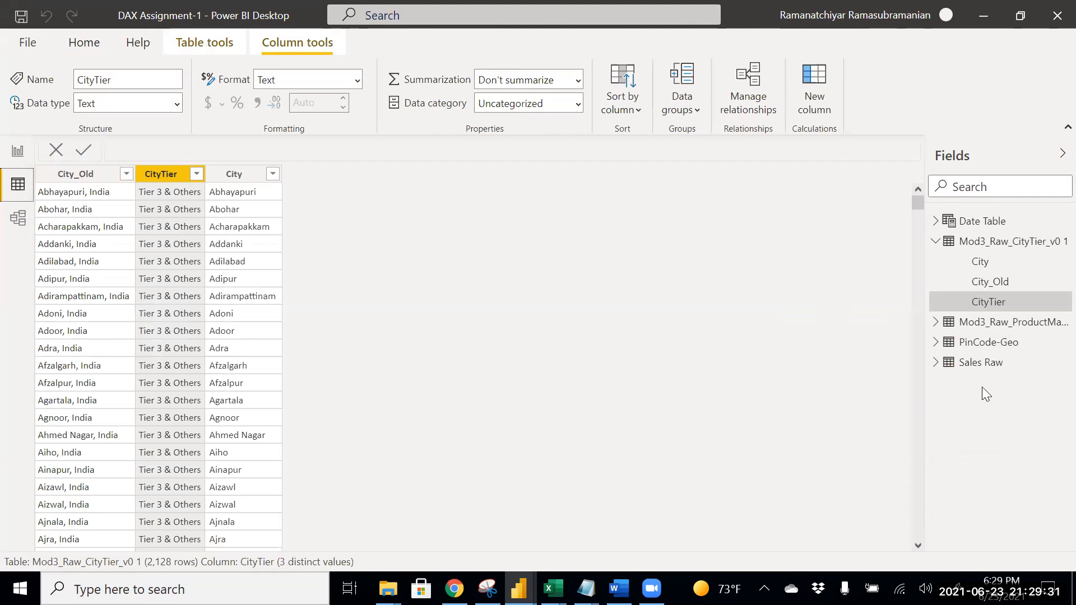
left_click(997, 369)
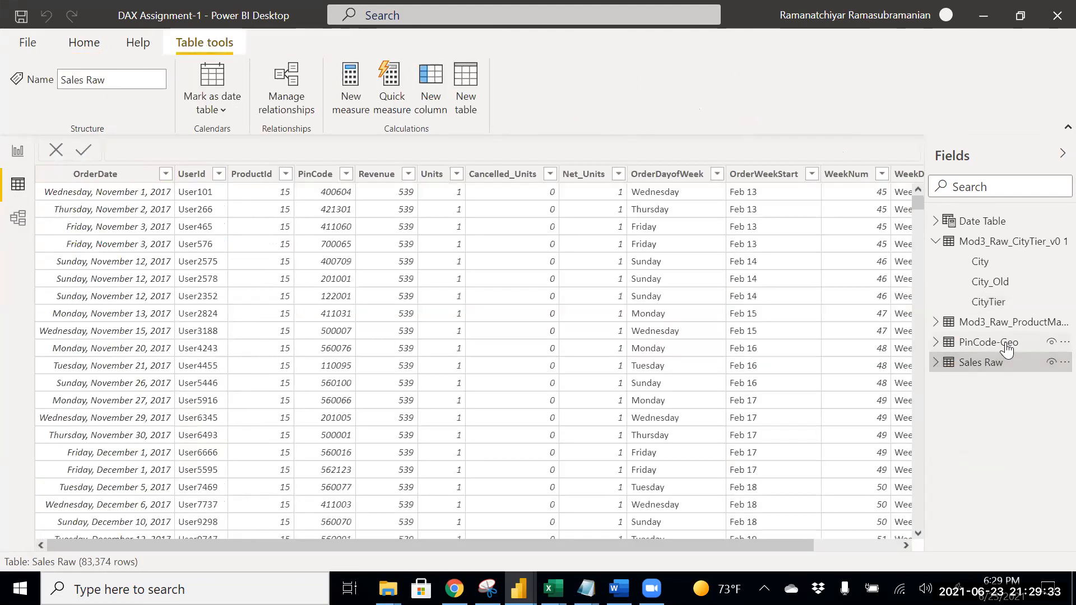
left_click(993, 242)
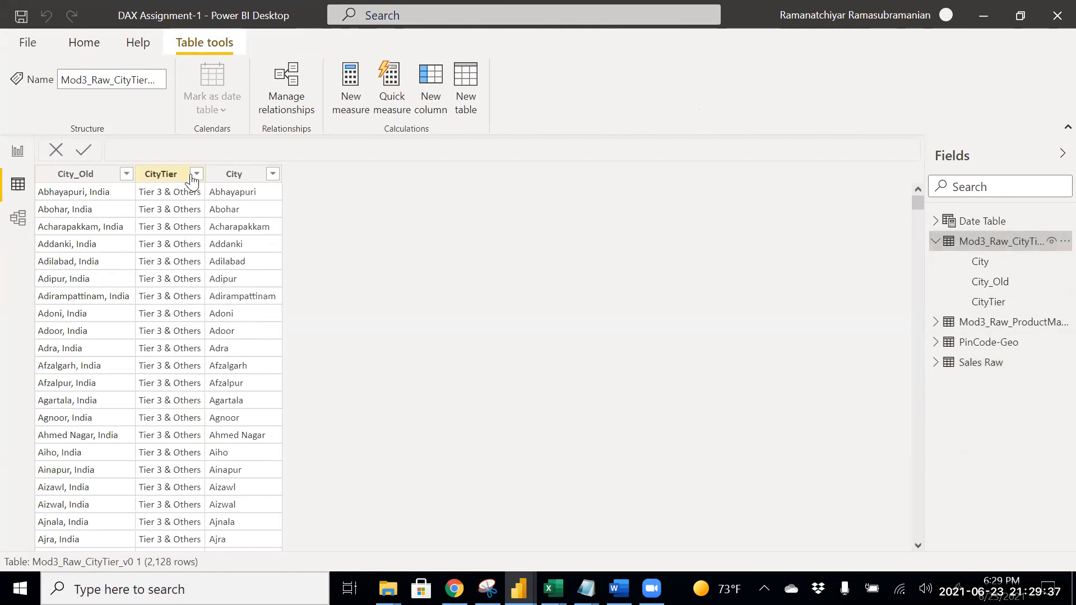
left_click(1013, 346)
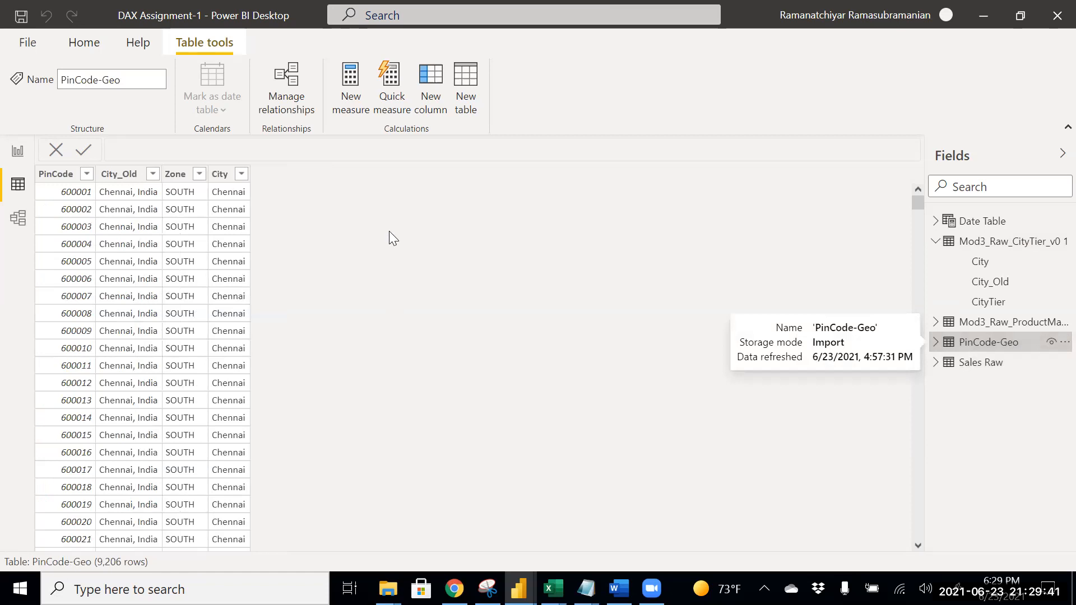
left_click(200, 175)
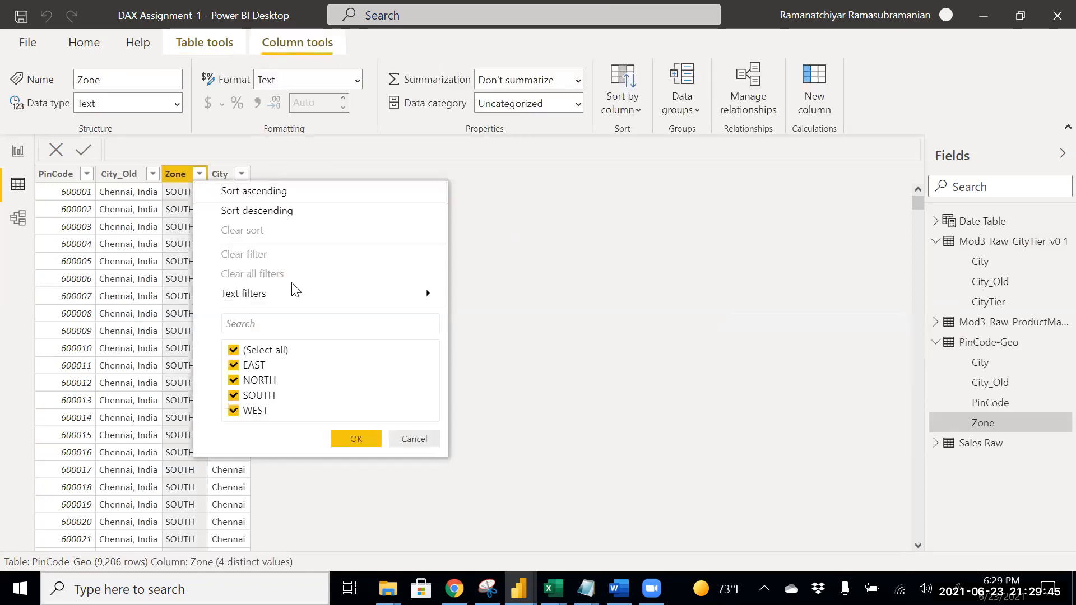
left_click(414, 439)
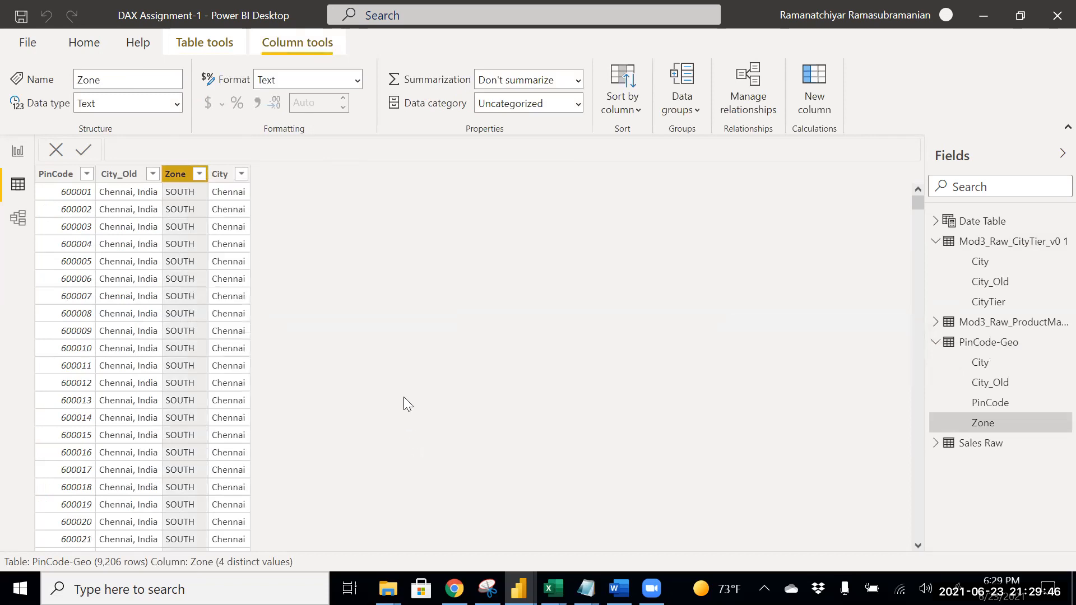
left_click(199, 175)
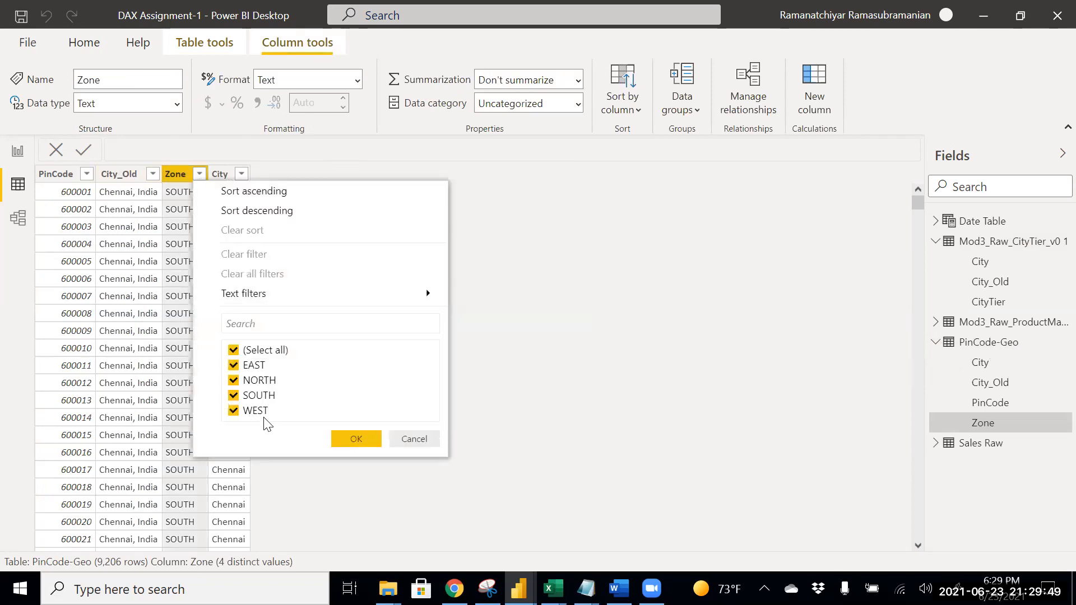
Return to the report page and view the Zone slicer's list of options, leaving NORTH selected.
left_click(23, 154)
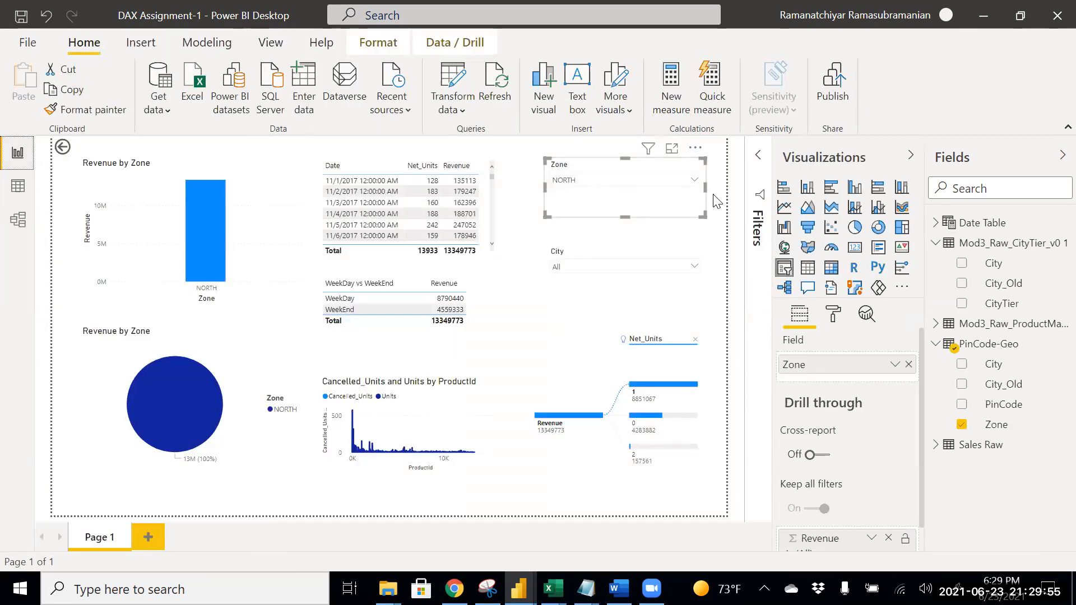
left_click(694, 179)
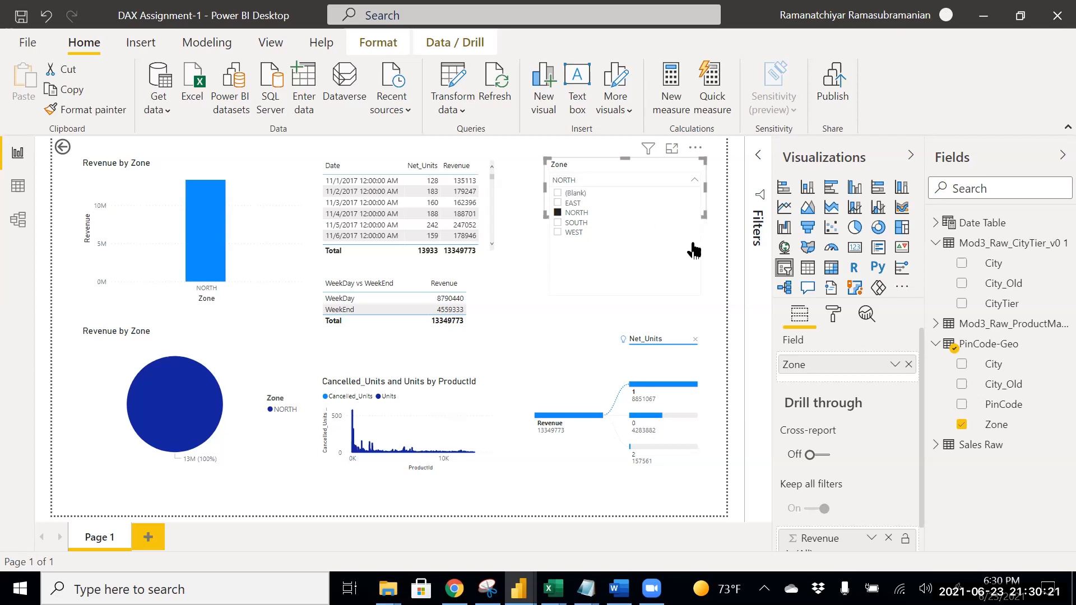
left_click(715, 292)
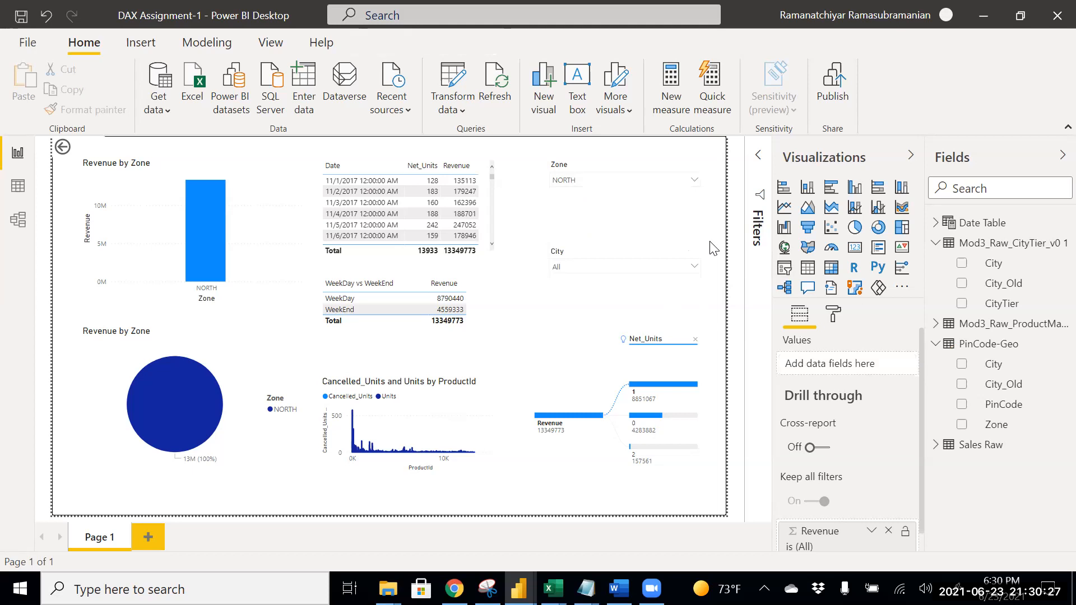